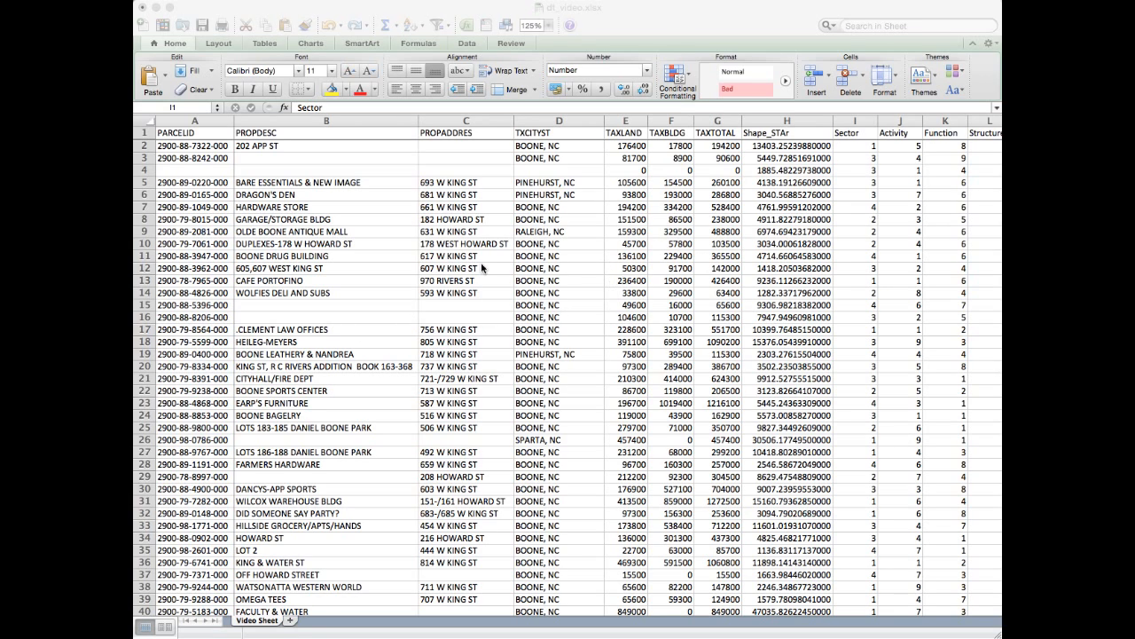
- Examine the land-use code columns from Sector through Ownership in the parcel data
scroll(657, 259, "right", 5)
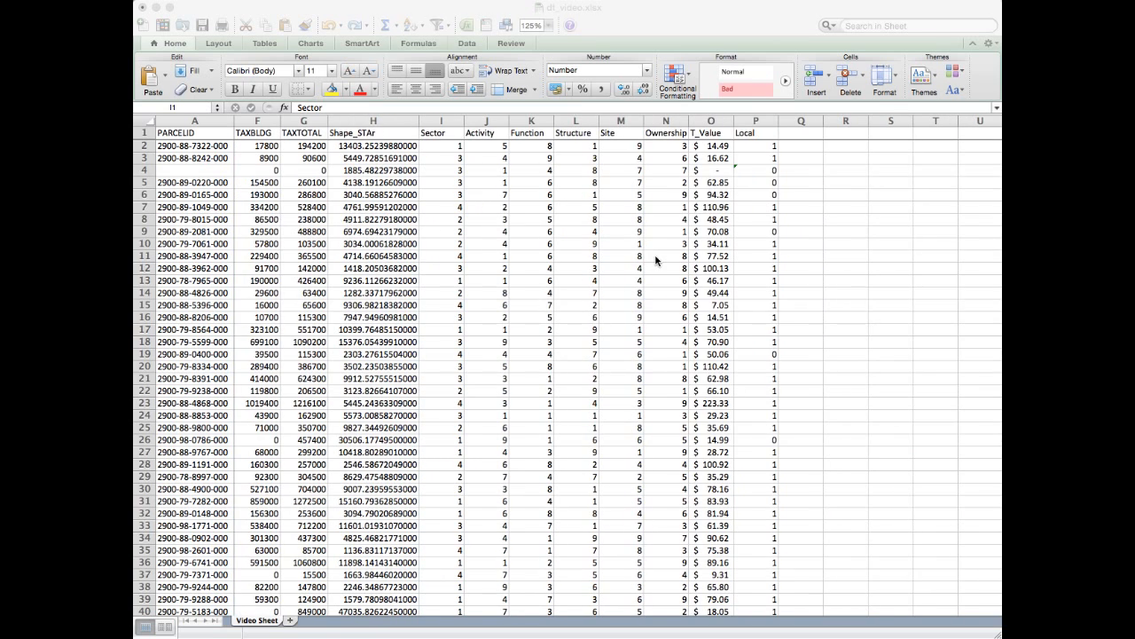
left_click(446, 122)
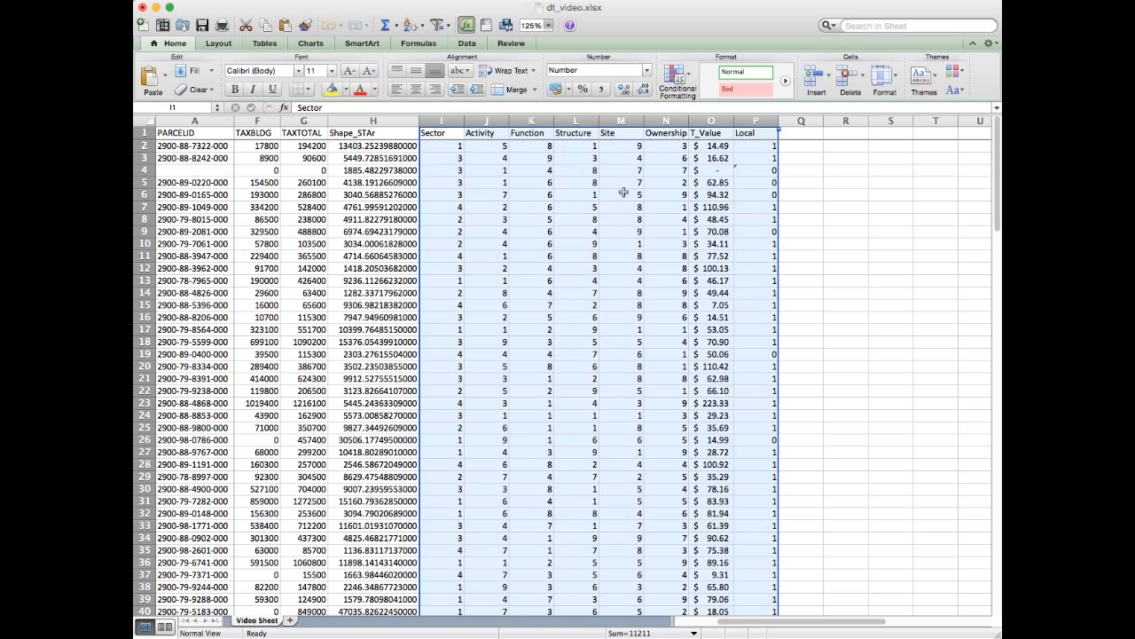
left_click_drag(437, 118, 654, 120)
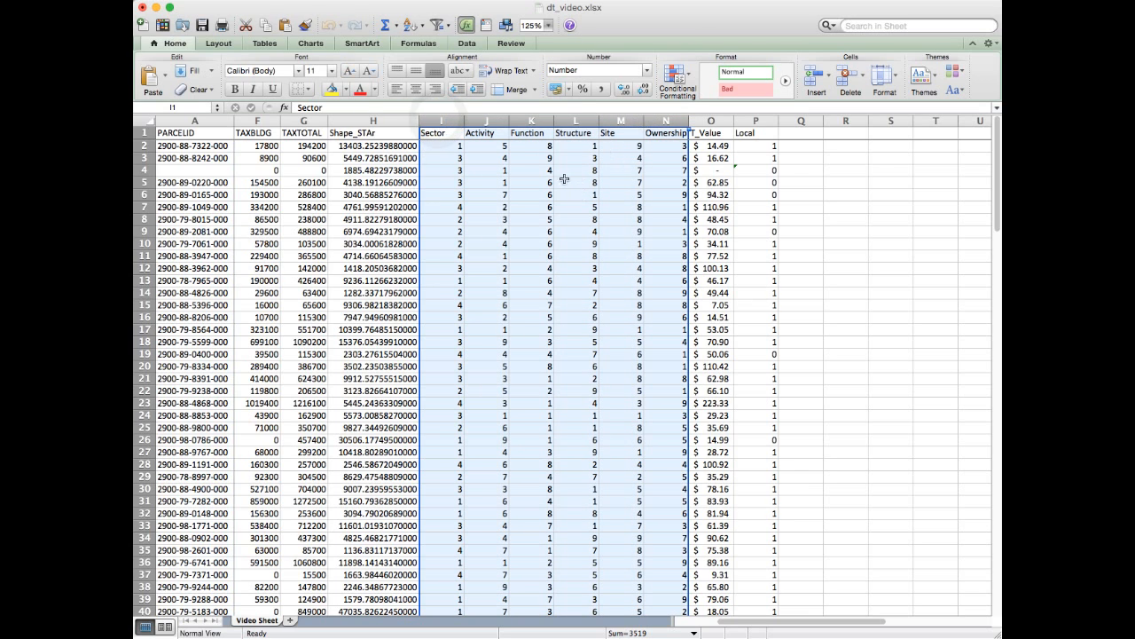
left_click(439, 121)
left_click_drag(486, 119, 662, 121)
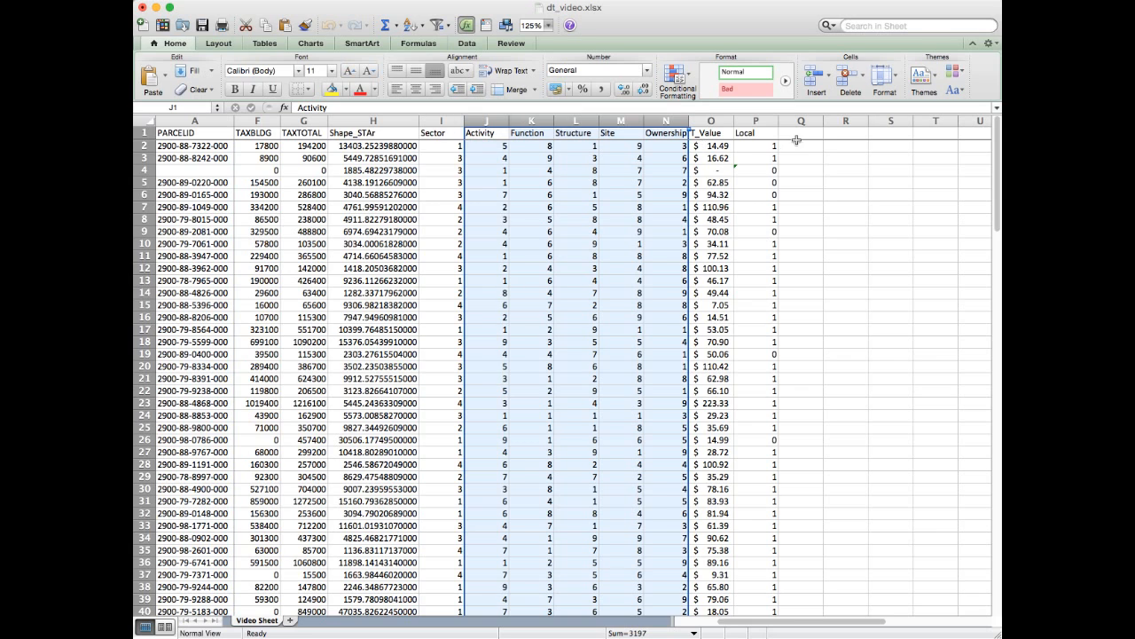
- Examine the T_Value and Local columns, including the formula behind the T_Value figures
left_click_drag(710, 122, 755, 120)
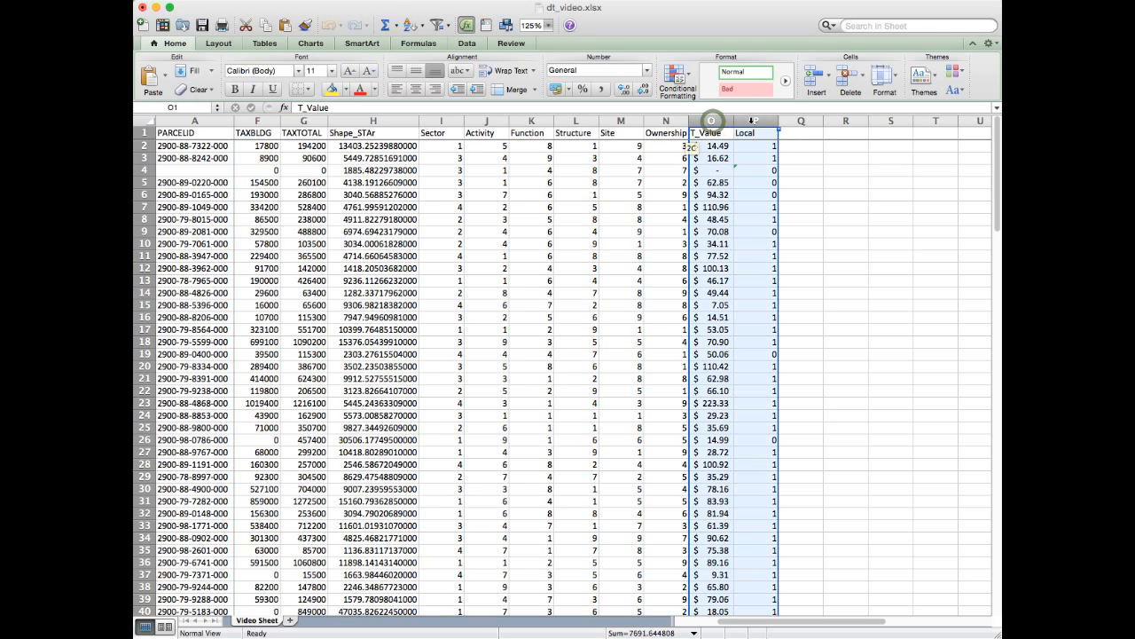
left_click(712, 121)
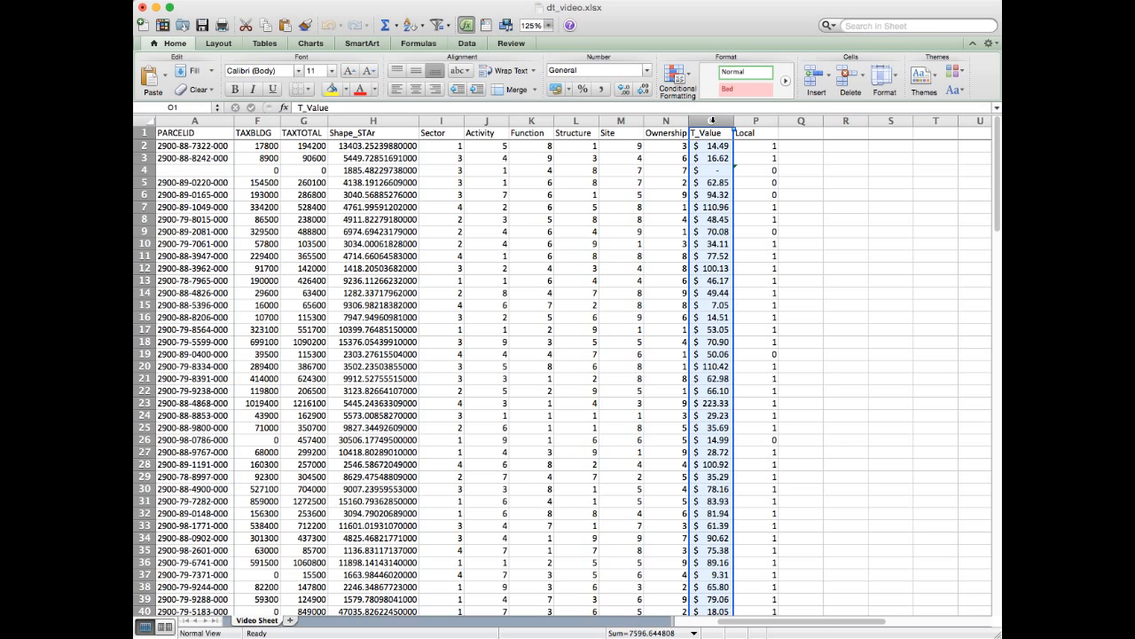
left_click(715, 145)
left_click(716, 158)
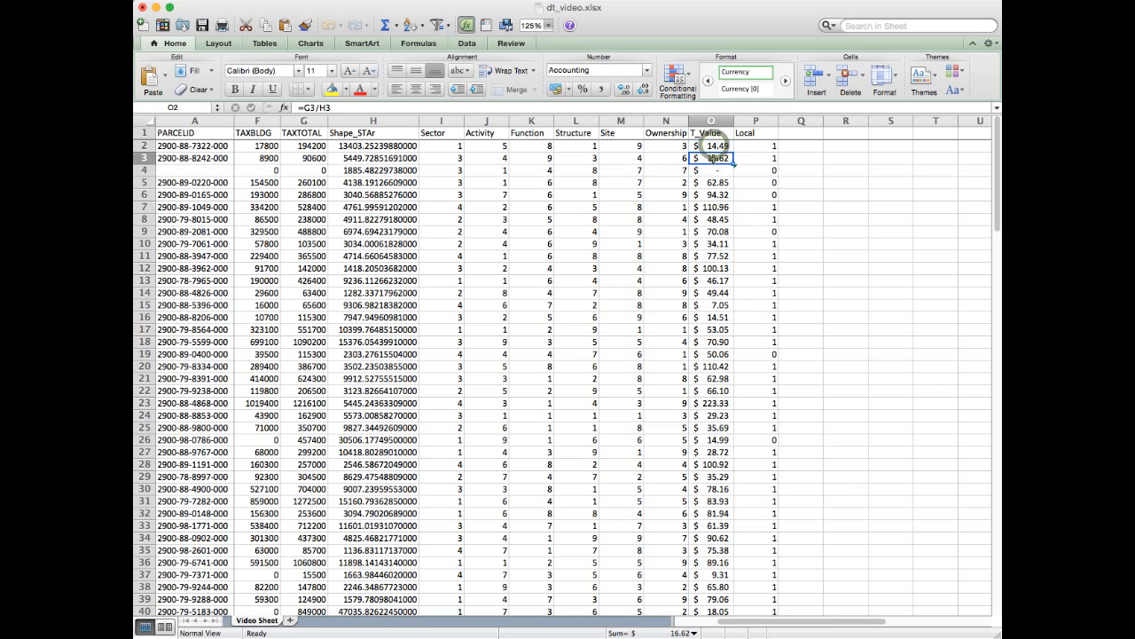
left_click(712, 121)
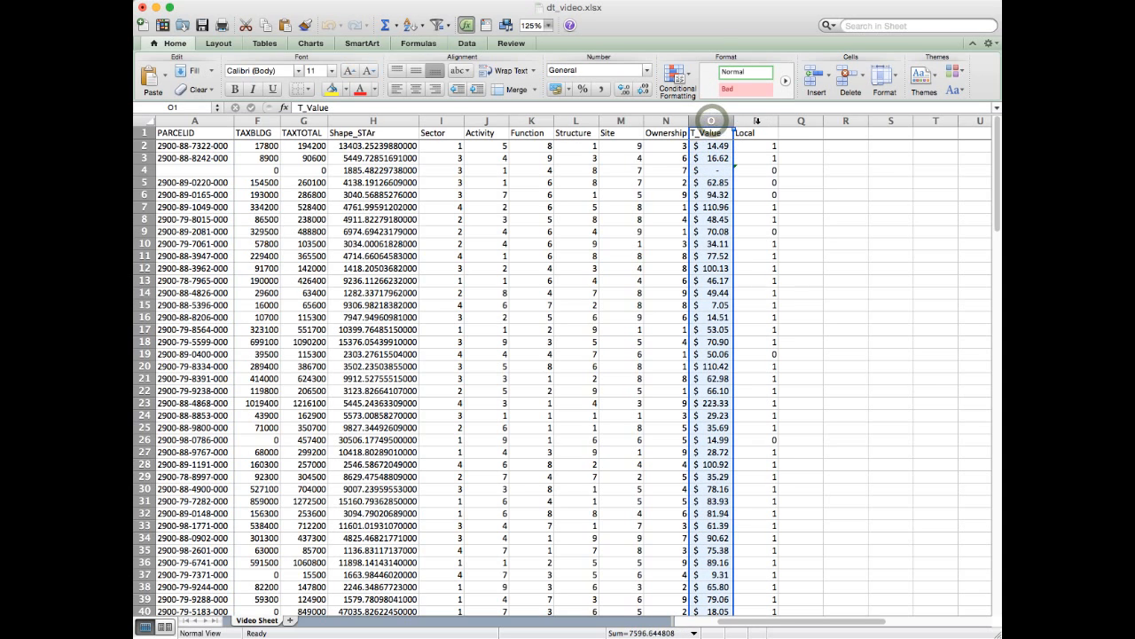
left_click(757, 120)
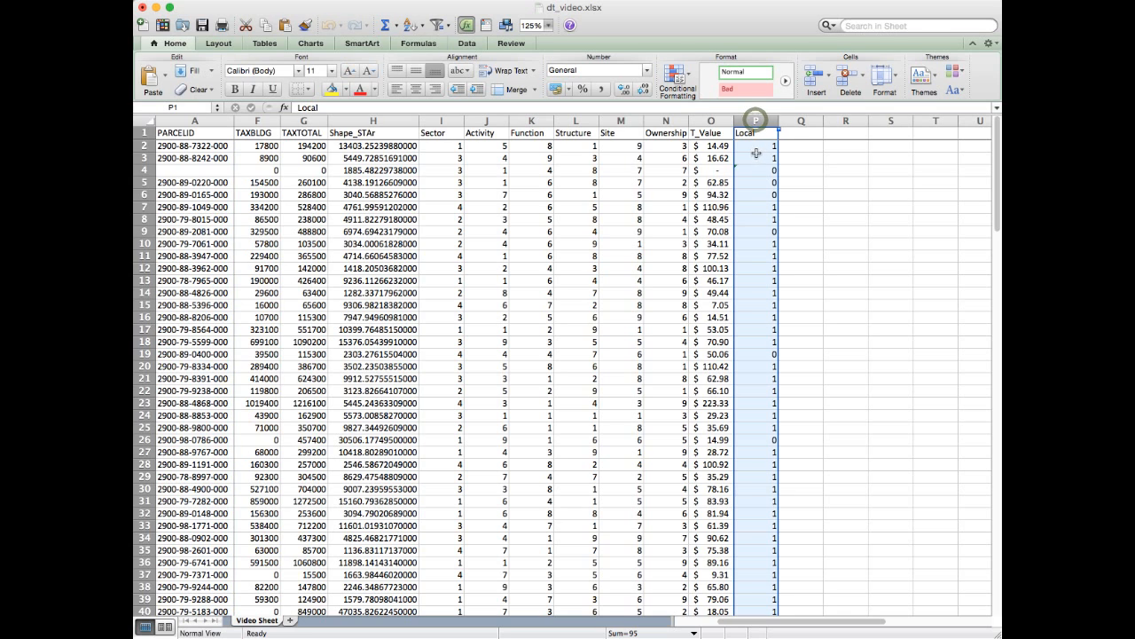
left_click(755, 145)
left_click(435, 120)
left_click_drag(457, 120, 757, 121)
left_click(831, 163)
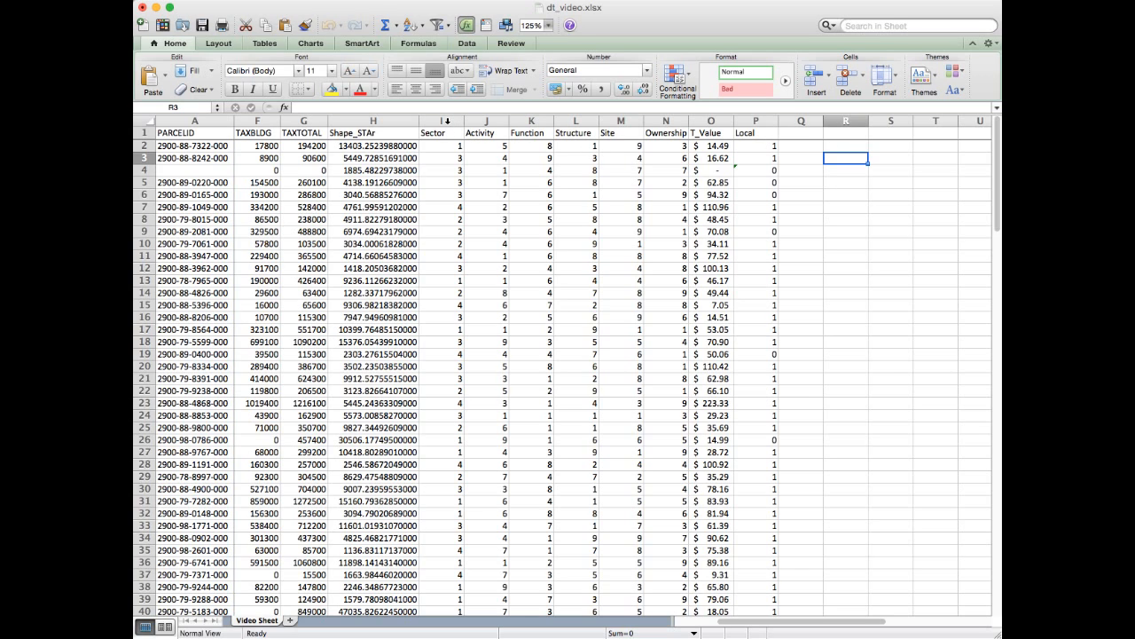
- Create a PivotTable on a new sheet from the full columns Sector through Local (I to P)
left_click_drag(447, 121, 772, 121)
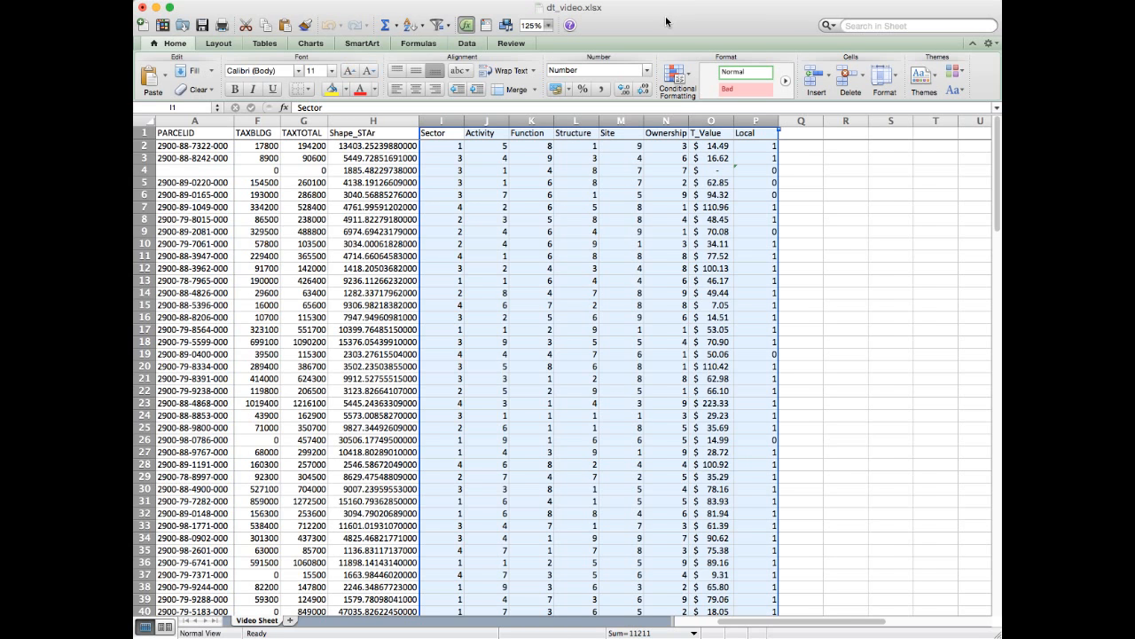
scroll(670, 18, "right", 2)
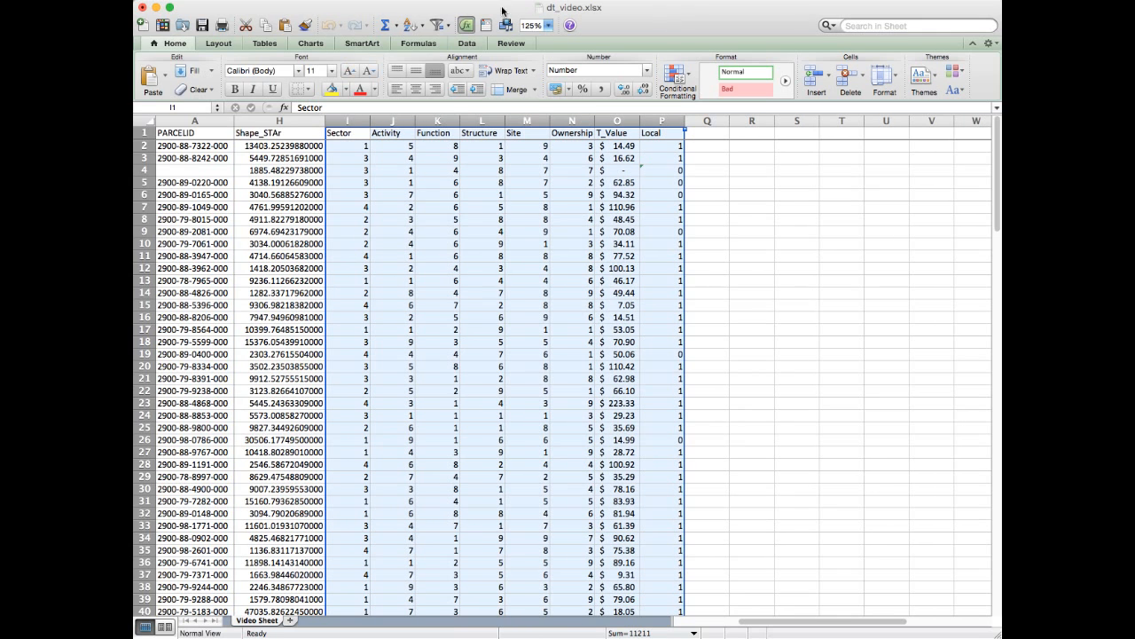
left_click(468, 43)
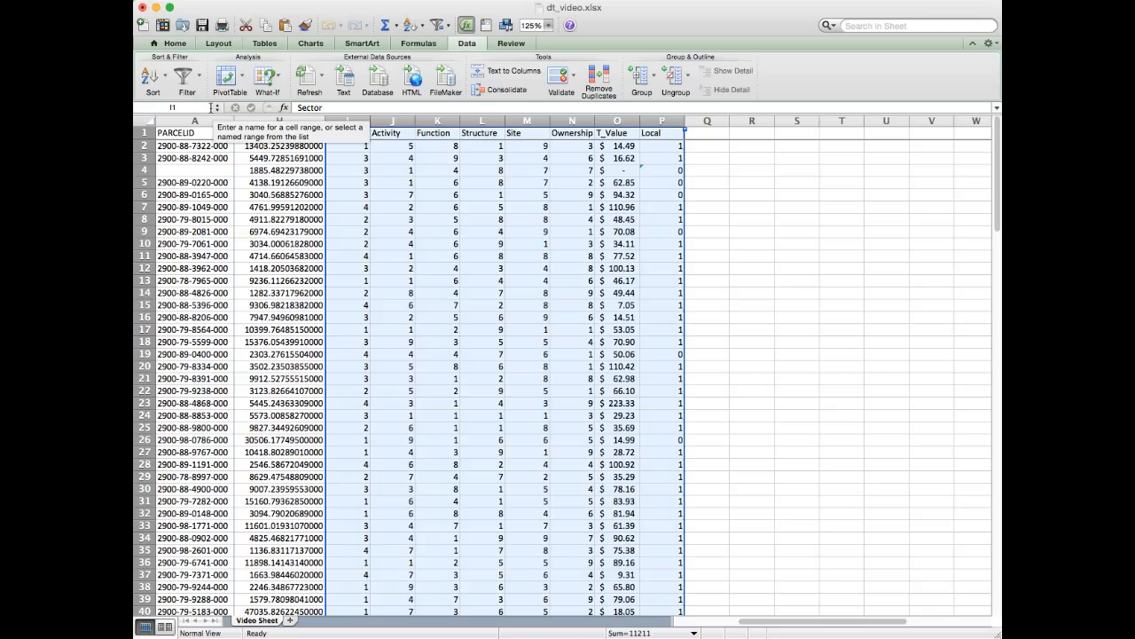
left_click(230, 78)
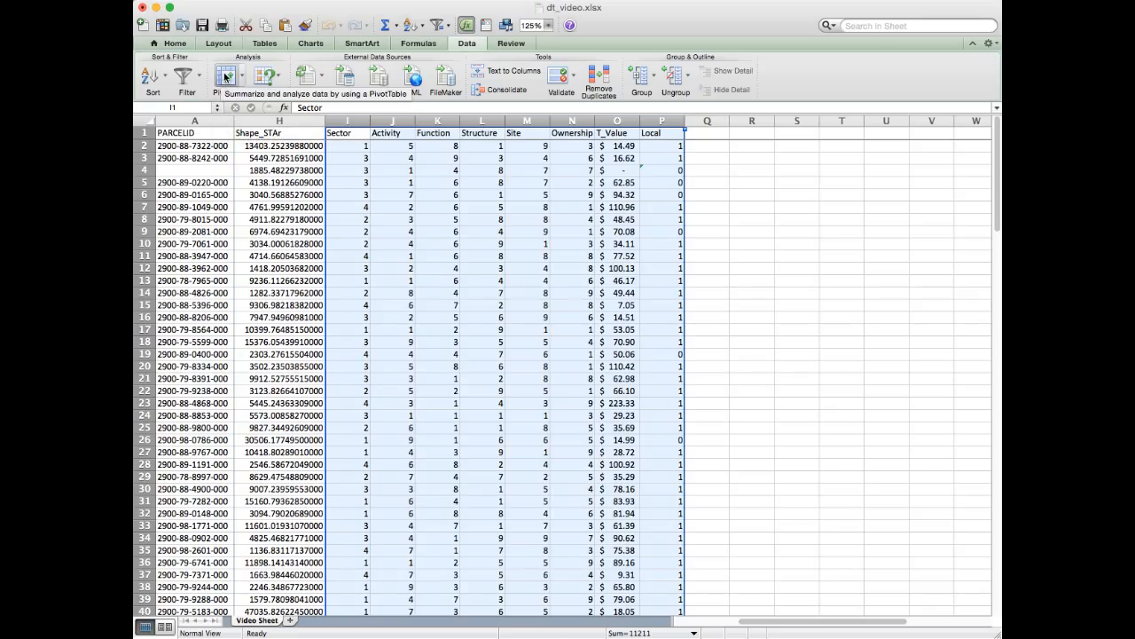
left_click(226, 78)
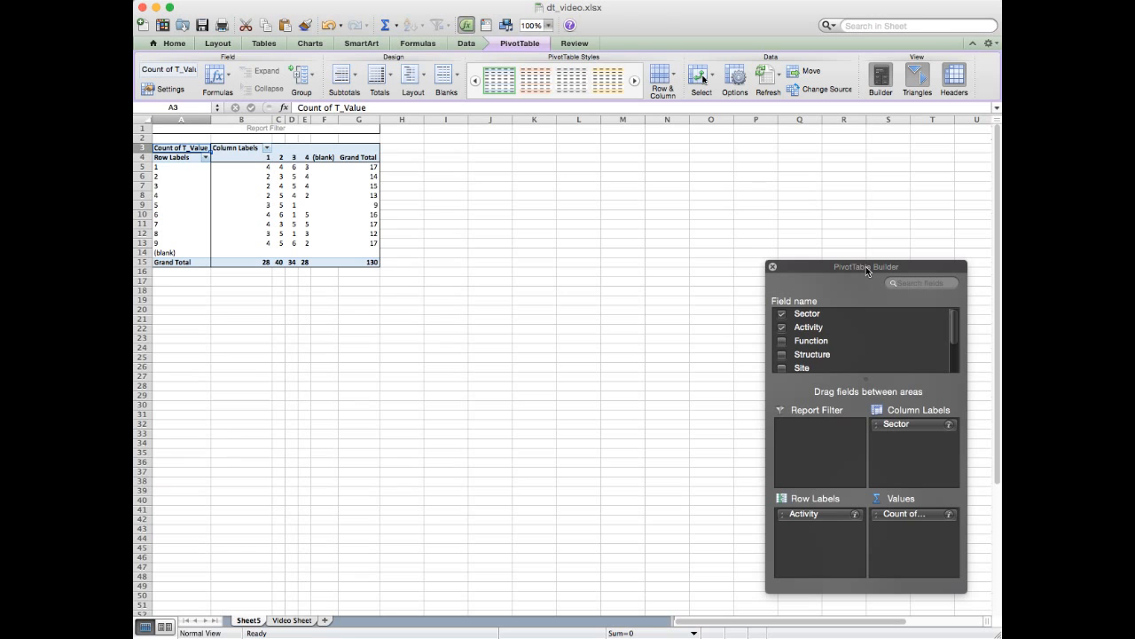
- Reposition the PivotTable Builder and review its whole list of fields from Sector to Local
left_click_drag(865, 266, 852, 244)
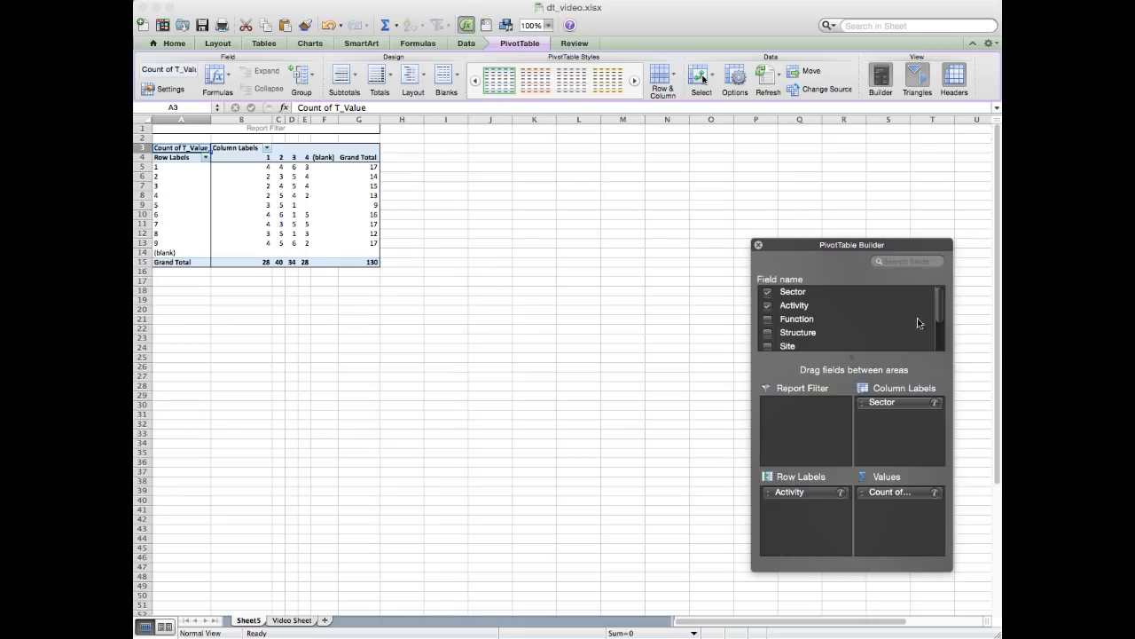
left_click(826, 249)
mouse_move(940, 304)
left_mouse_down()
mouse_move(941, 334)
mouse_move(943, 294)
left_mouse_up()
left_click_drag(940, 317, 940, 346)
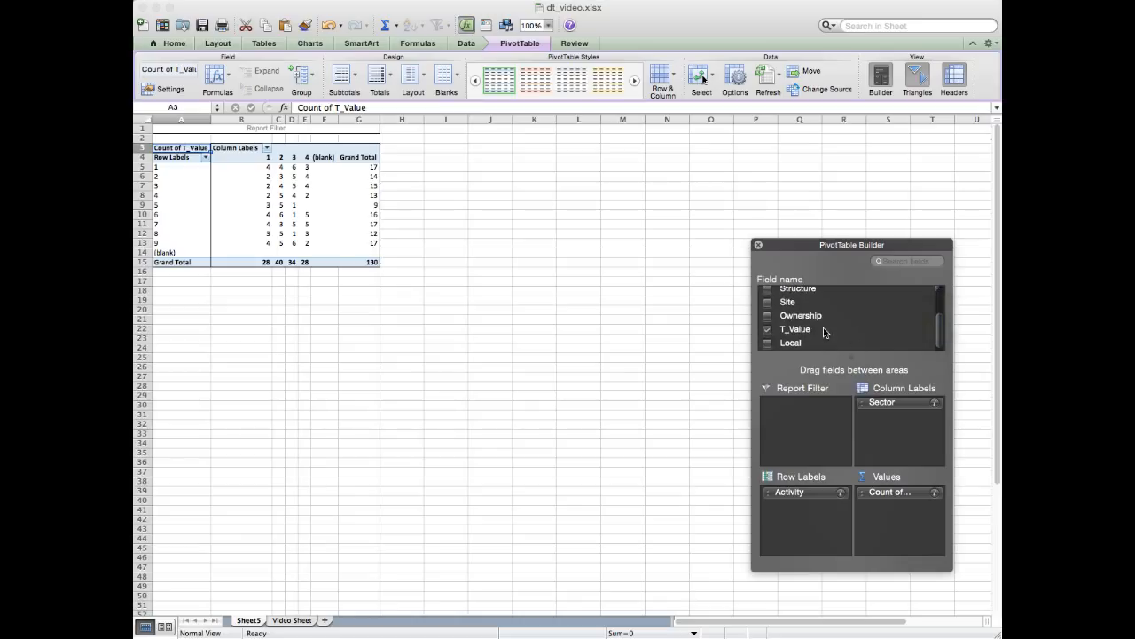
left_click_drag(942, 341, 942, 293)
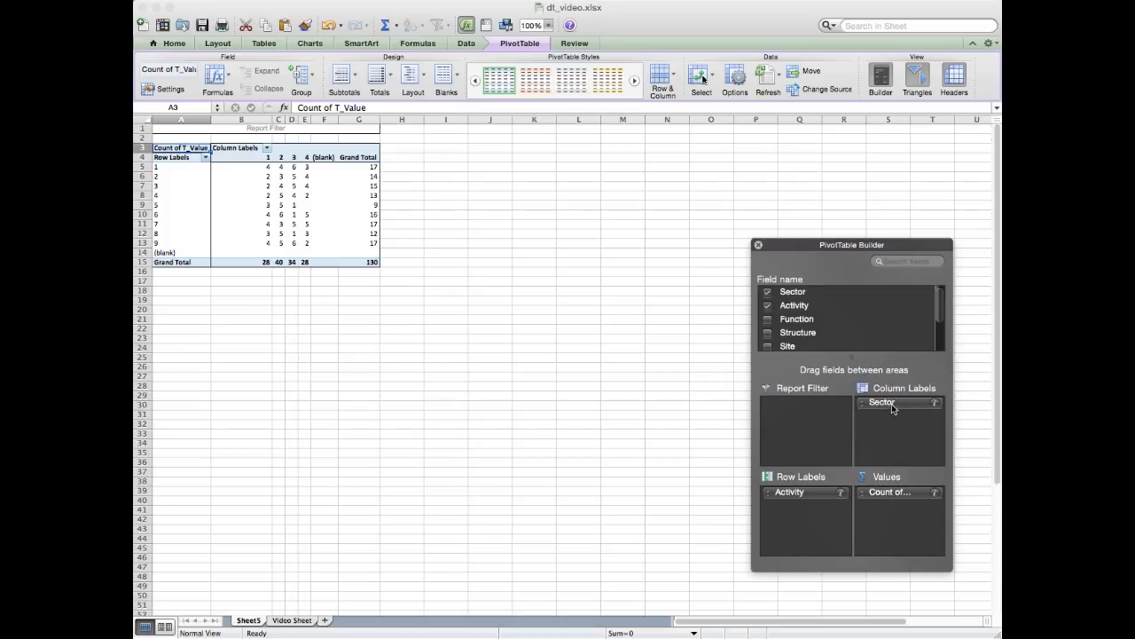
- Examine the Sector column headings 1 to 4 in the PivotTable
left_click(266, 157)
left_click(279, 158)
left_click(292, 157)
left_click(304, 158)
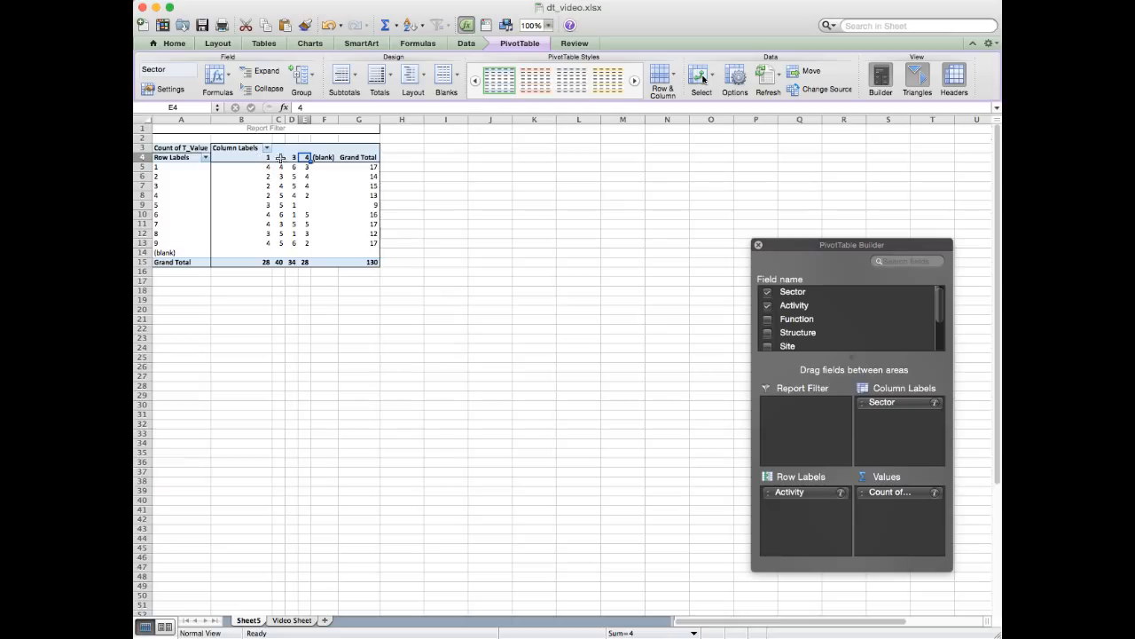
- Remove Sector from the PivotTable's column labels and add it back as the column field
left_click_drag(896, 405, 871, 322)
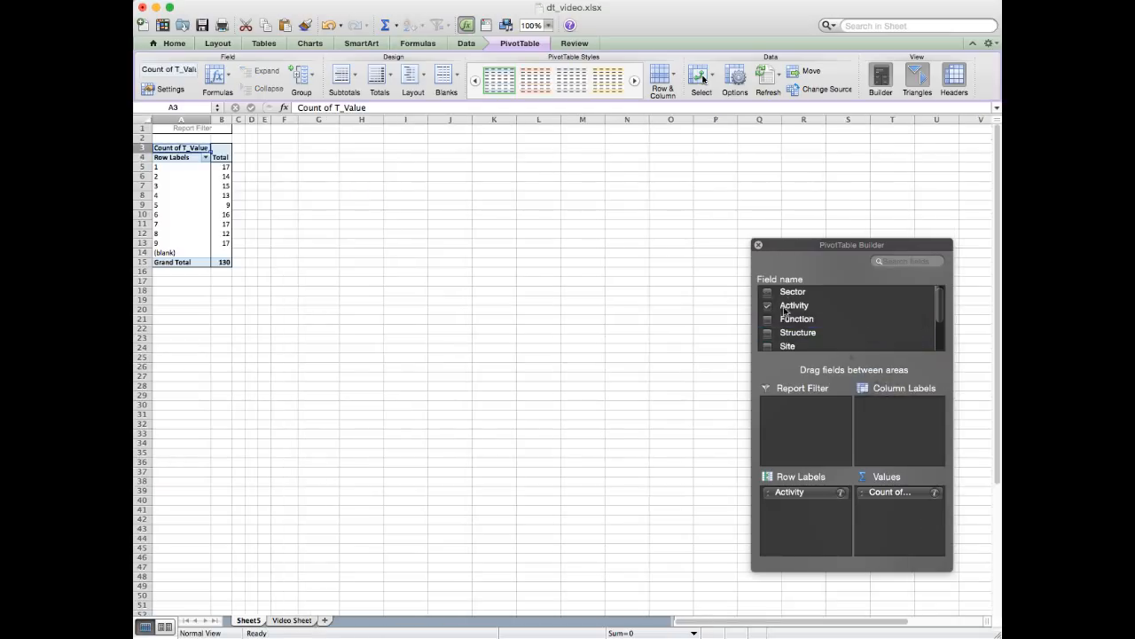
left_click_drag(795, 293, 903, 433)
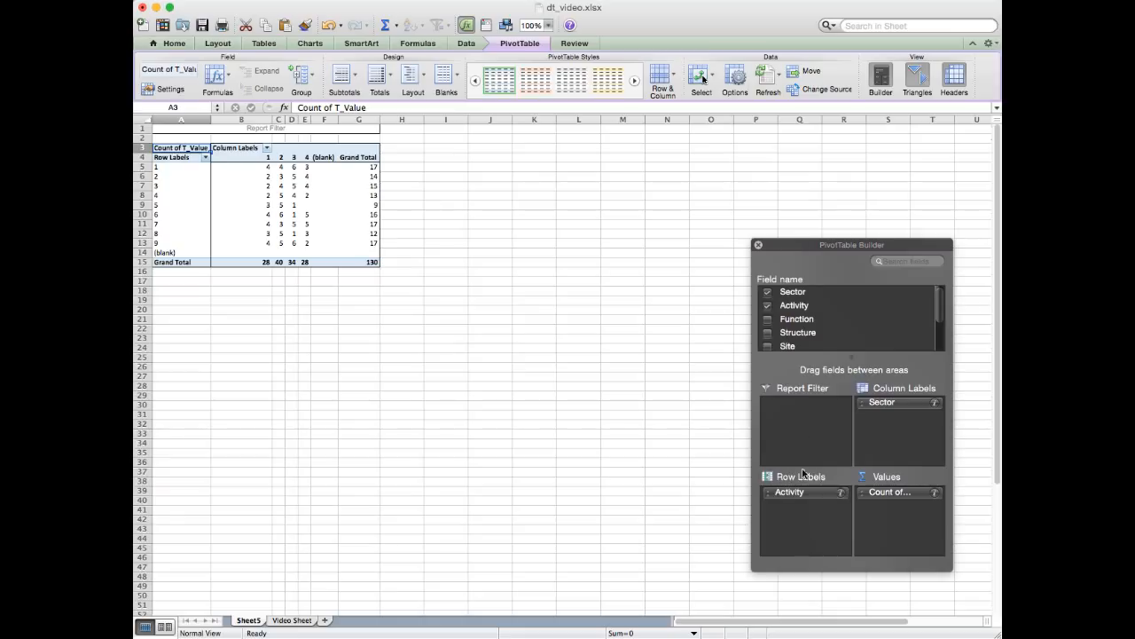
- Examine the PivotTable rows for Activity codes 1 to 5
left_click(160, 167)
left_click(160, 177)
left_click(160, 187)
left_click(159, 196)
left_click(160, 205)
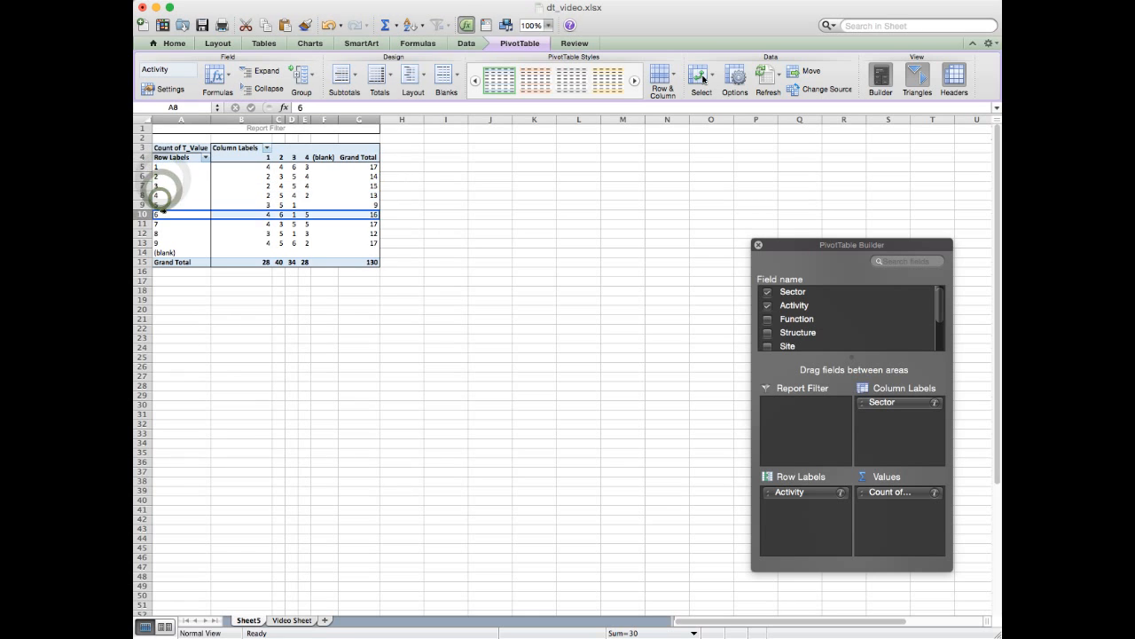
left_click(160, 167)
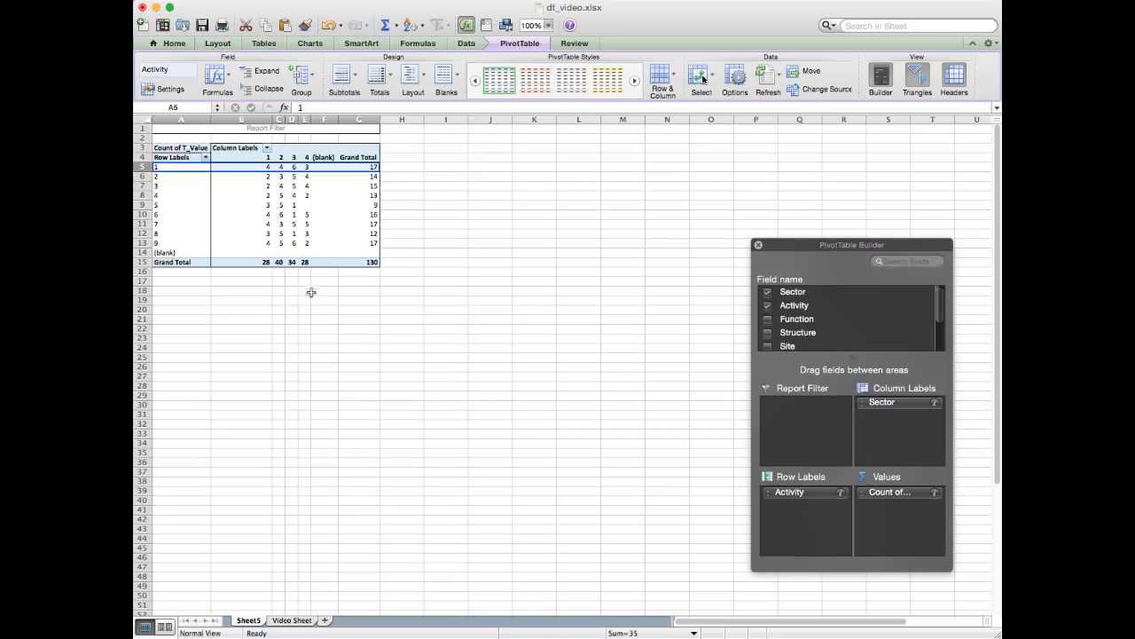
left_click(166, 177)
left_click(166, 186)
left_click(165, 195)
left_click(165, 205)
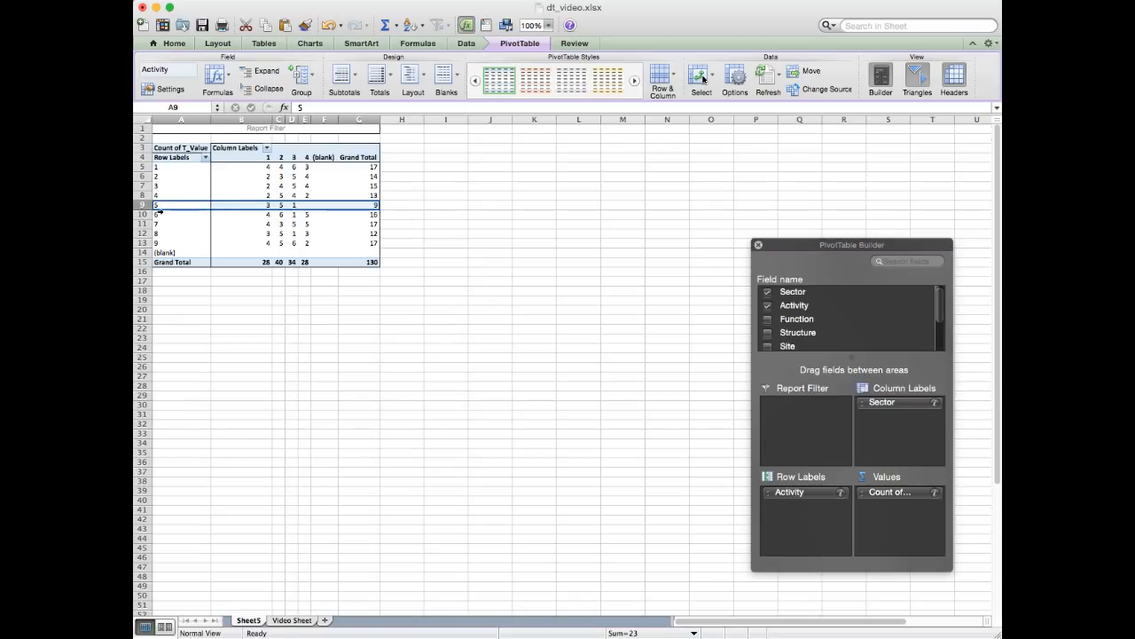
- Select the PivotTable's counts in B5:E13 and check how the T_Value field is summarized, keeping Count
left_click_drag(267, 166, 309, 244)
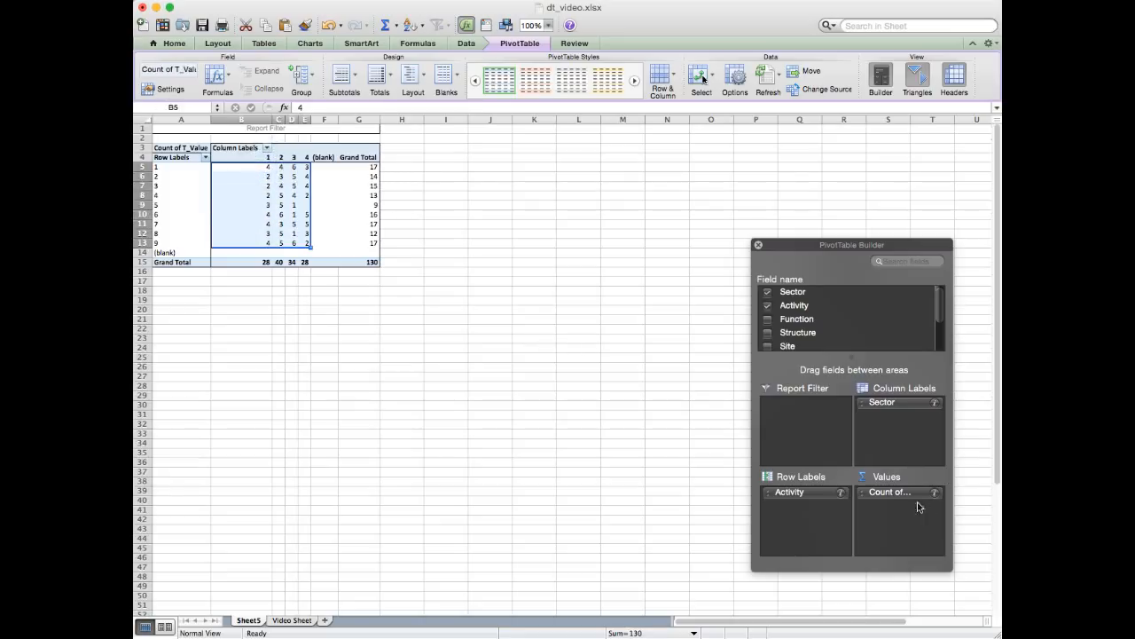
left_click(884, 494)
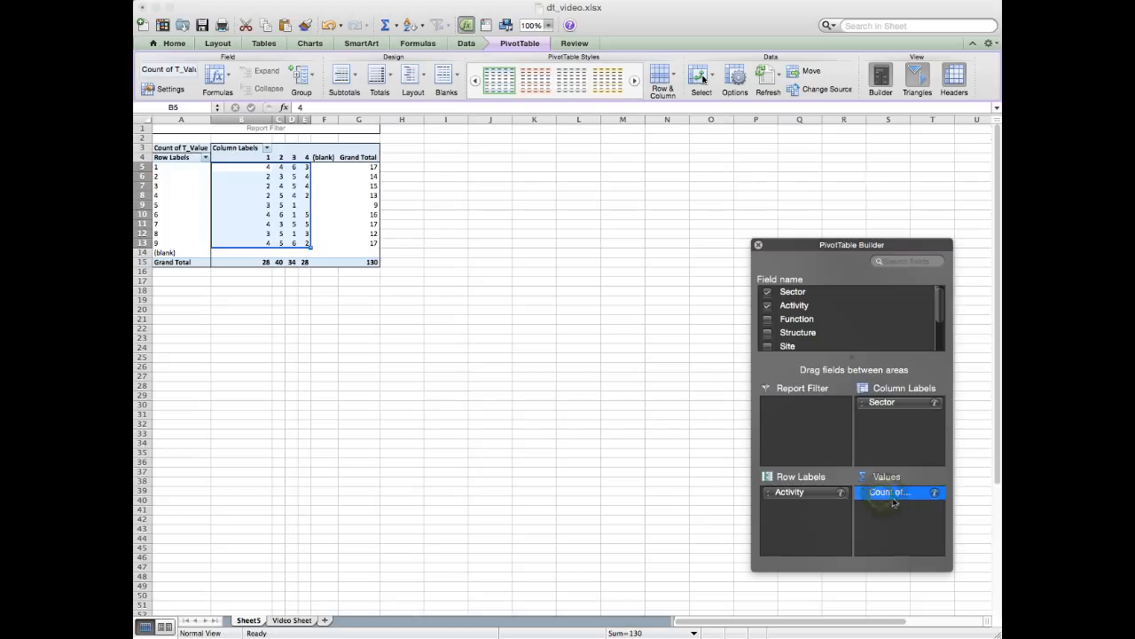
left_click(896, 512)
left_click(935, 493)
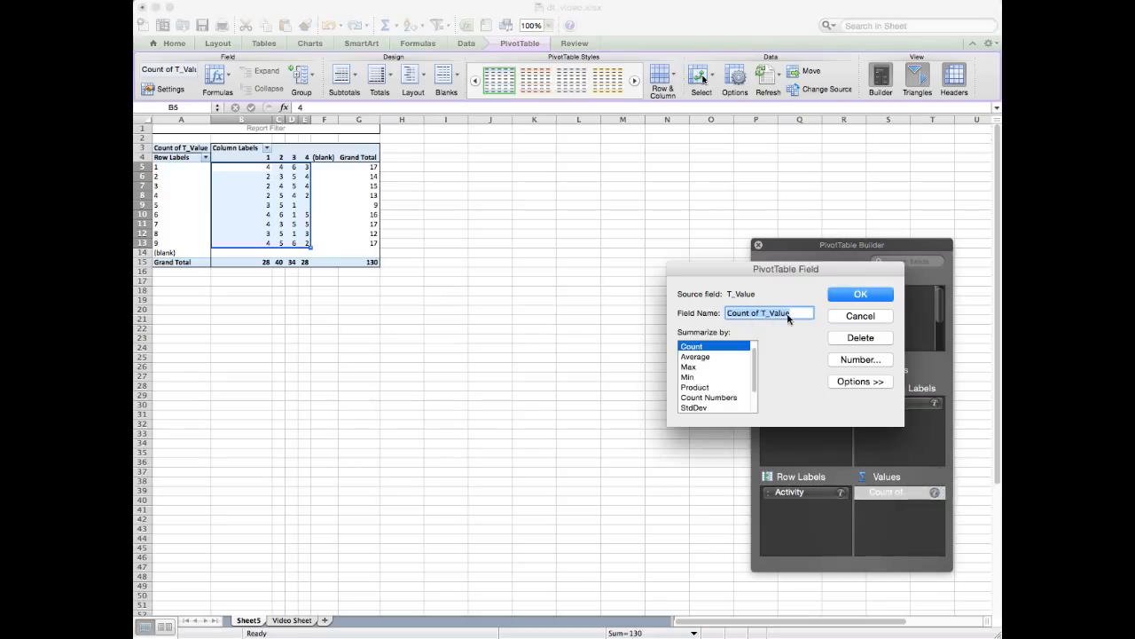
left_click(865, 294)
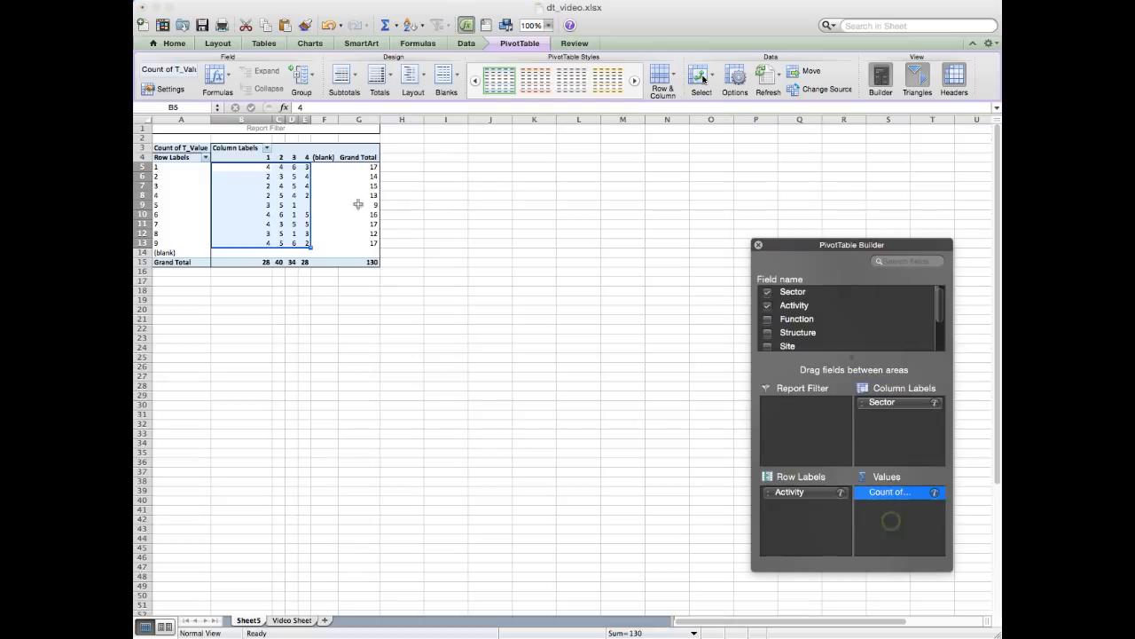
- Examine the Sector 1 column's counts by Activity, including the Activity 1 cell and the column's grand total
left_click(269, 157)
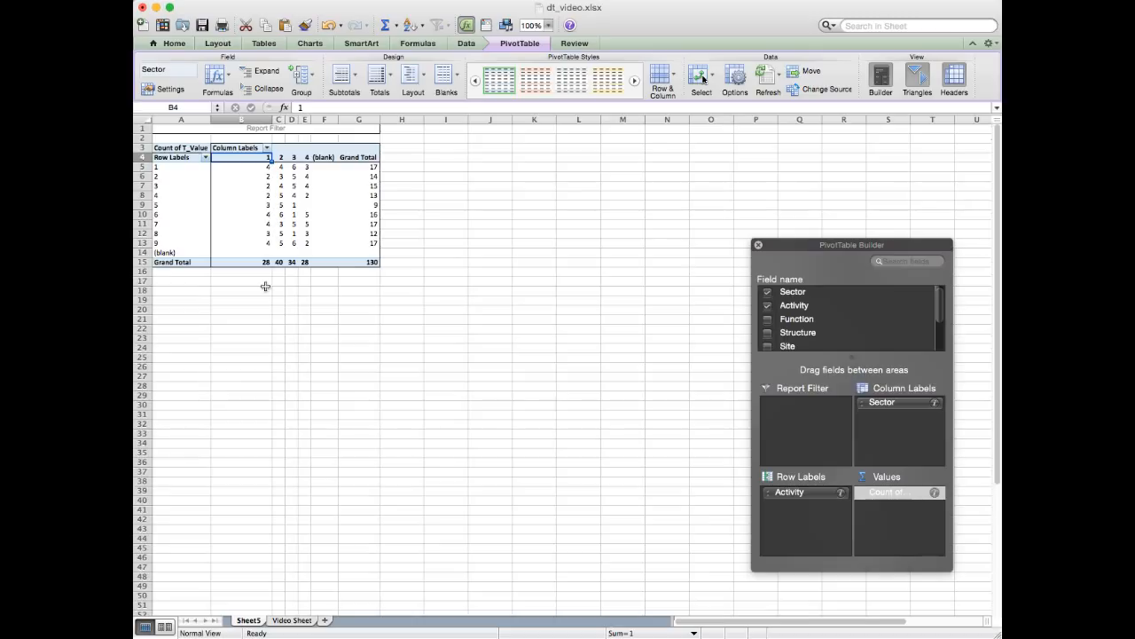
left_click(264, 167)
left_click(263, 175)
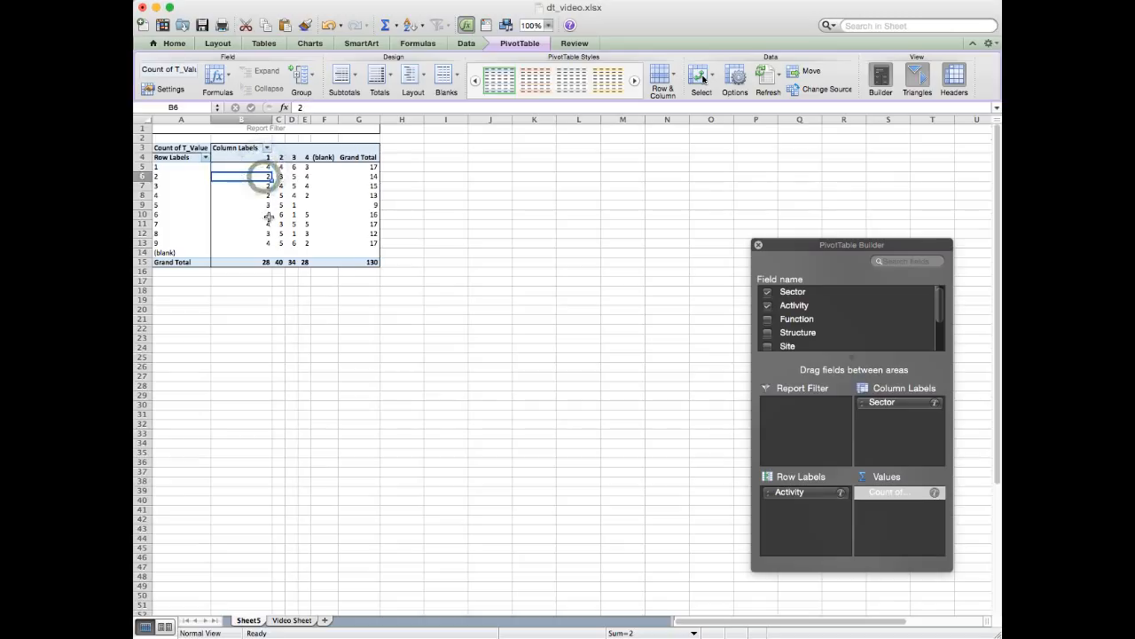
left_click(266, 203)
left_click(261, 167)
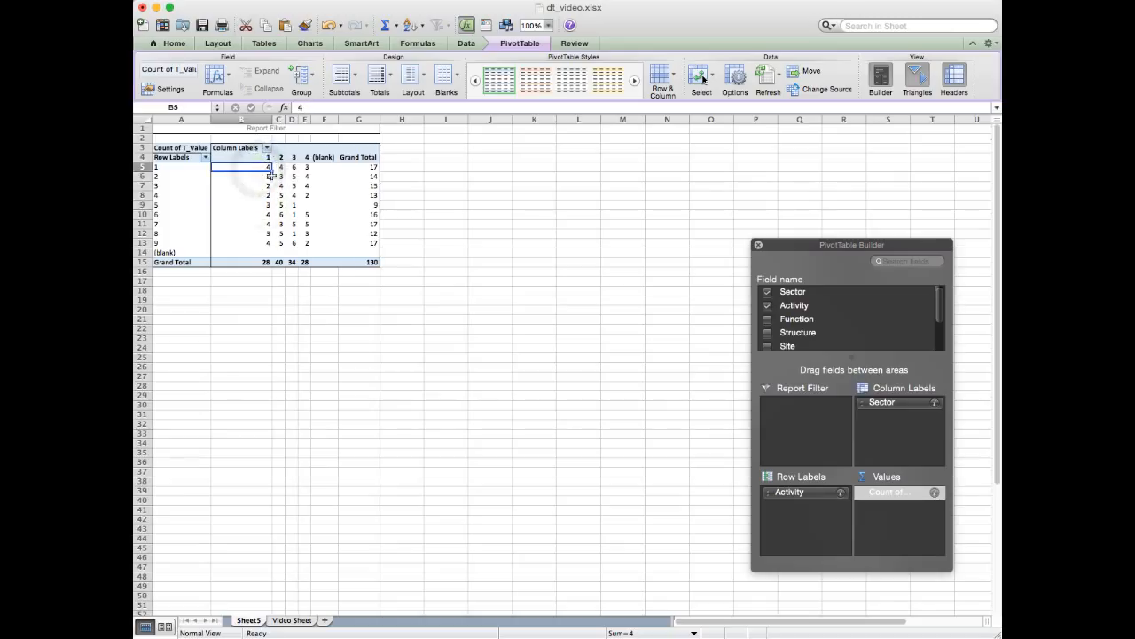
left_click(265, 159)
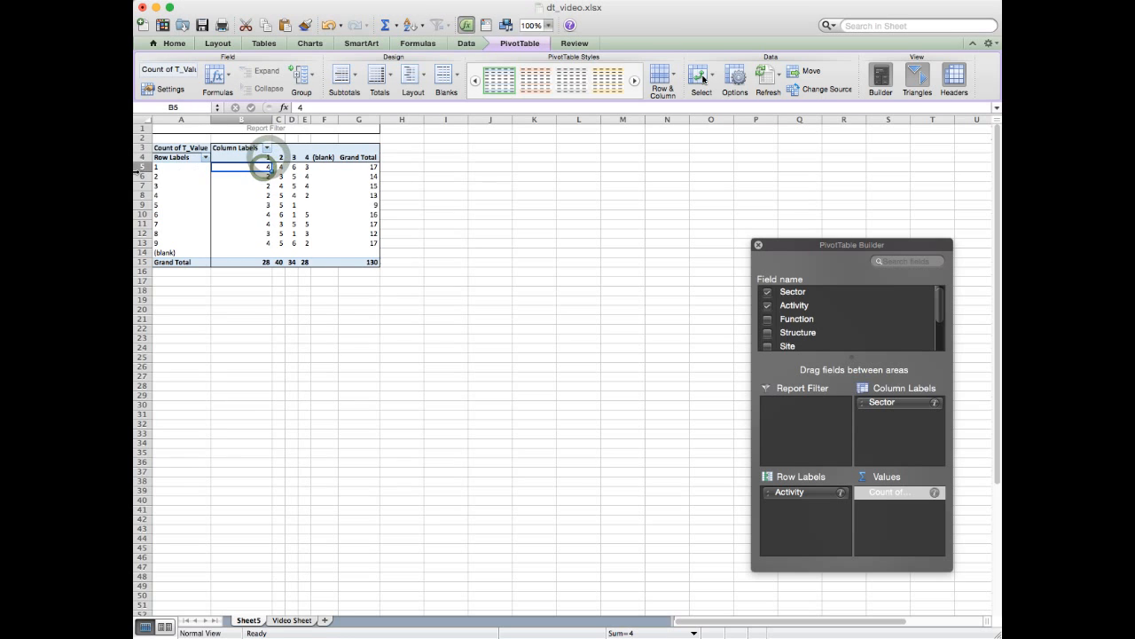
left_click(144, 166)
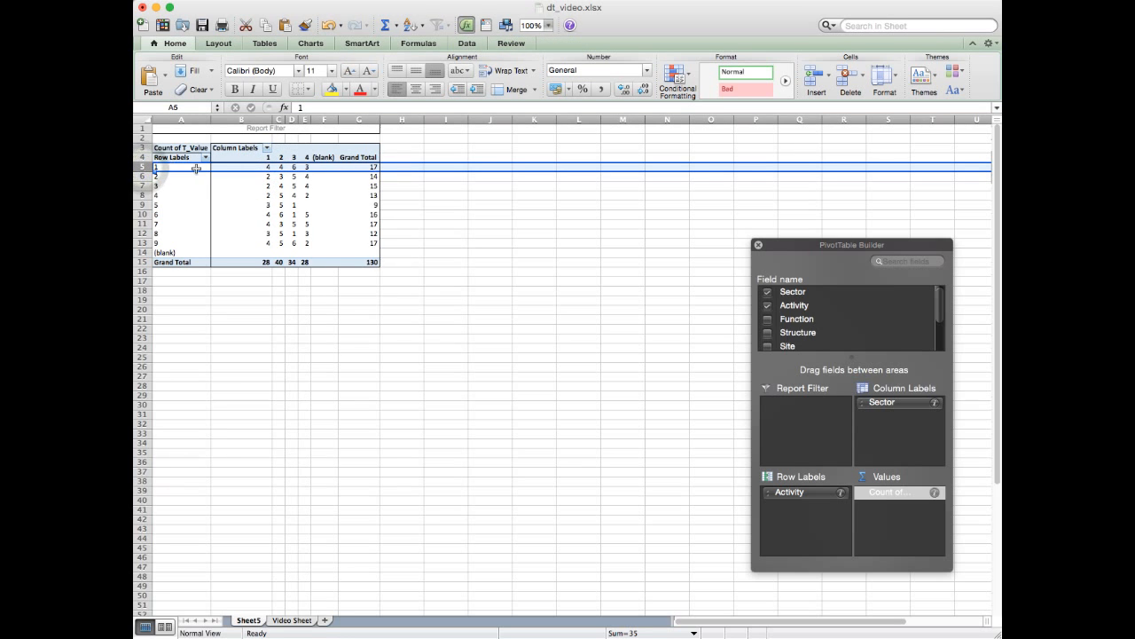
left_click(262, 168)
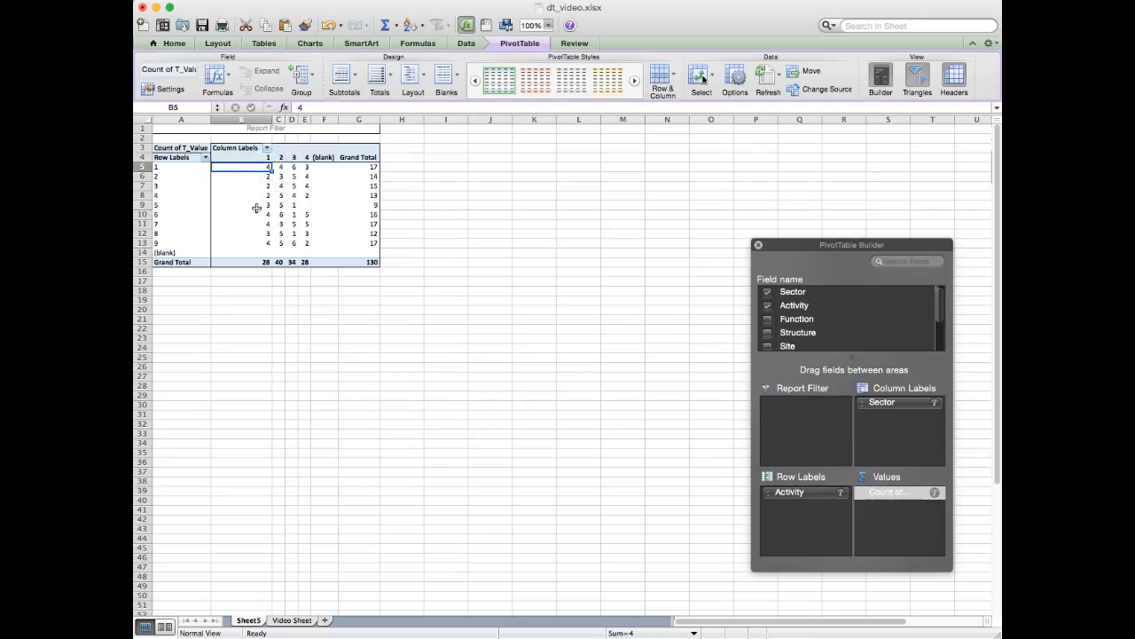
left_click(266, 263)
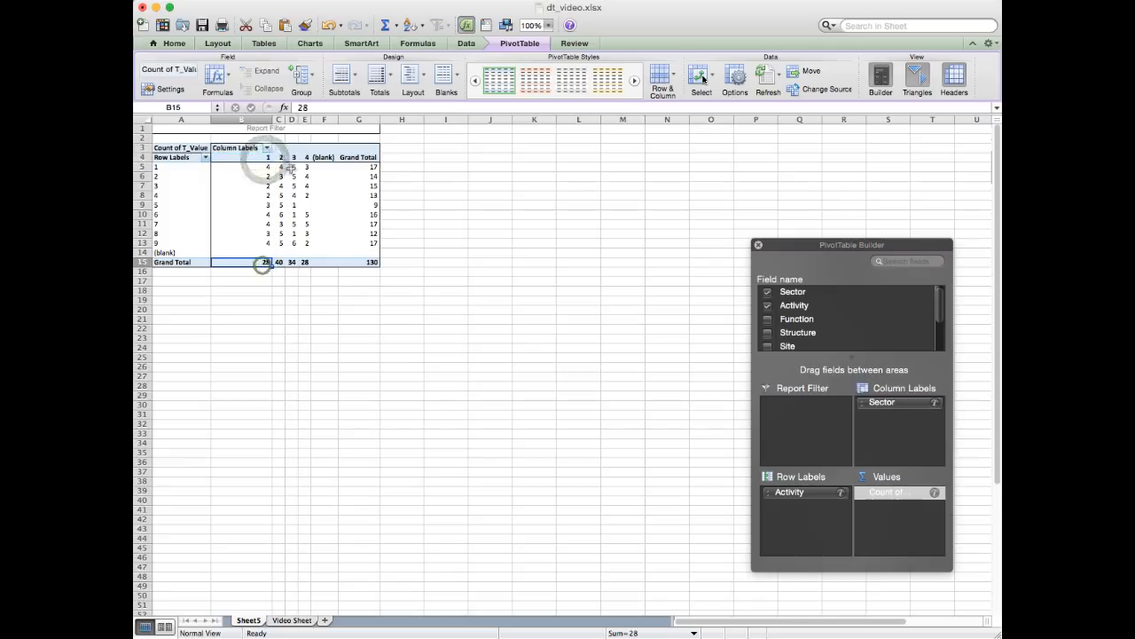
- Examine the PivotTable's column grand totals for Sectors 2, 3 and 4 against their Sector headings
left_click(279, 262)
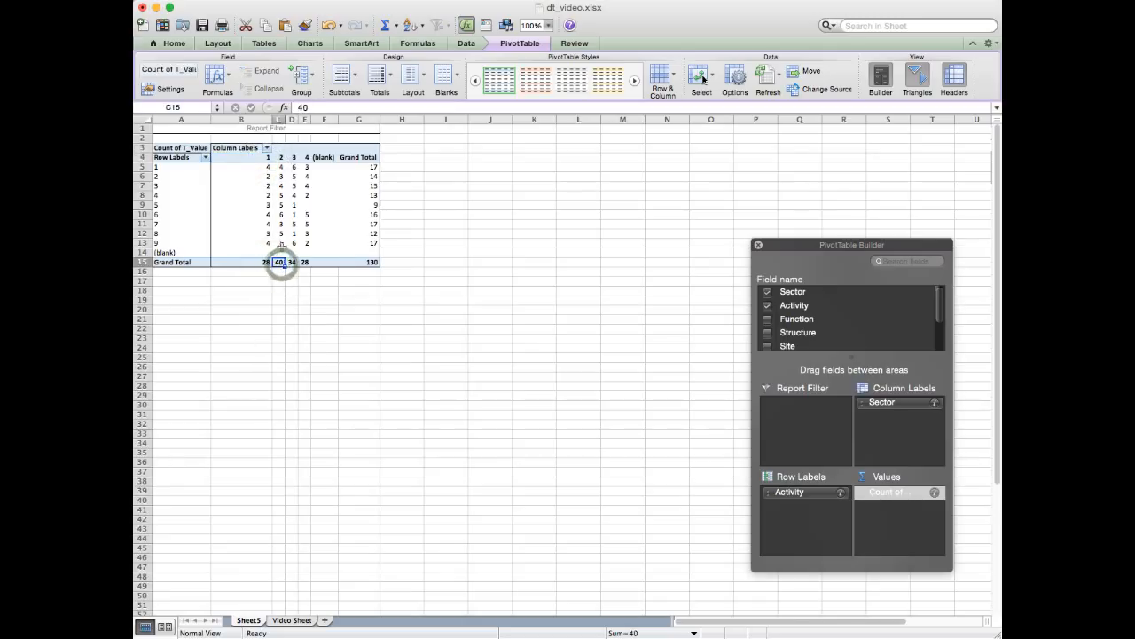
left_click(280, 157)
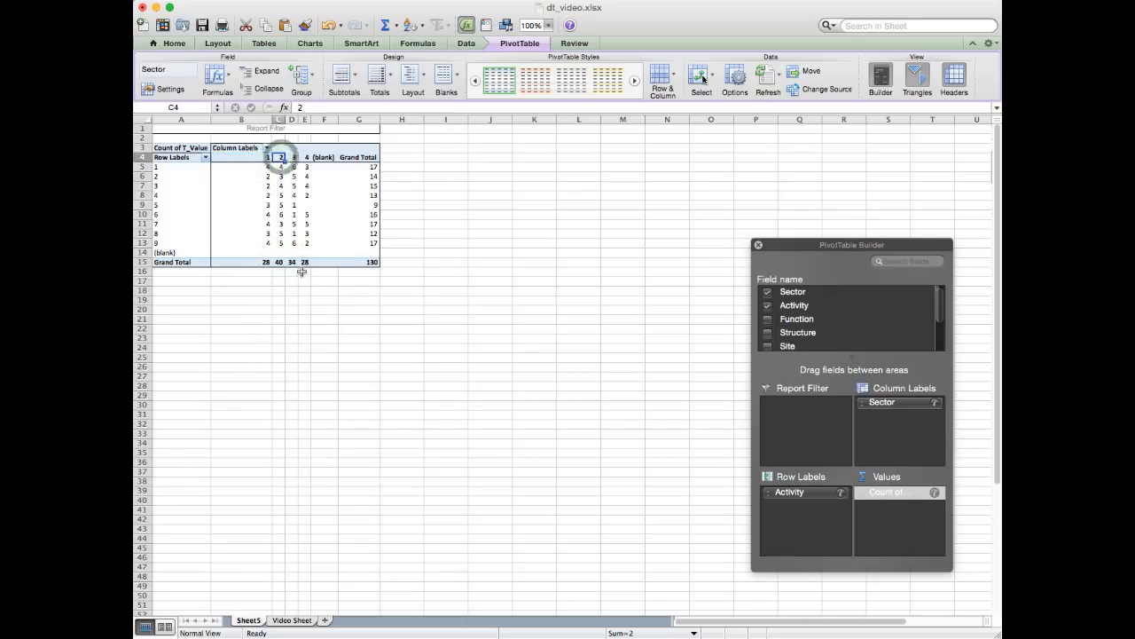
left_click(292, 265)
left_click(294, 157)
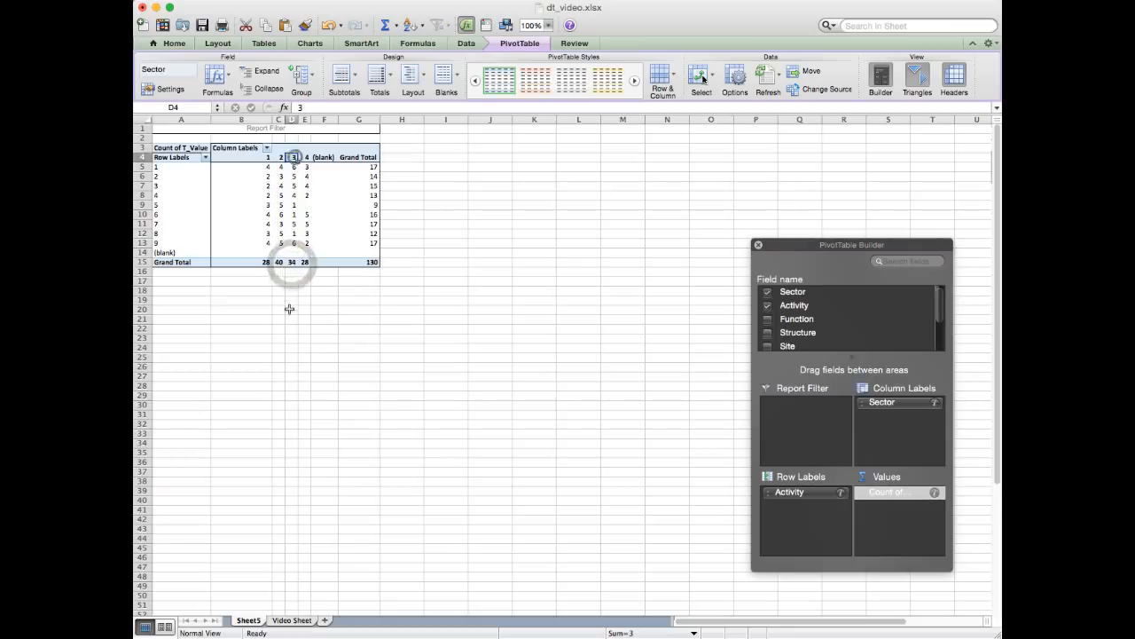
left_click(305, 263)
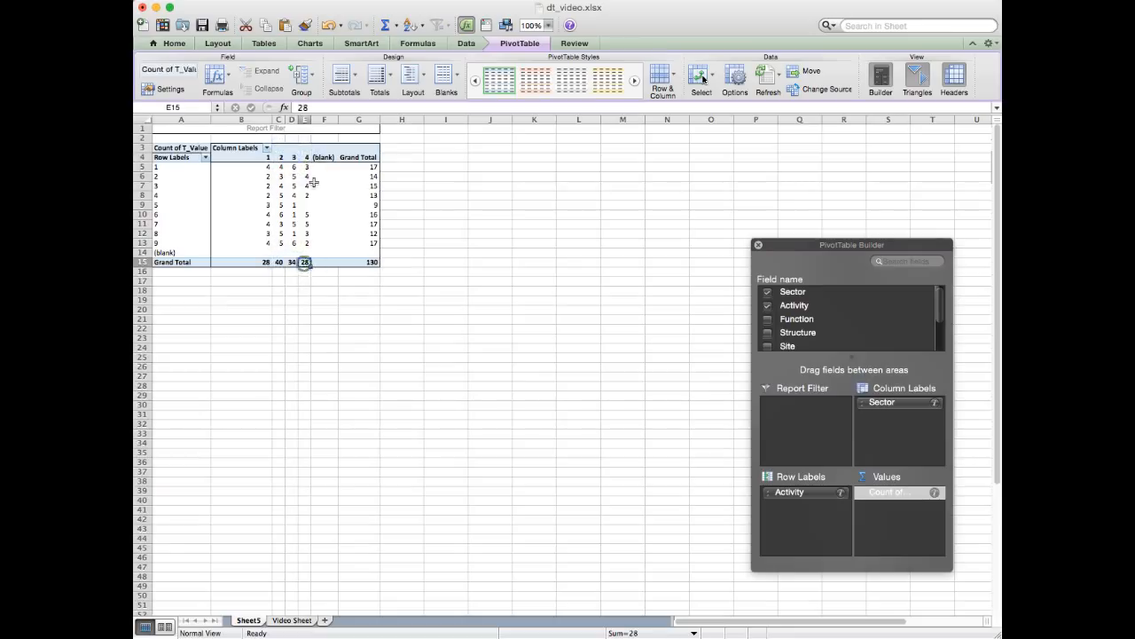
left_click(306, 157)
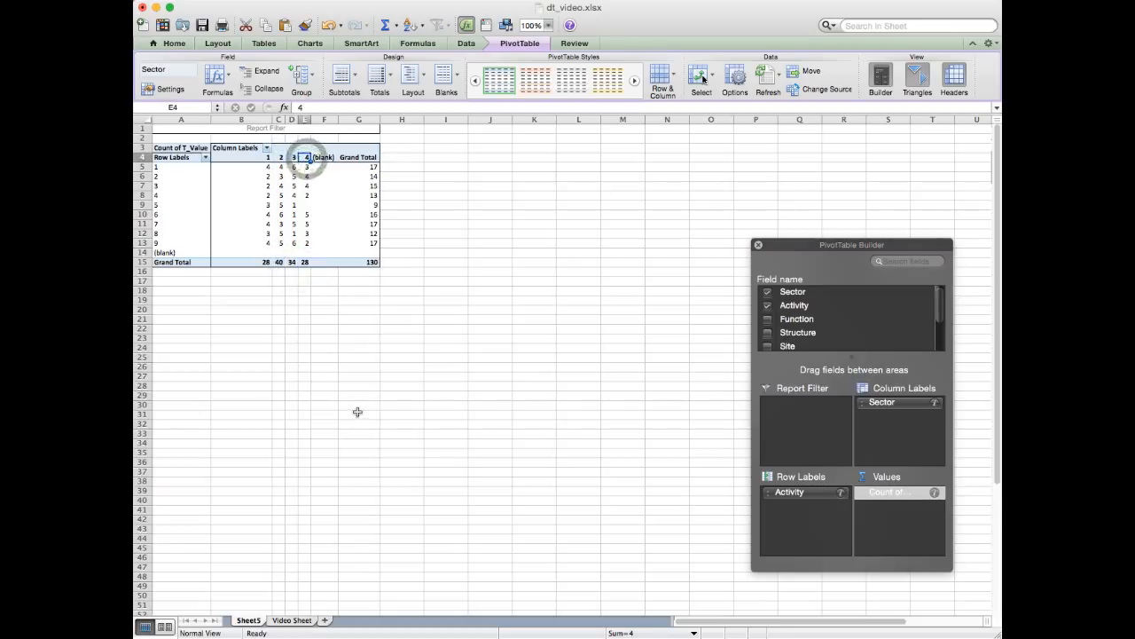
- Examine the row grand totals for Activities 1, 2 and 3 and the PivotTable's overall grand total
left_click(375, 166)
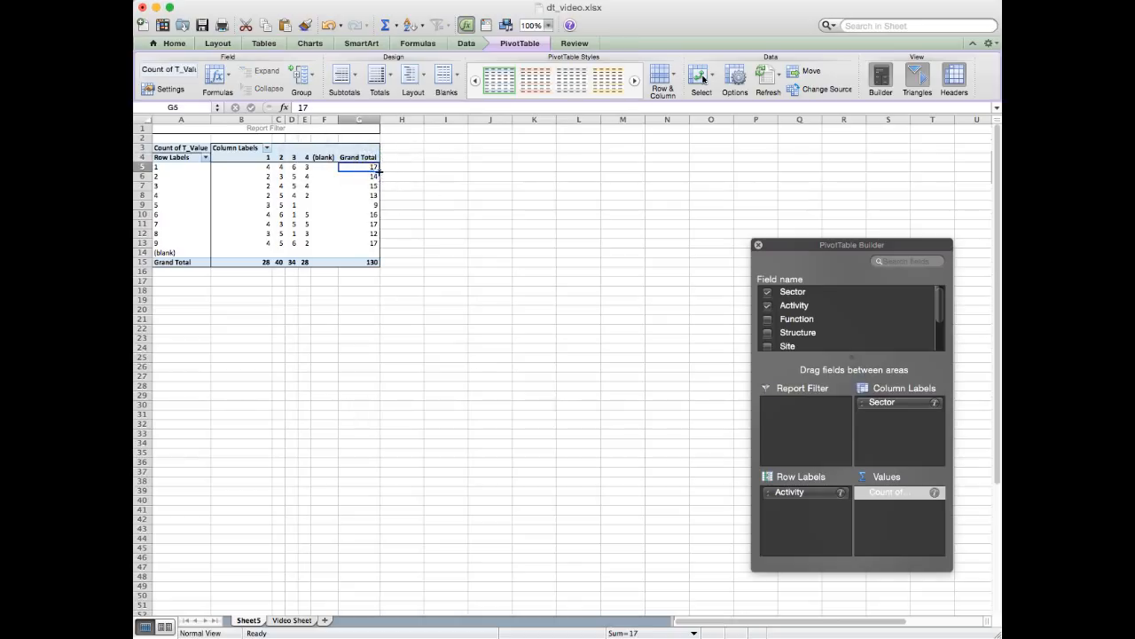
left_click(161, 168)
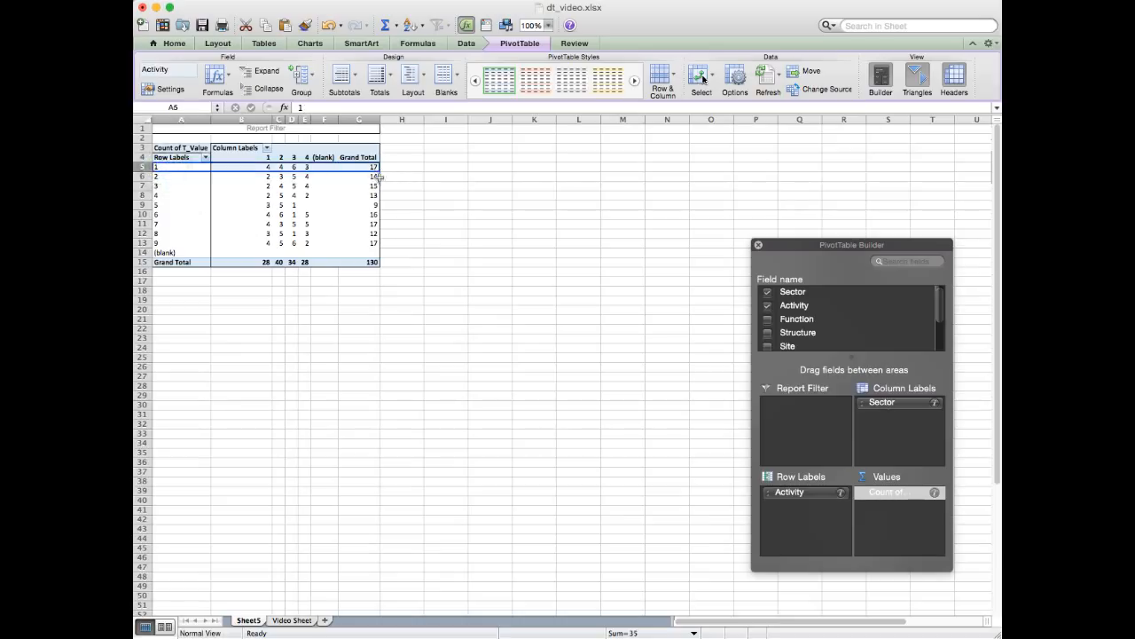
left_click(373, 176)
left_click(162, 176)
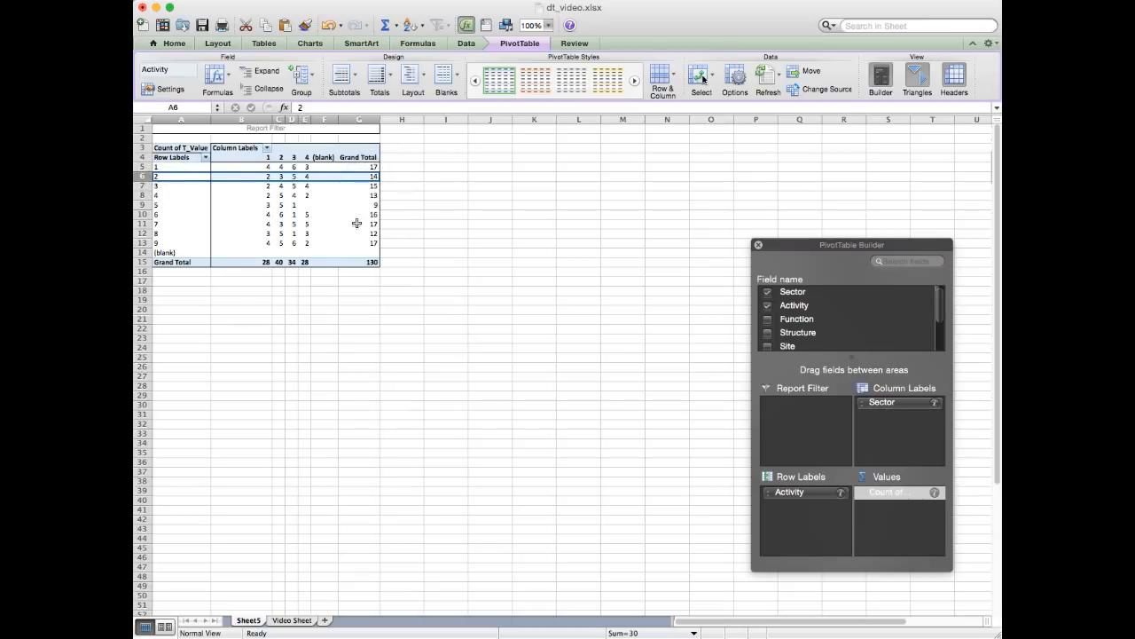
left_click(373, 185)
left_click(162, 185)
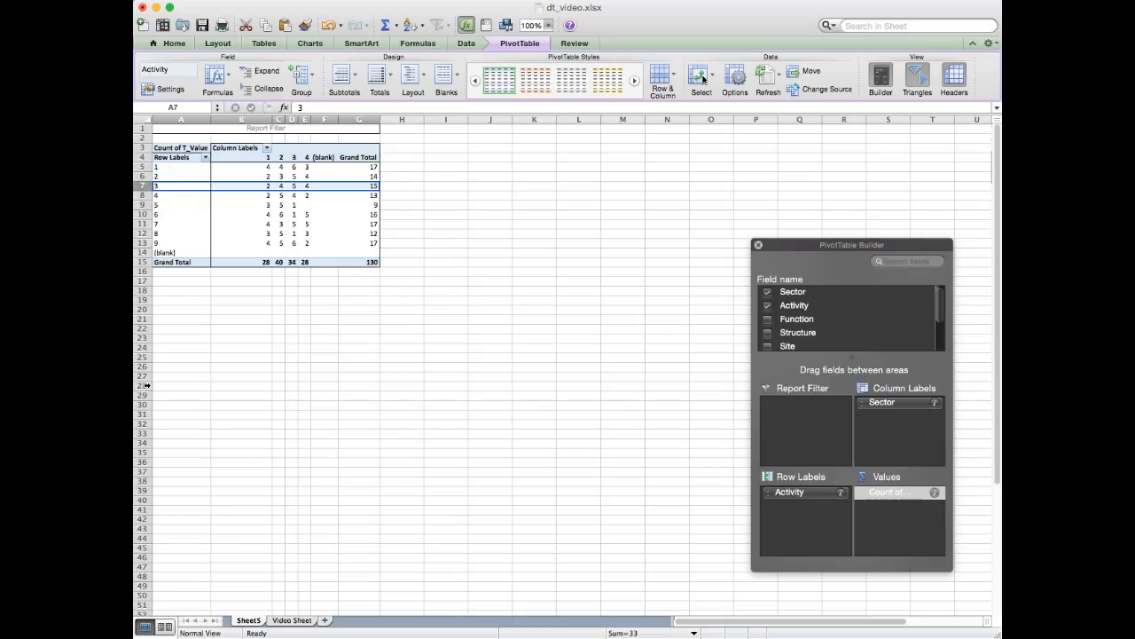
left_click(372, 262)
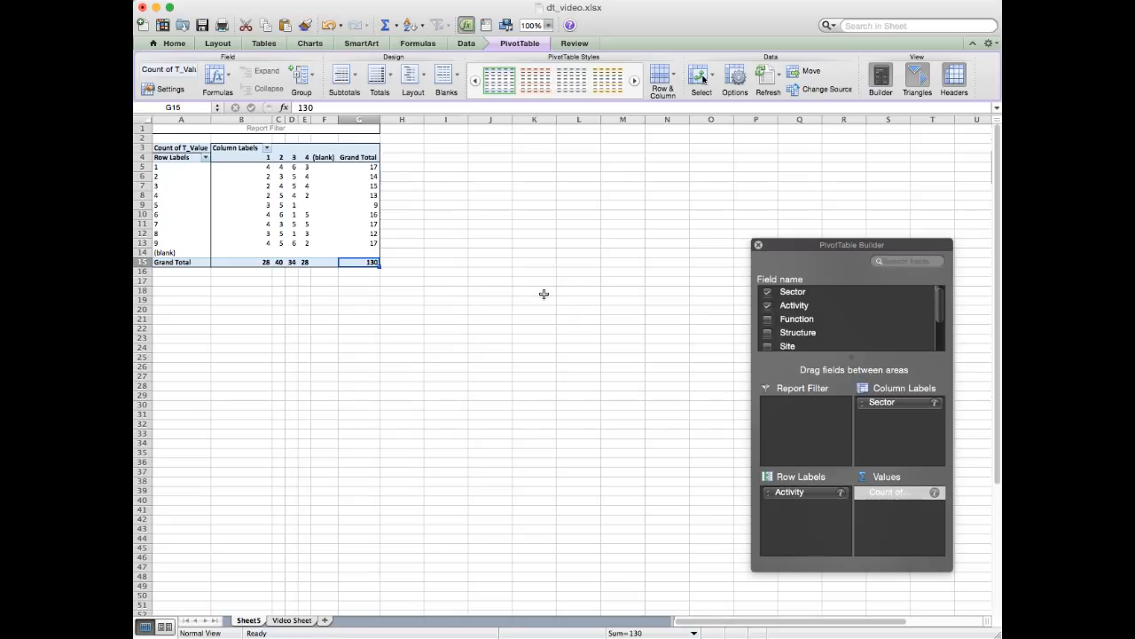
- Change the PivotTable's T_Value field to be summarized by Average
left_click(893, 524)
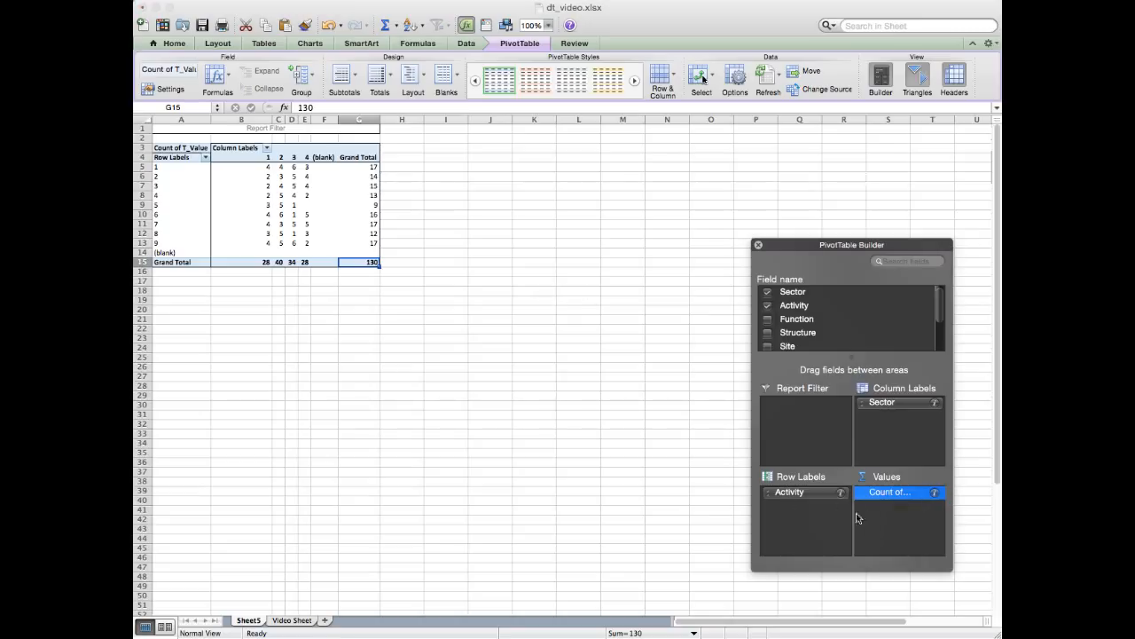
left_click(903, 493)
left_click(935, 494)
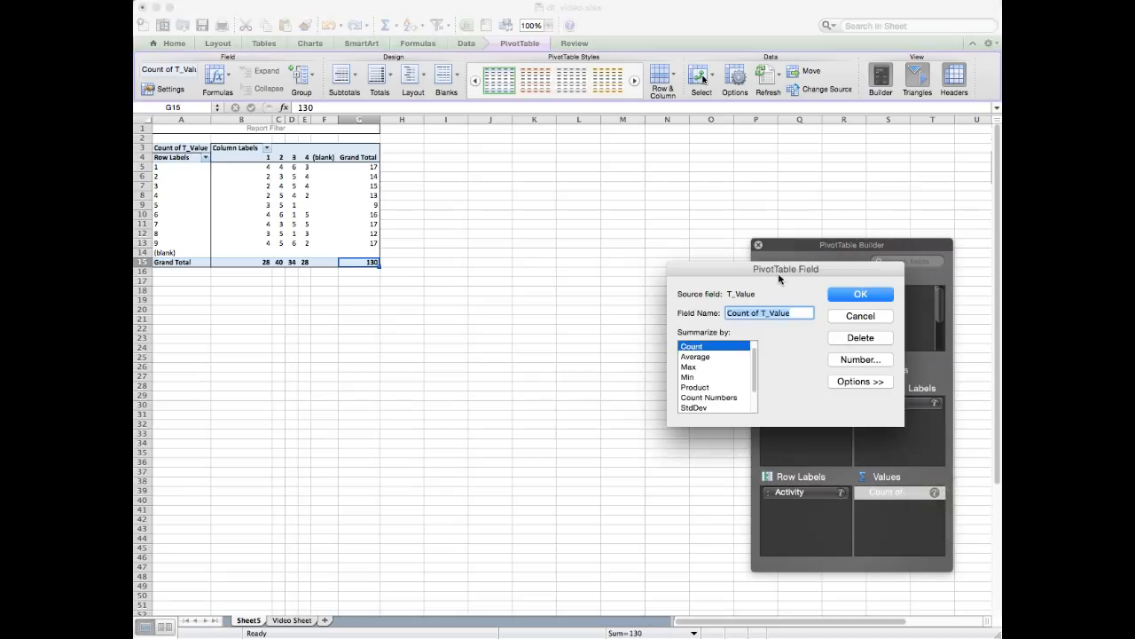
left_click_drag(770, 268, 590, 249)
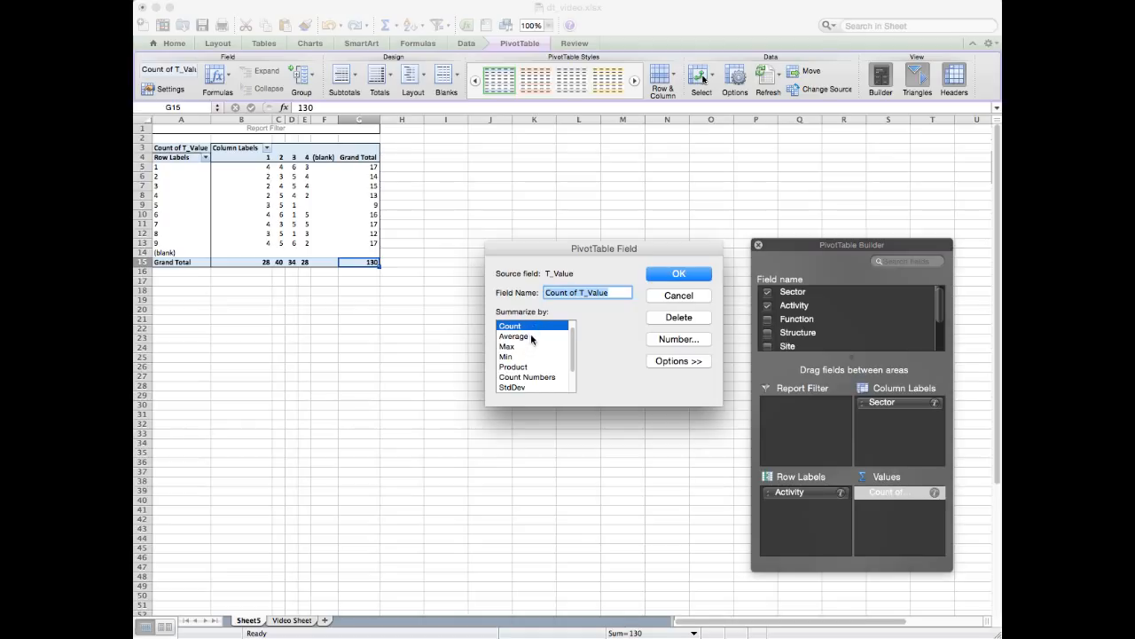
mouse_move(572, 348)
left_mouse_down()
mouse_move(574, 363)
mouse_move(571, 326)
mouse_move(575, 361)
mouse_move(574, 340)
left_mouse_up()
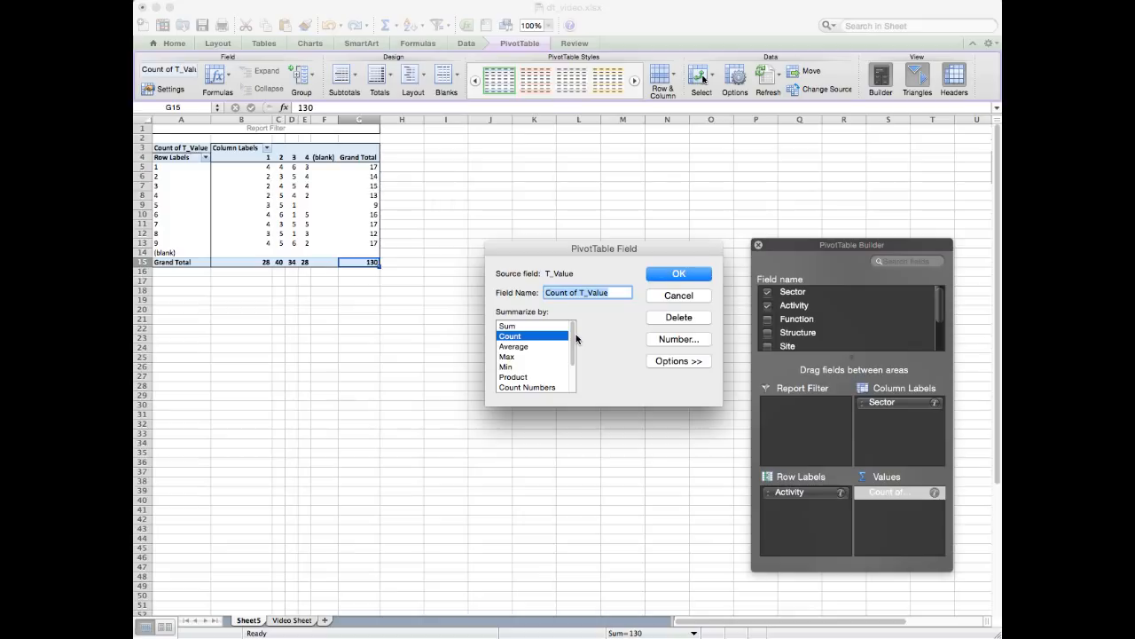
left_click(521, 348)
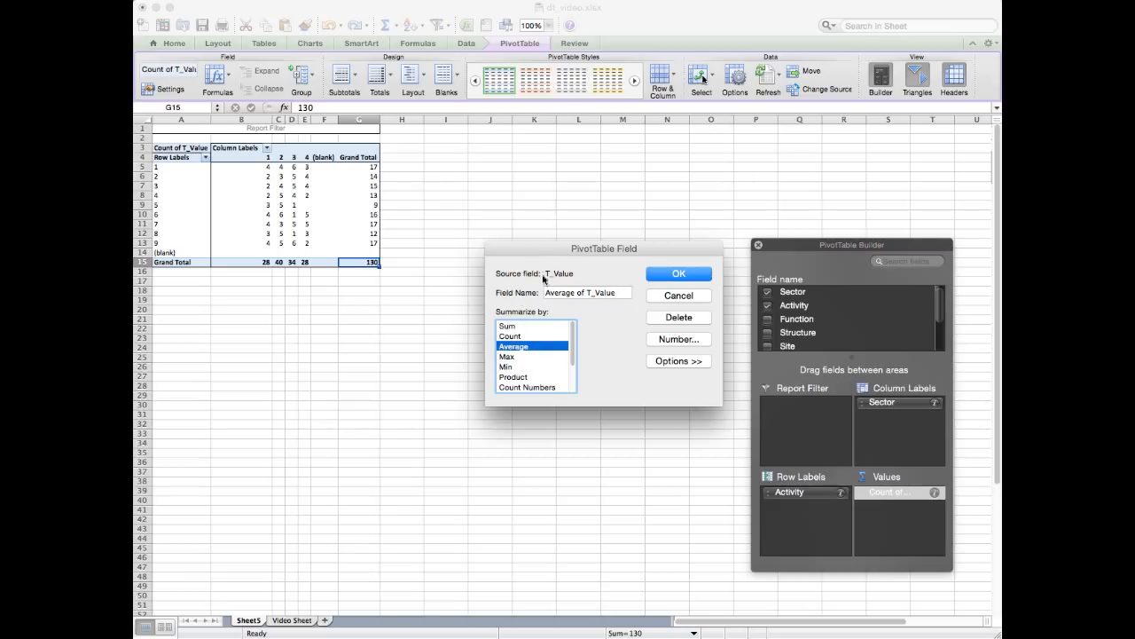
left_click(516, 347)
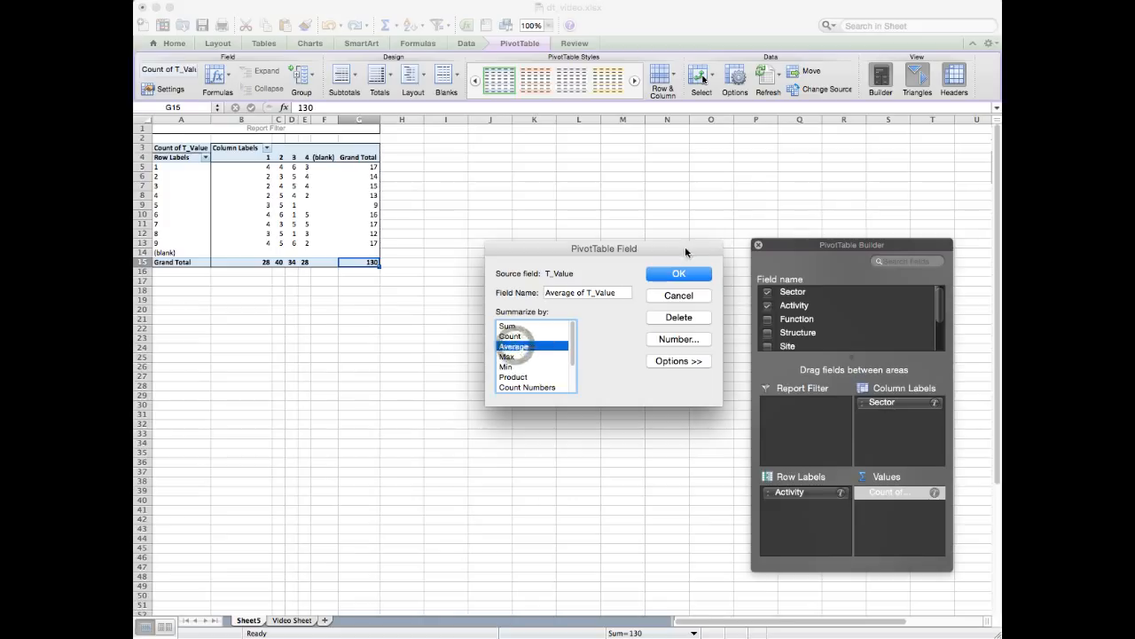
left_click(679, 274)
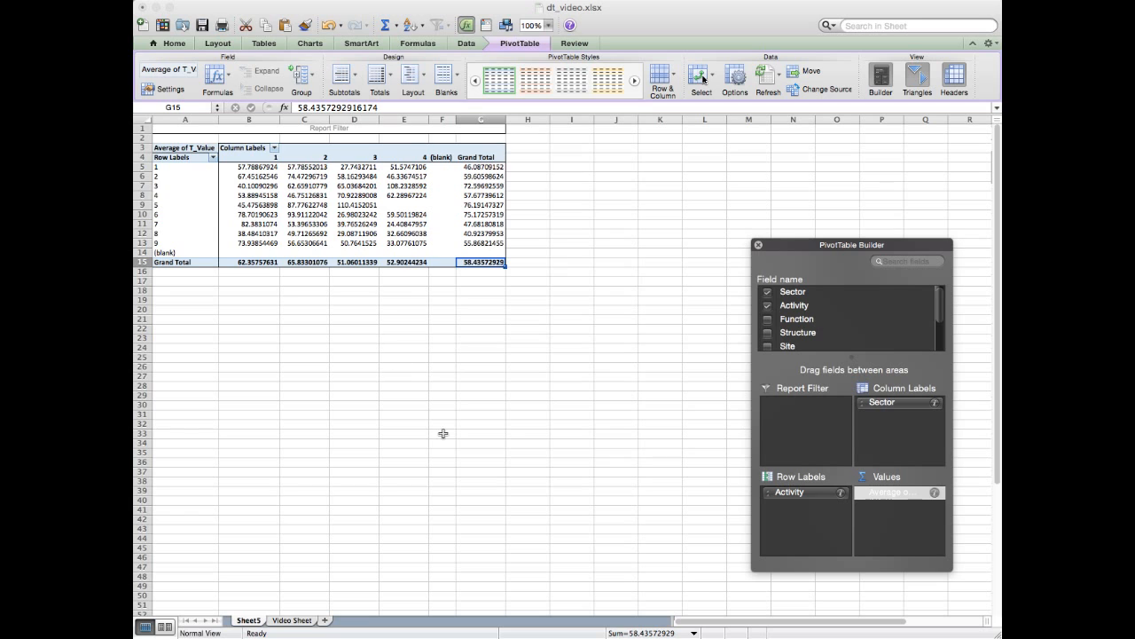
- Examine the averaged PivotTable's Sector headings 1 to 4 and its Activity rows from 1 to 9
left_click(270, 159)
left_click_drag(271, 159, 357, 158)
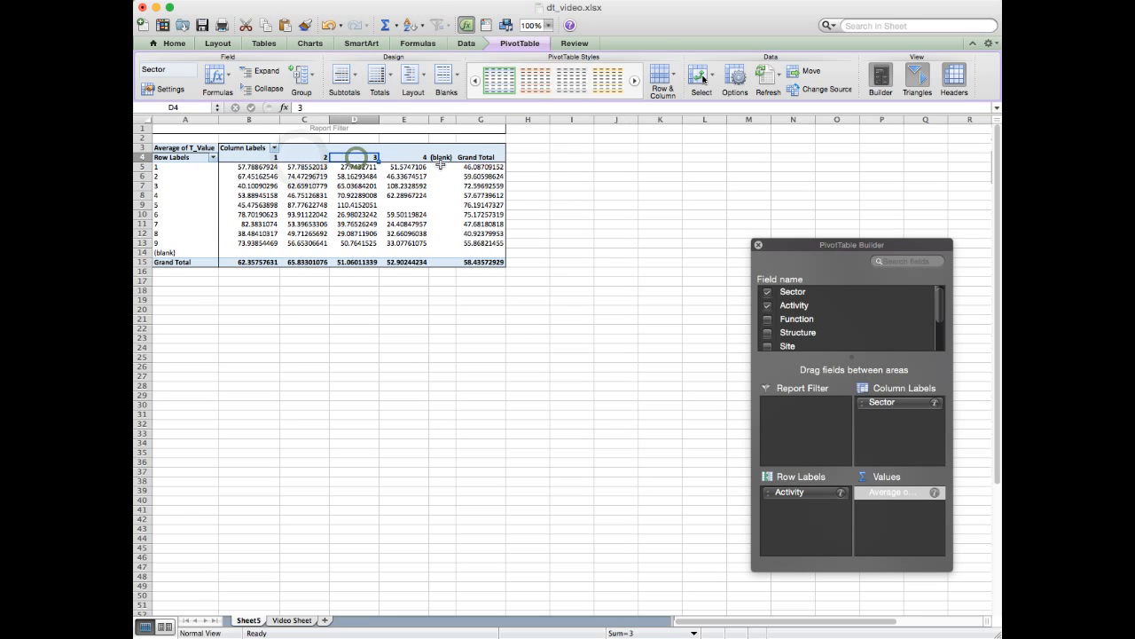
left_click(400, 161)
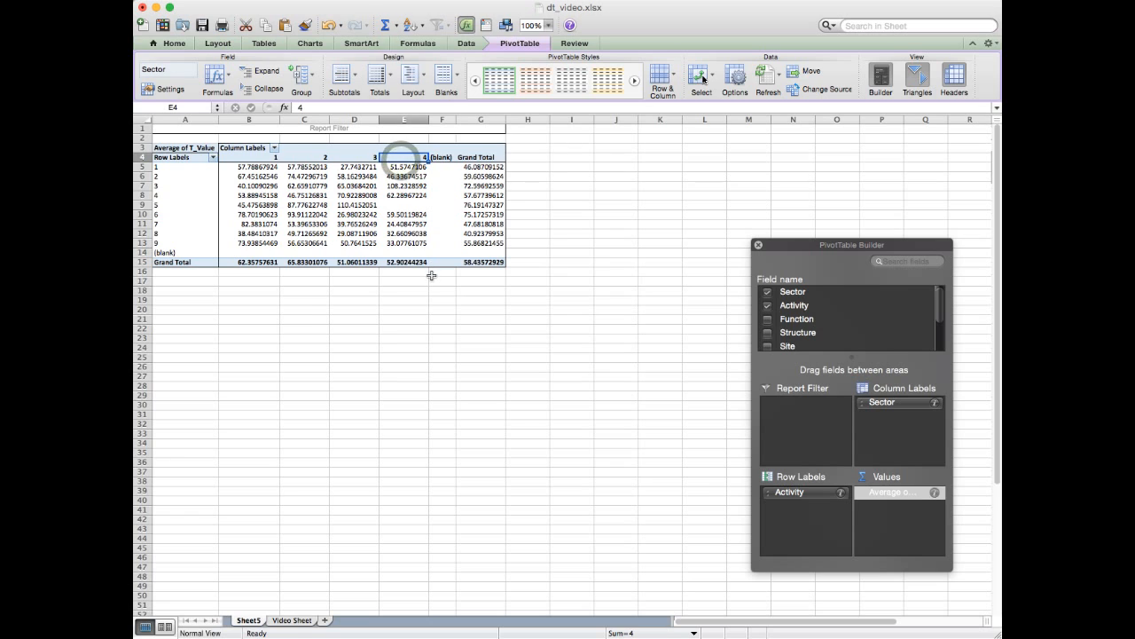
left_click(162, 168)
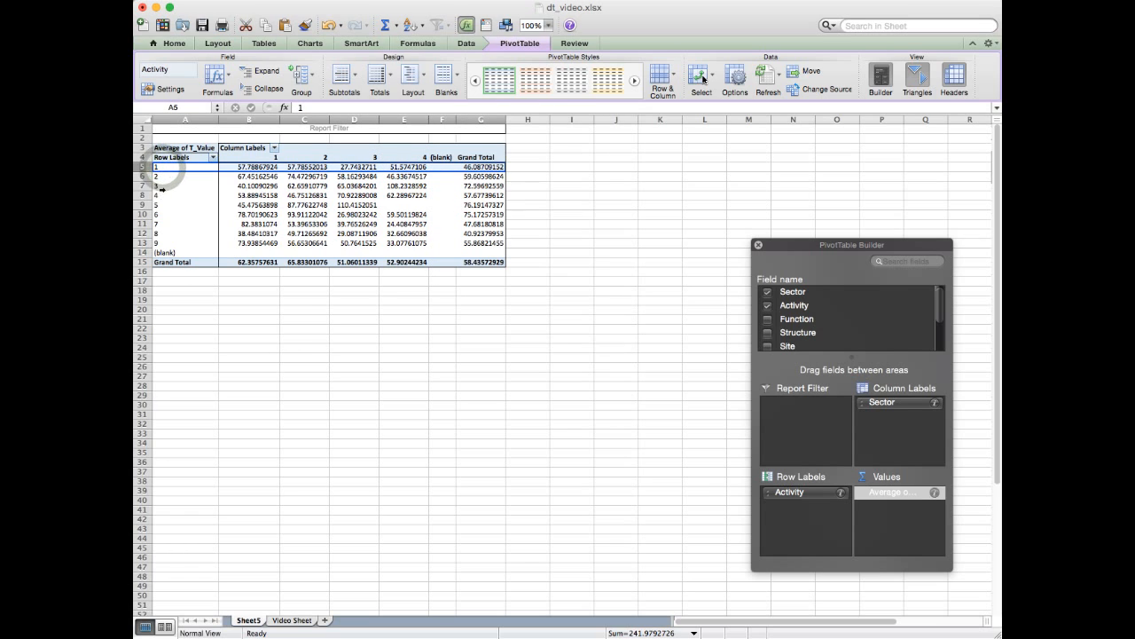
left_click(164, 186)
left_click(160, 203)
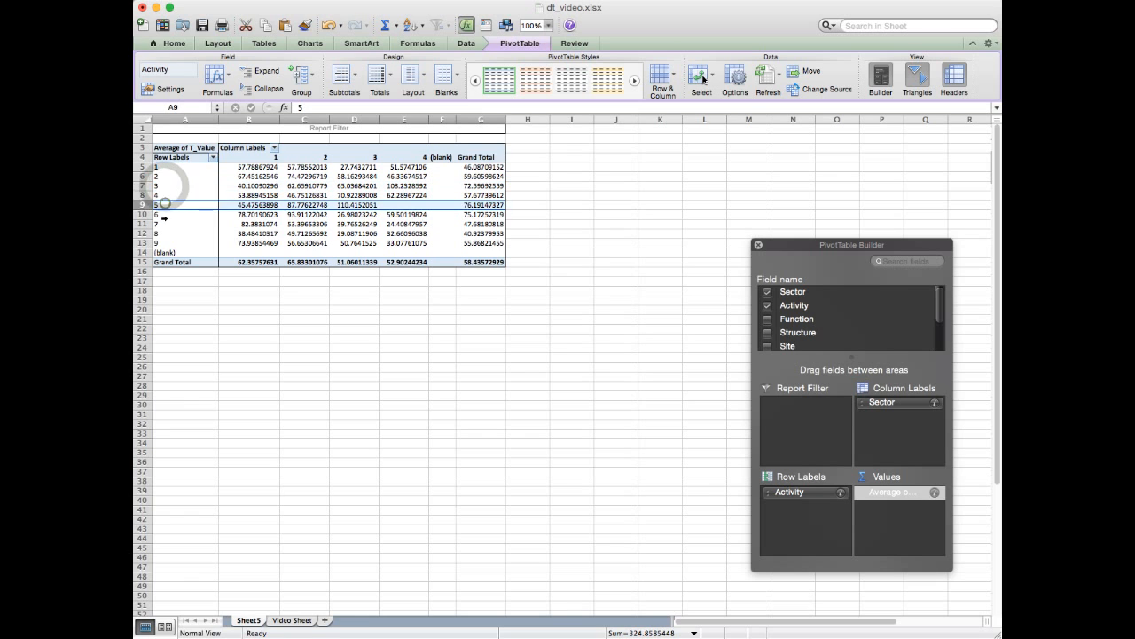
left_click(163, 225)
left_click(161, 242)
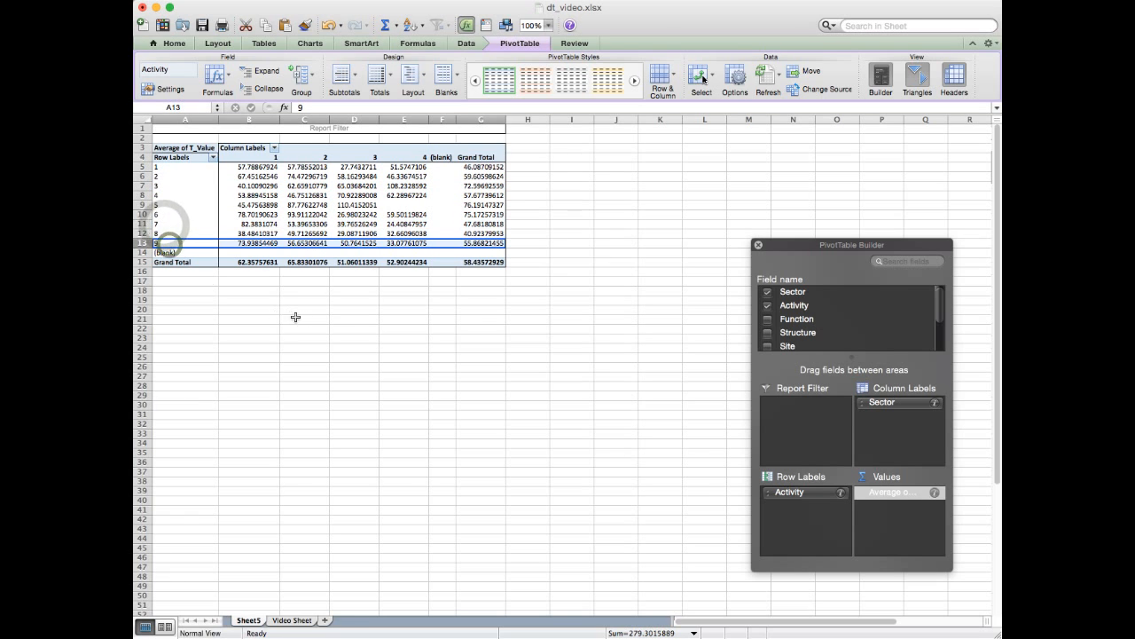
- Examine the average T_Value for Activity 3 in Sector 1, tracing its column heading and row label
left_click(257, 185)
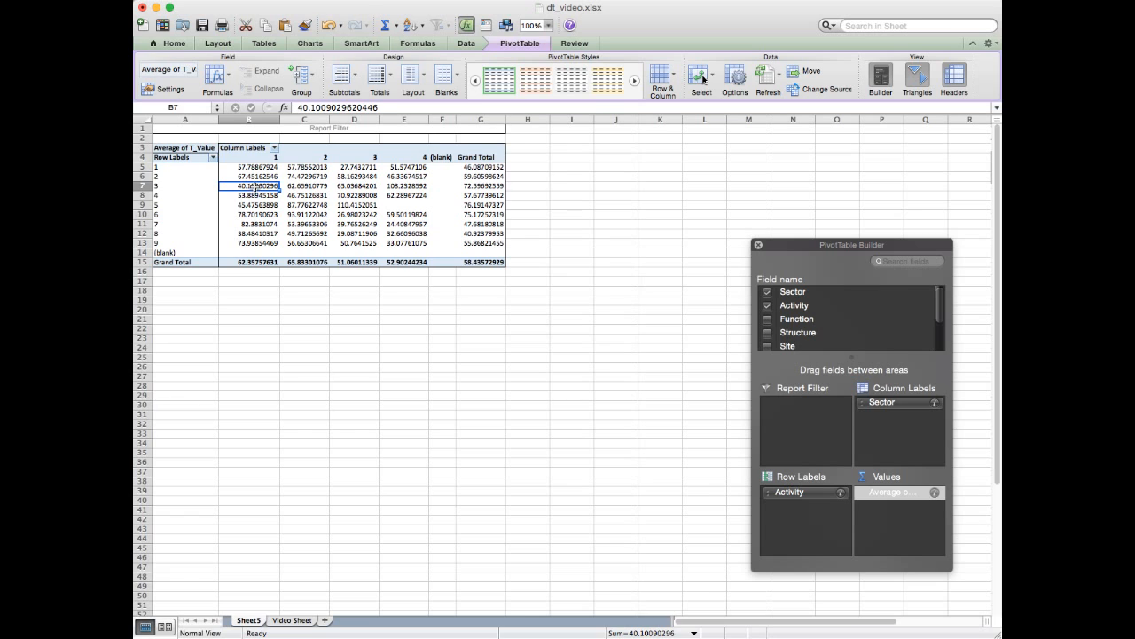
left_click(261, 159)
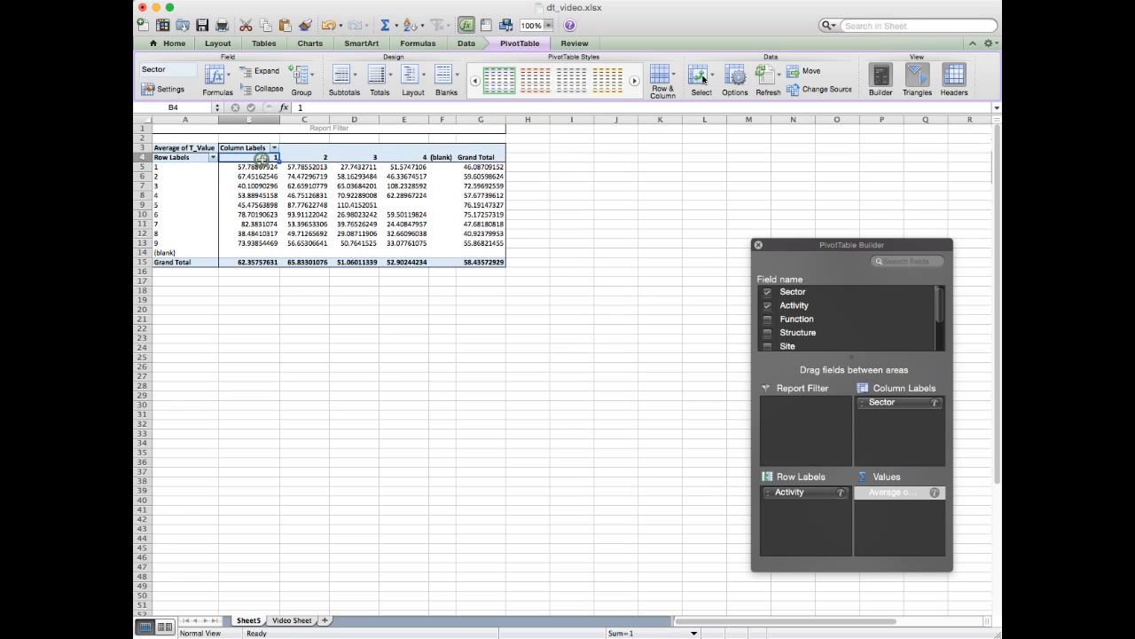
left_click(163, 186)
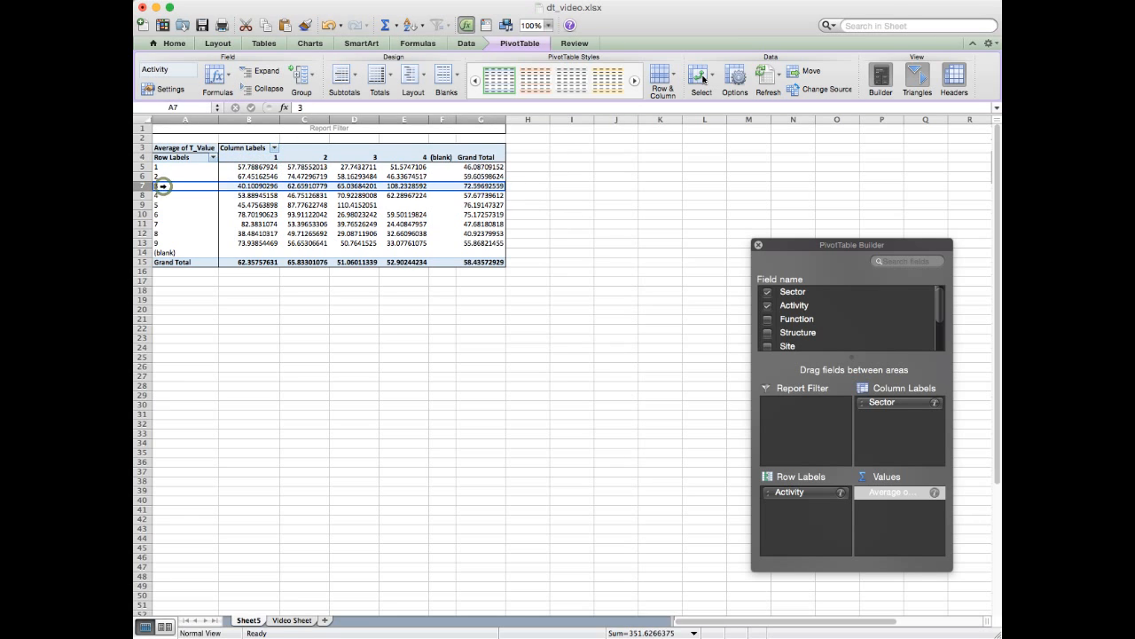
left_click(240, 186)
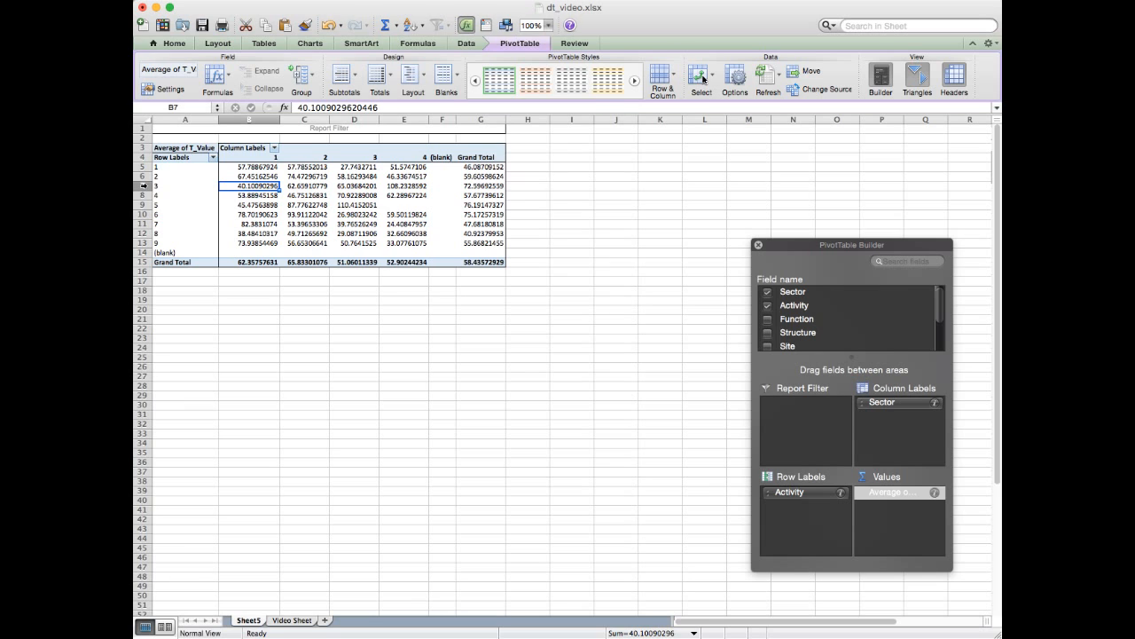
- Compare the average T_Value of Activity 3 across Sectors 1 to 4, especially Sector 1 against Sector 4
left_click(140, 186)
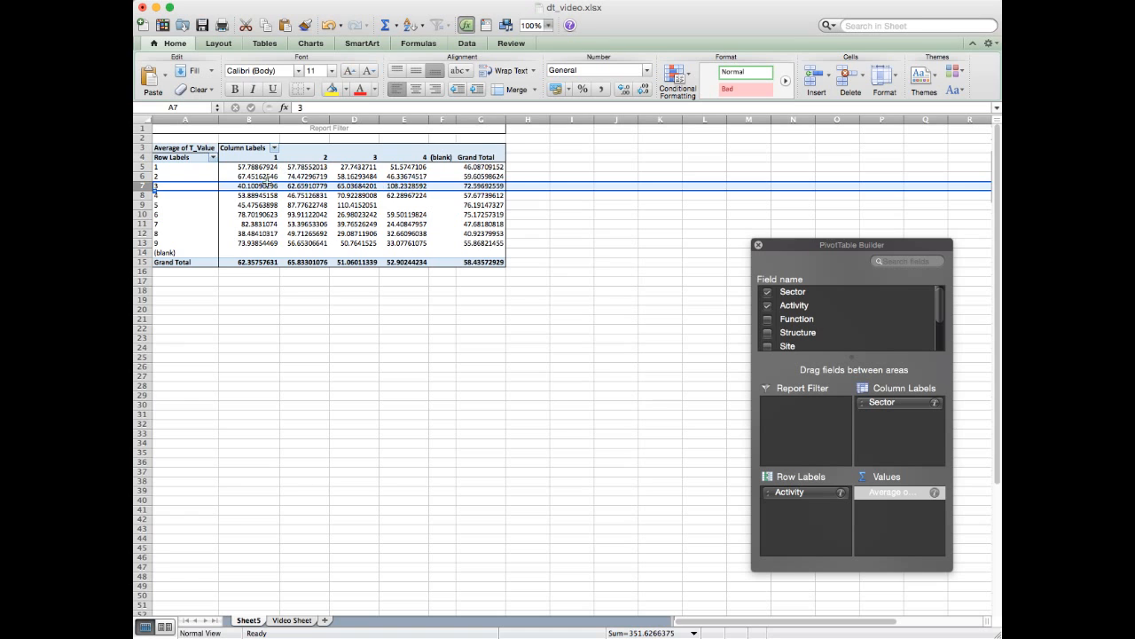
left_click(266, 185)
left_click(305, 185)
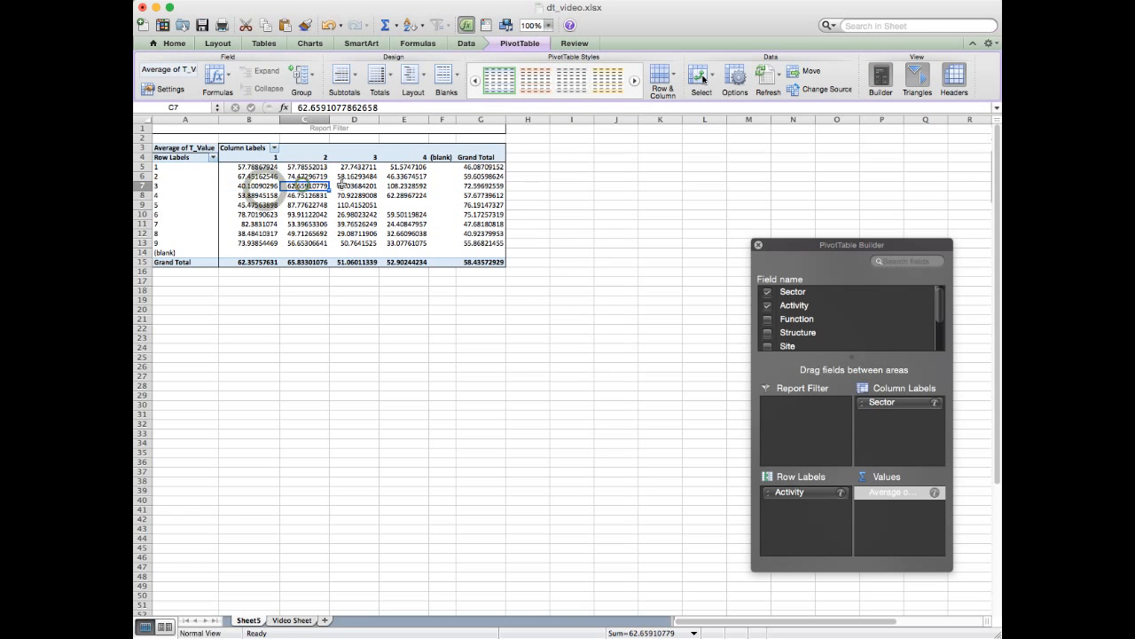
left_click(355, 186)
left_click(404, 185)
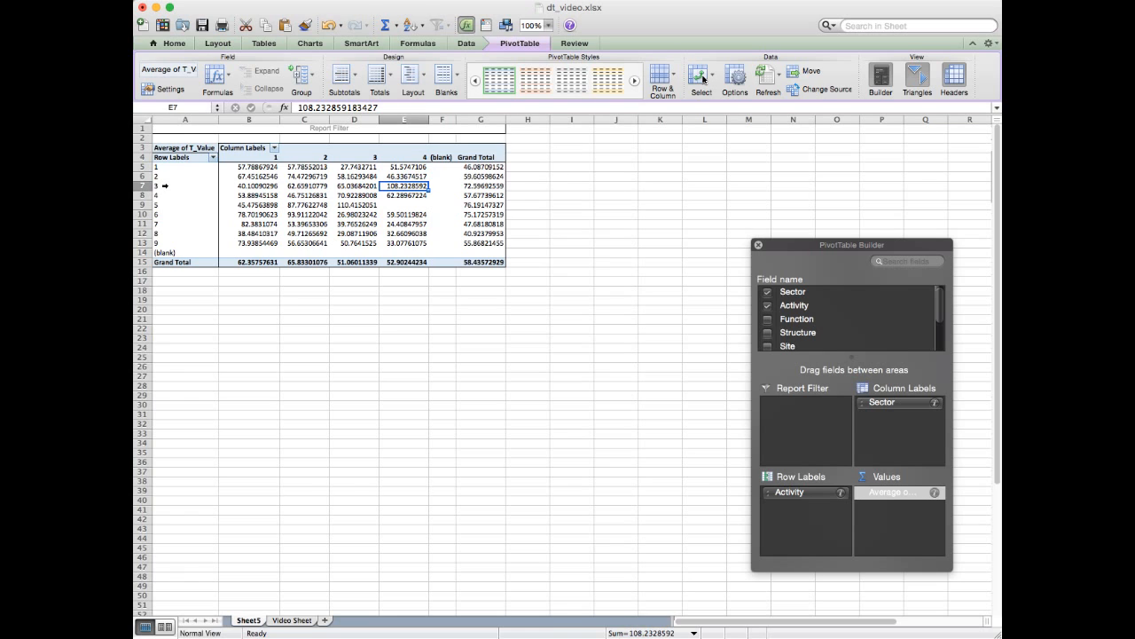
left_click(164, 185)
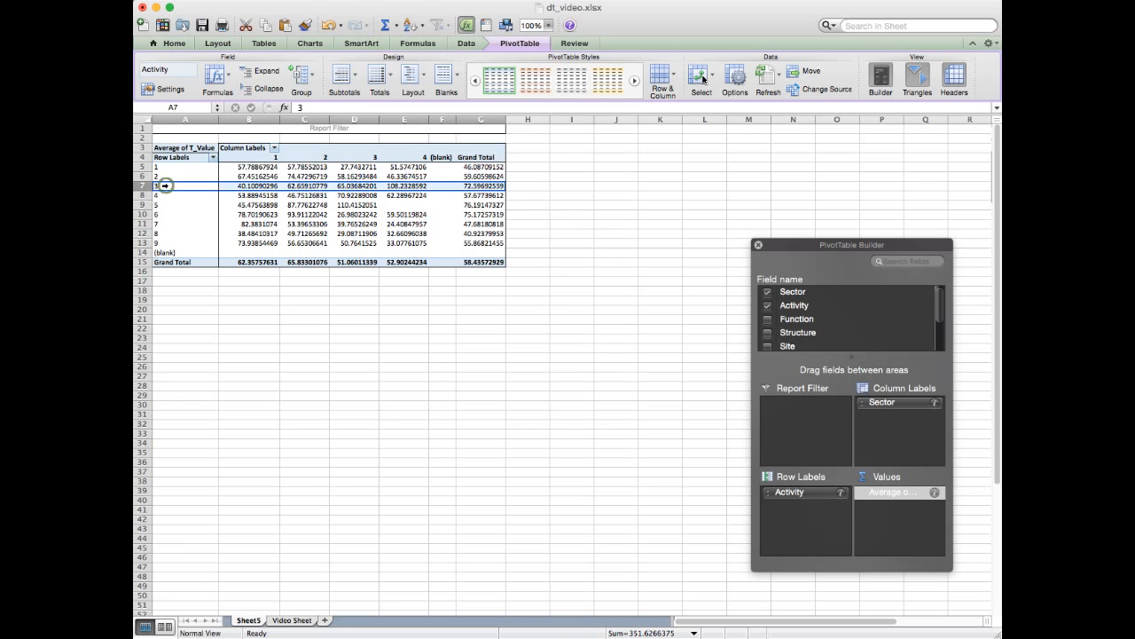
left_click(264, 186)
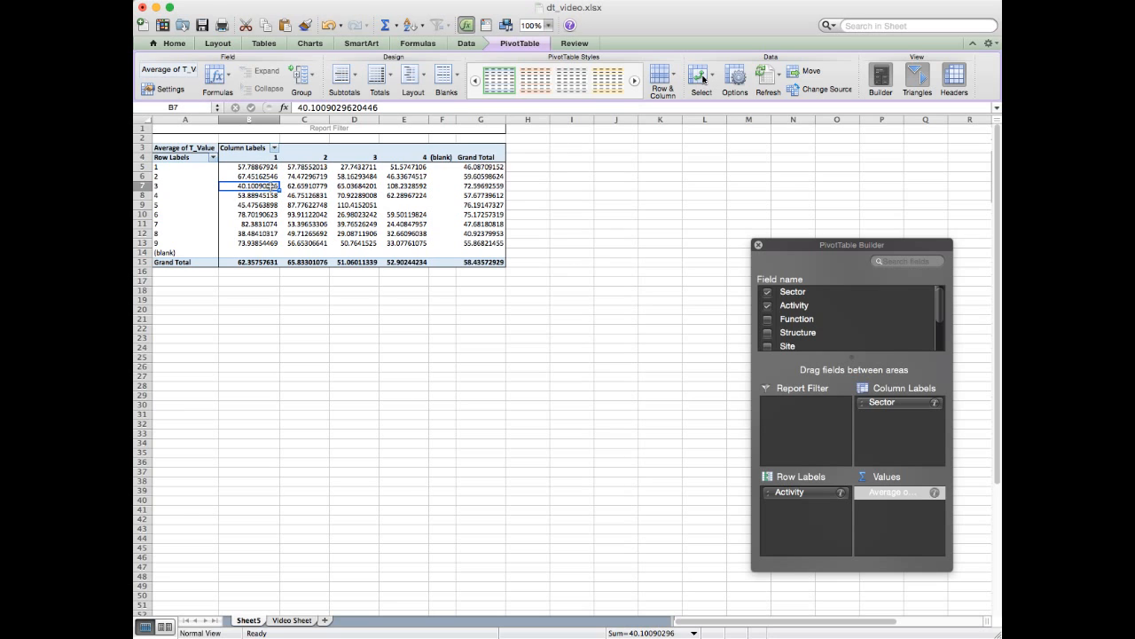
left_click(404, 186)
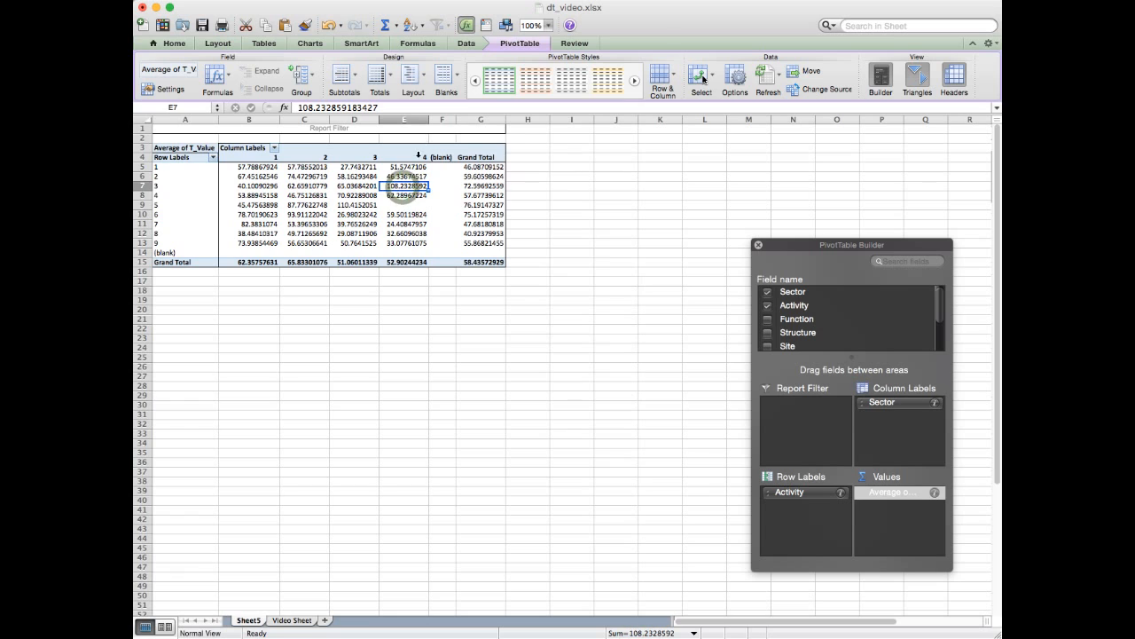
left_click(415, 186)
left_click(169, 182)
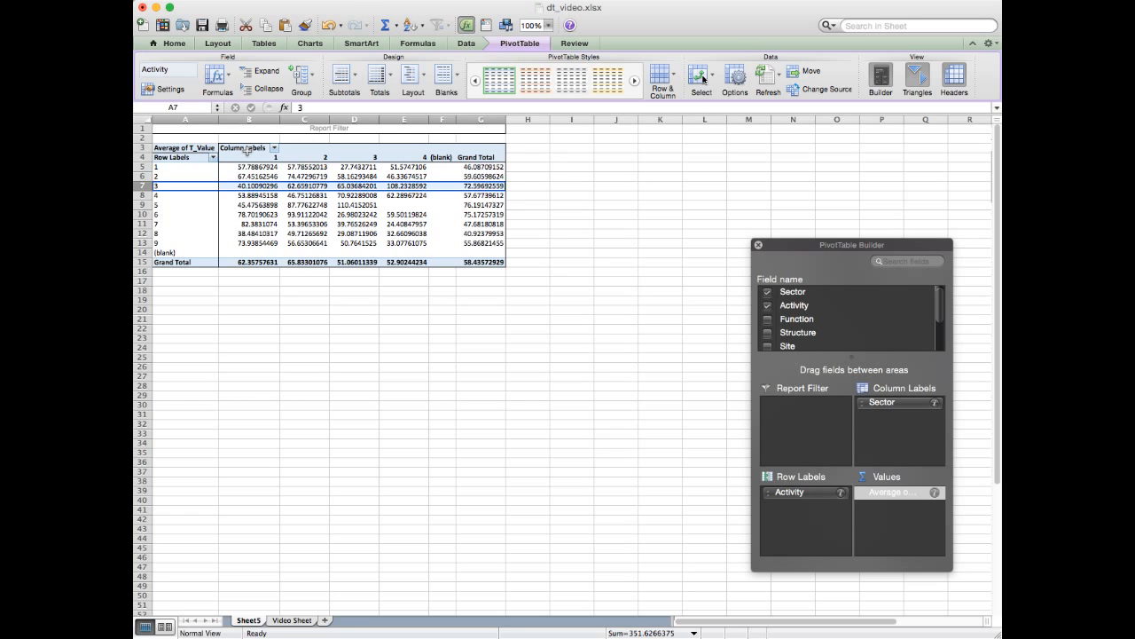
- Examine the Sector 1 column's average T_Value for each Activity from 1 to 9
left_click_drag(264, 157, 268, 246)
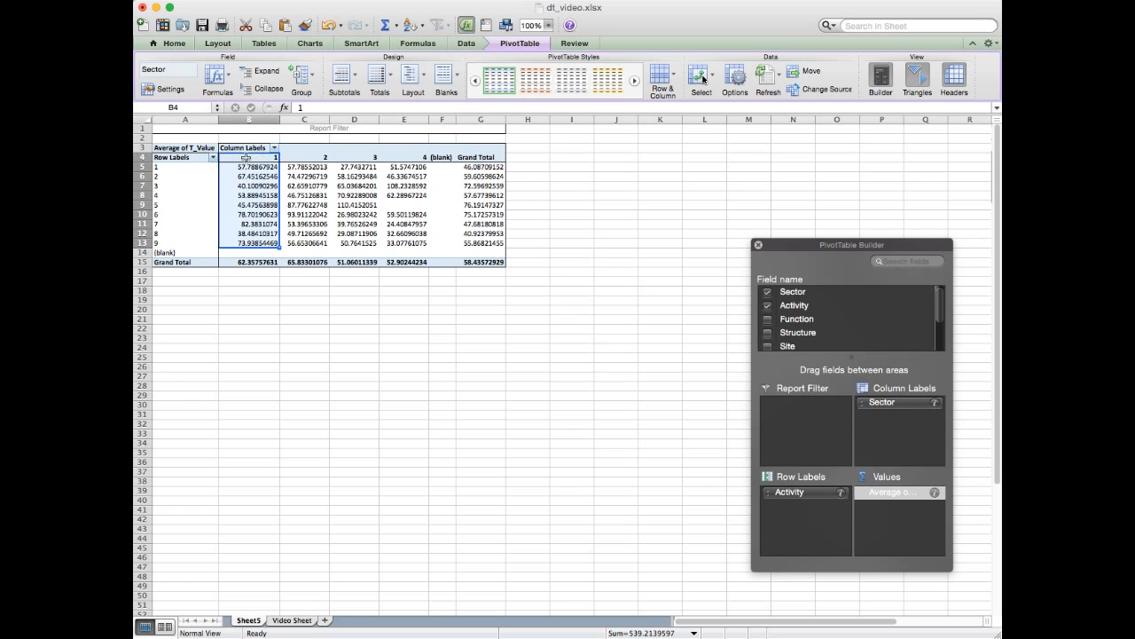
left_click_drag(263, 157, 261, 243)
left_click(251, 167)
left_click(252, 176)
left_click(255, 185)
left_click(256, 195)
left_click(259, 205)
left_click(261, 215)
left_click(262, 224)
left_click(264, 234)
left_click(266, 243)
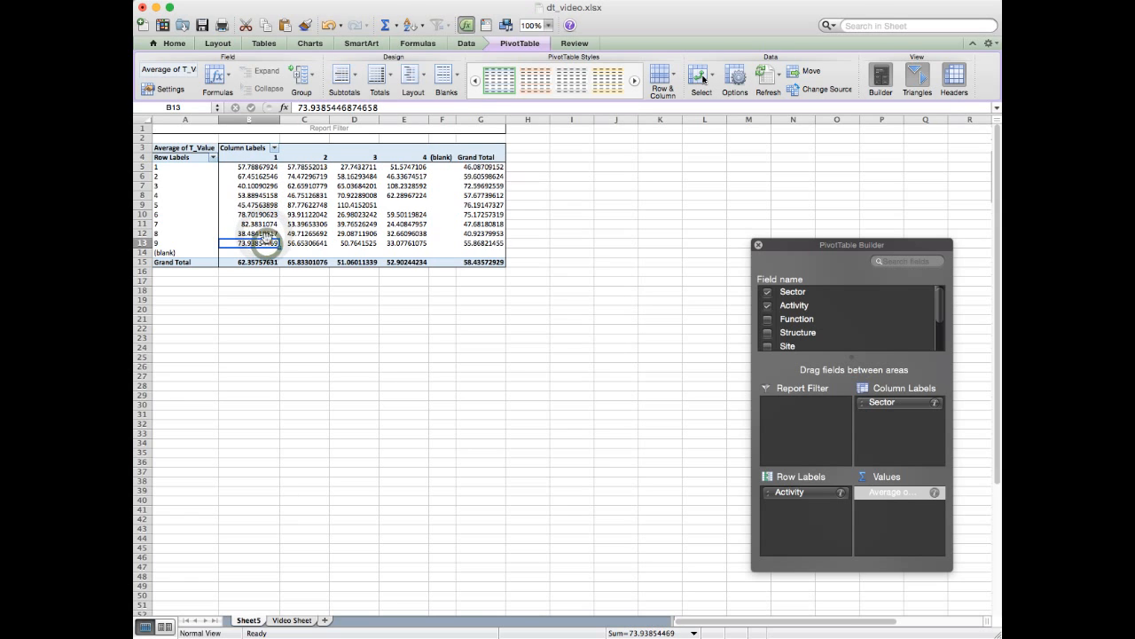
- Compare the Sector 1 average T_Value of Activities 1, 8 and 7, matching each value with its row label
left_click(168, 167)
left_click(248, 168)
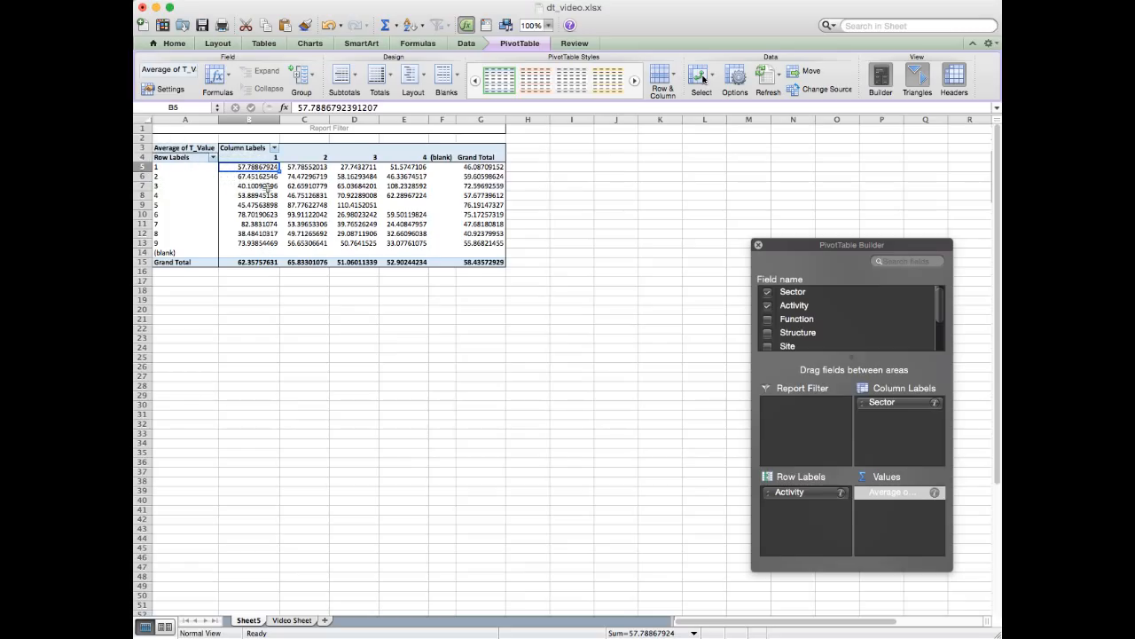
left_click(256, 235)
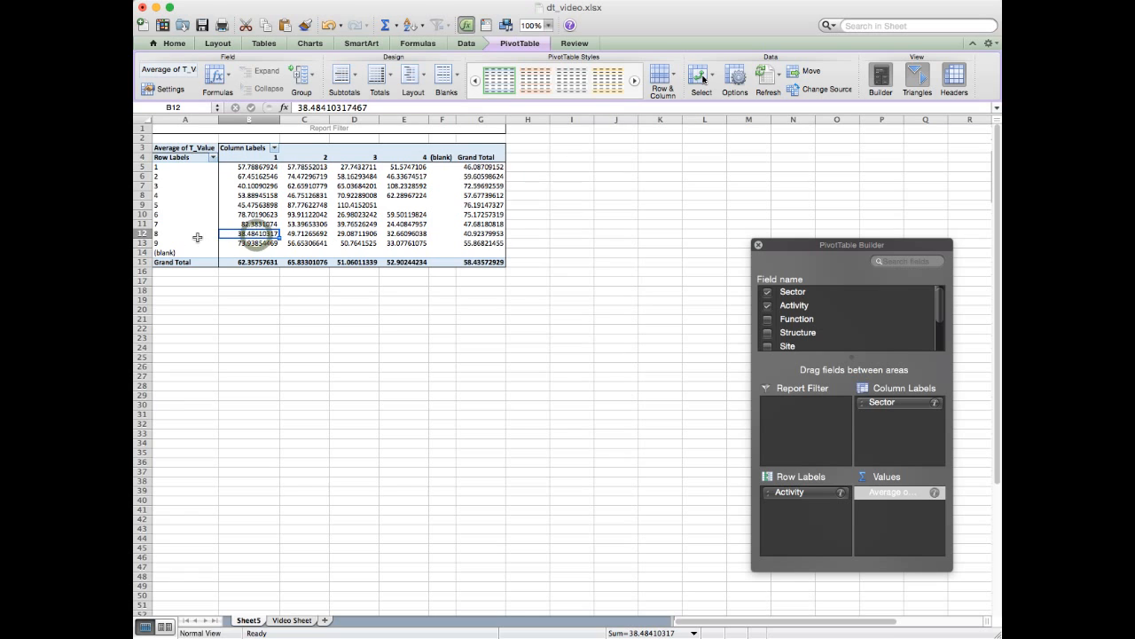
left_click(168, 234)
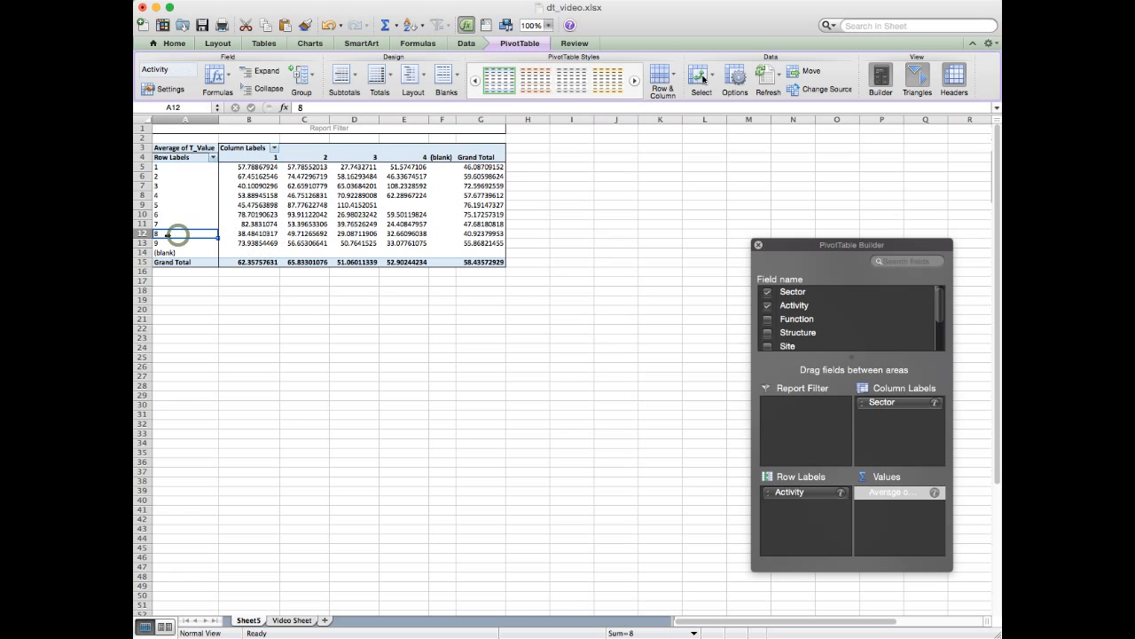
left_click(253, 234)
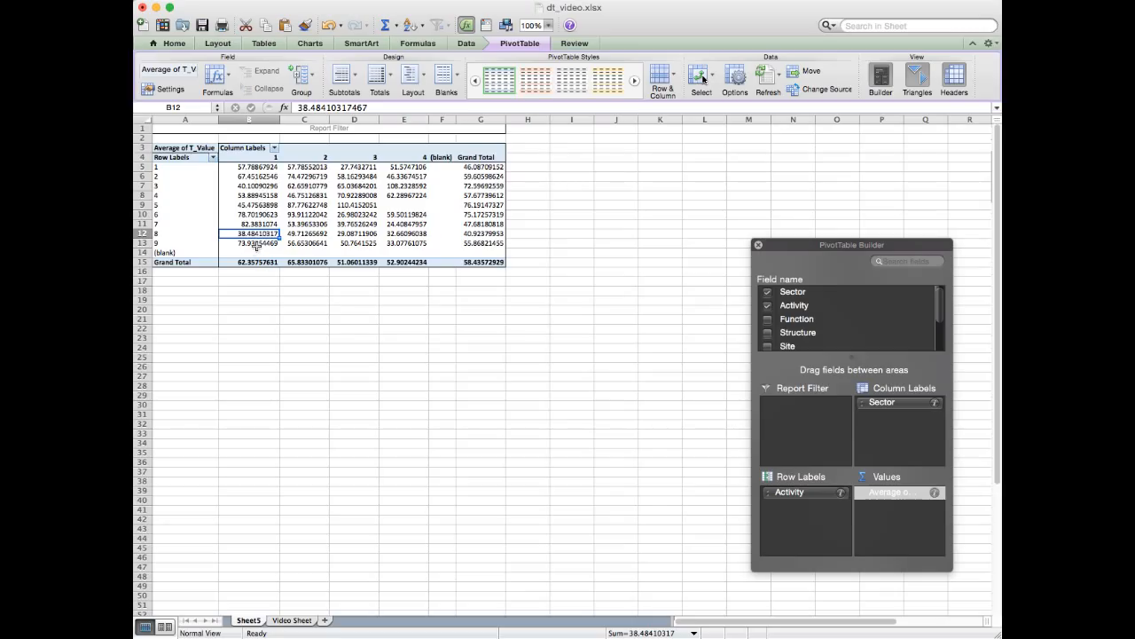
left_click(264, 224)
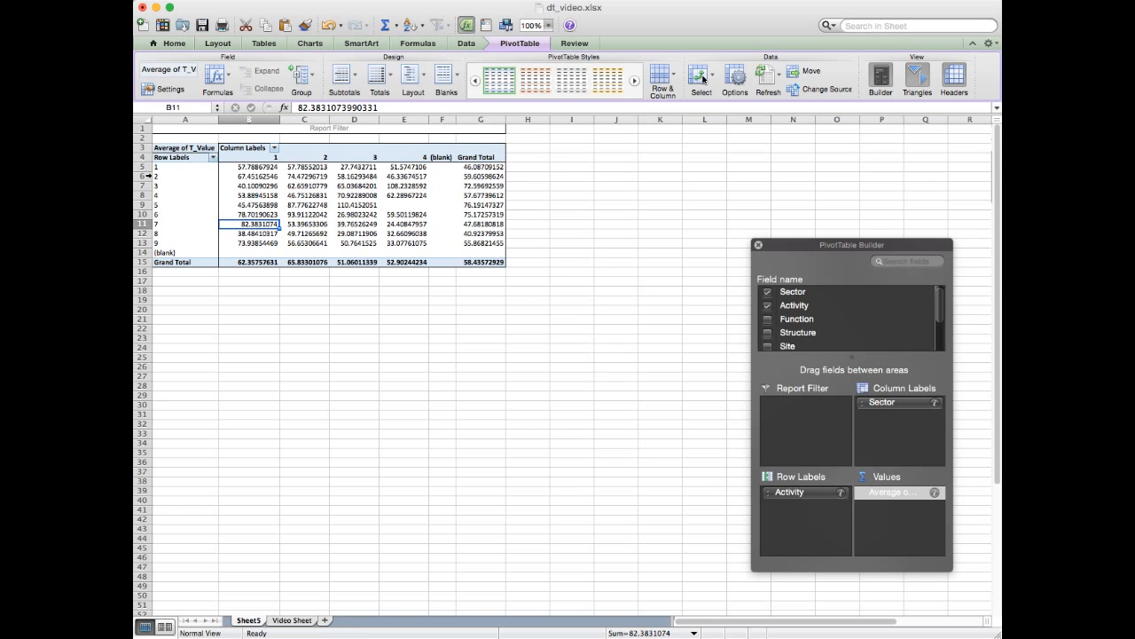
- Examine each Activity row of the averaged PivotTable across all Sectors, from Activity 1 down to Activity 9
left_click(140, 167)
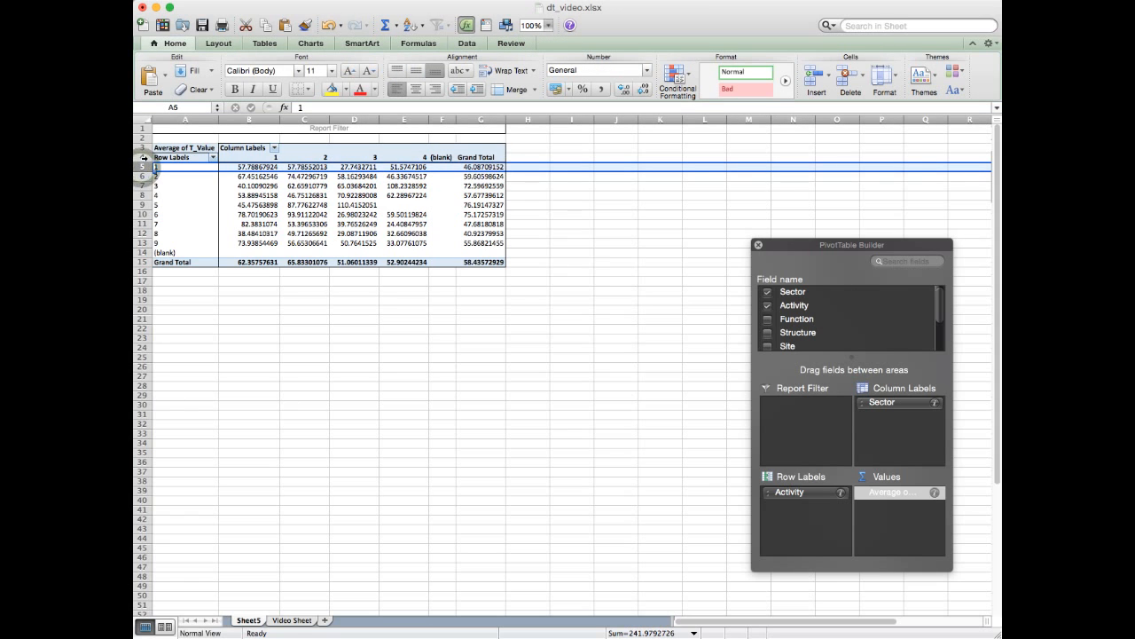
left_click(140, 176)
left_click(140, 186)
left_click(141, 196)
left_click(140, 214)
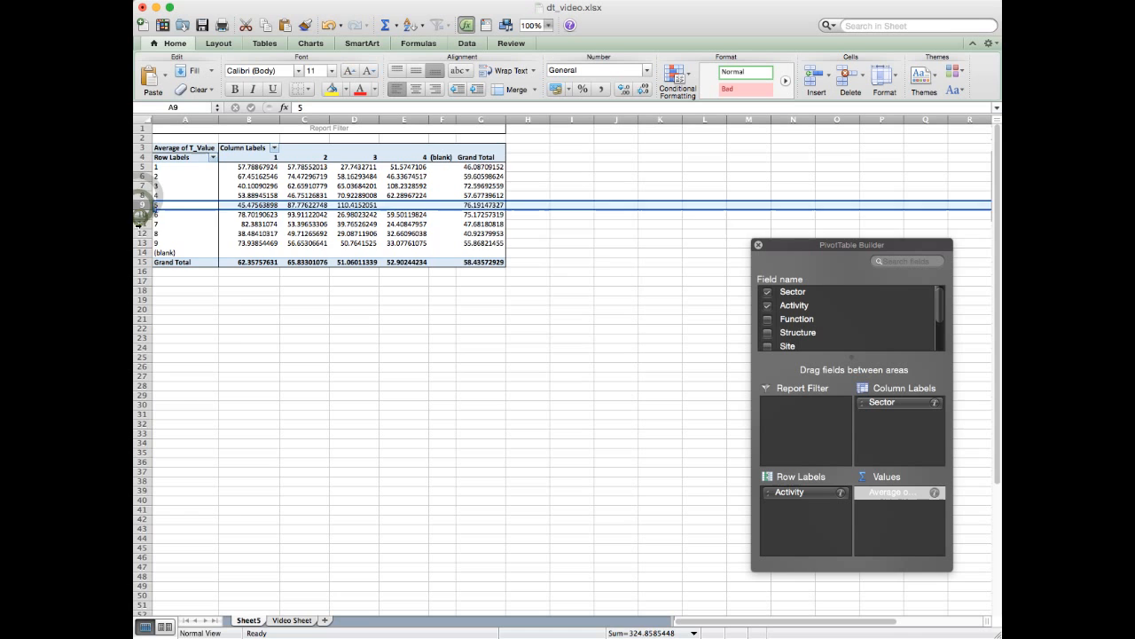
left_click(140, 224)
left_click(140, 233)
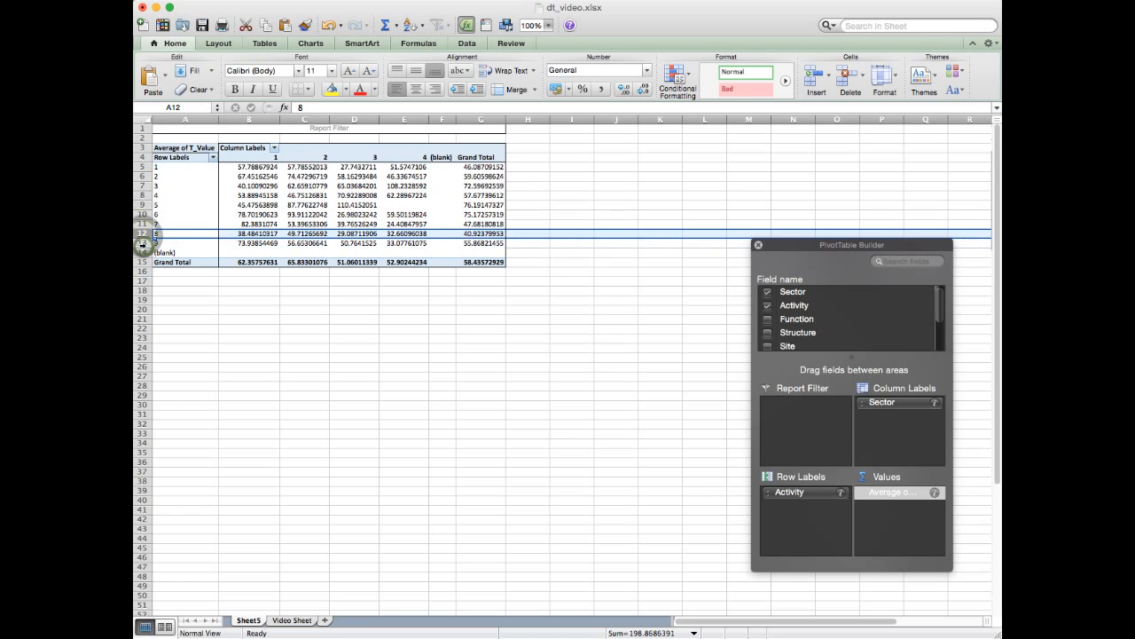
left_click(141, 243)
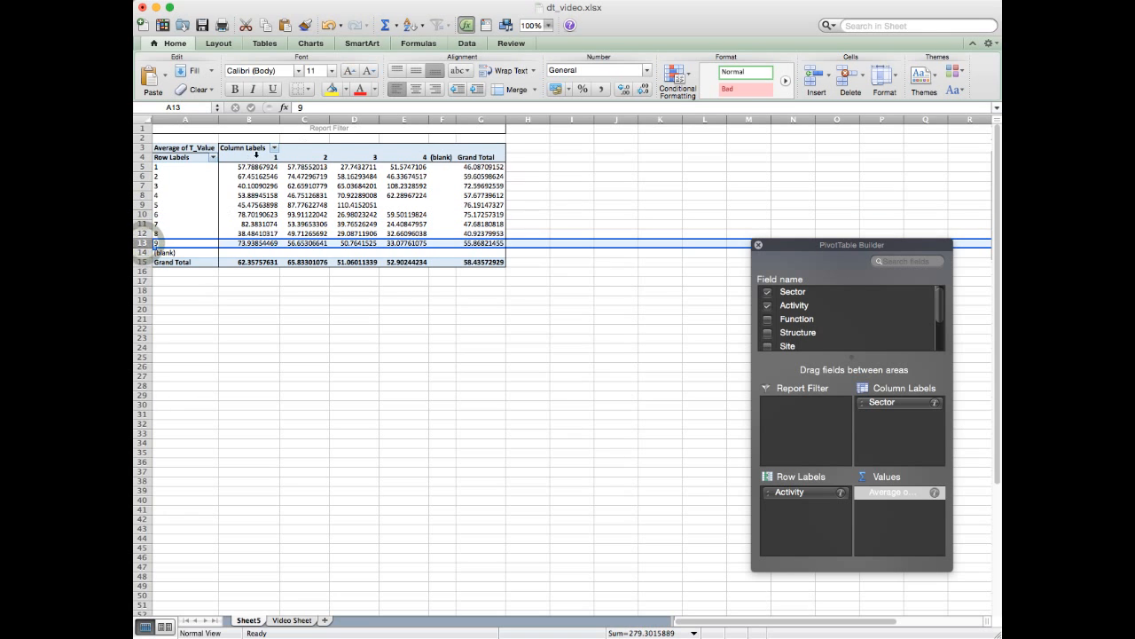
- Examine the PivotTable's Sector columns 1 to 4 and their headings, returning to Sector 1
left_click(260, 153)
left_click(310, 156)
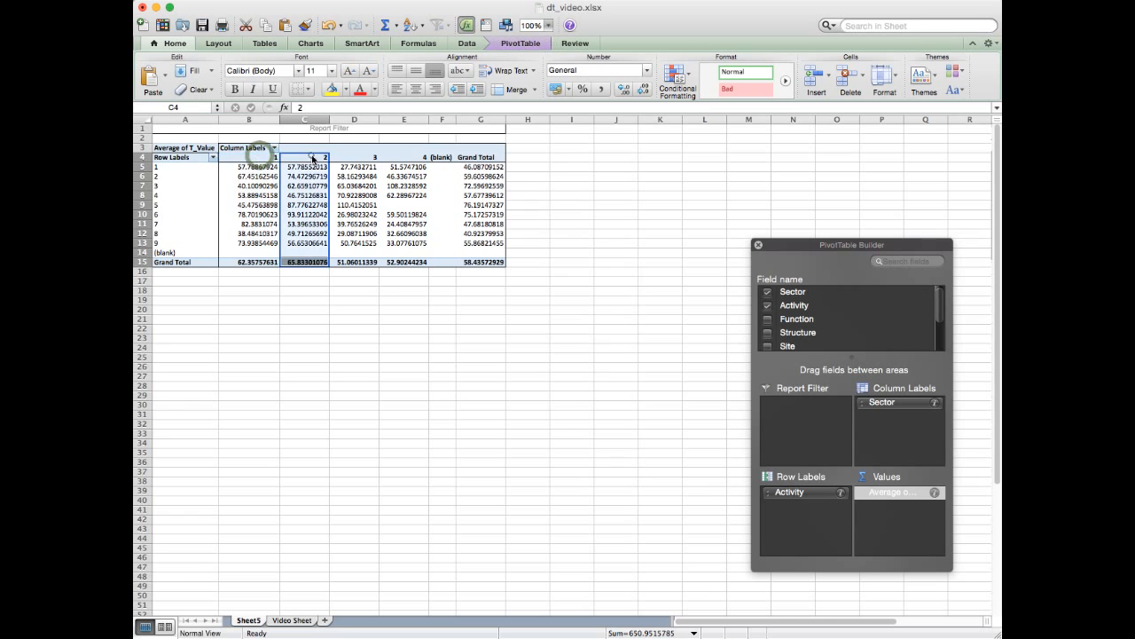
left_click(352, 156)
left_click(399, 156)
left_click(252, 158)
left_click(308, 158)
left_click(337, 158)
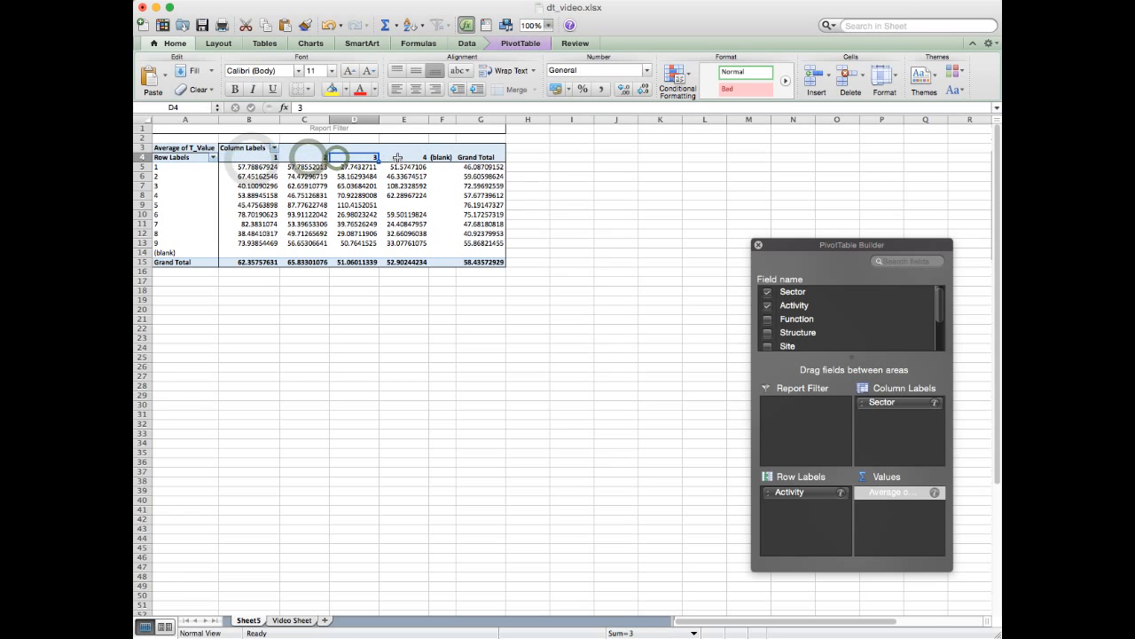
left_click(398, 158)
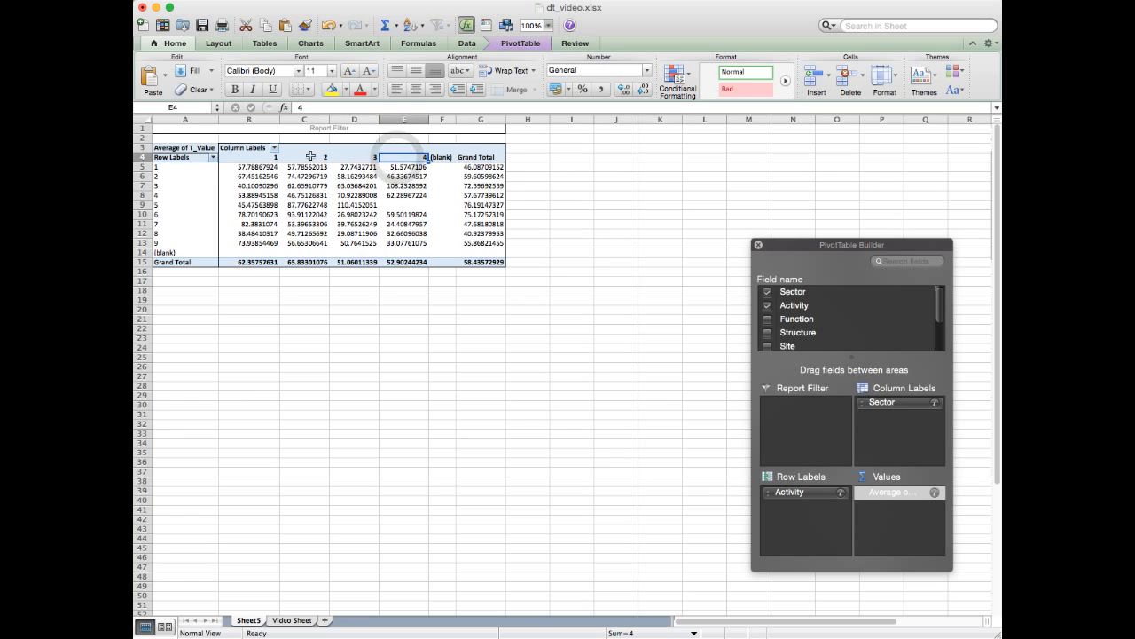
left_click(308, 157)
left_click(261, 157)
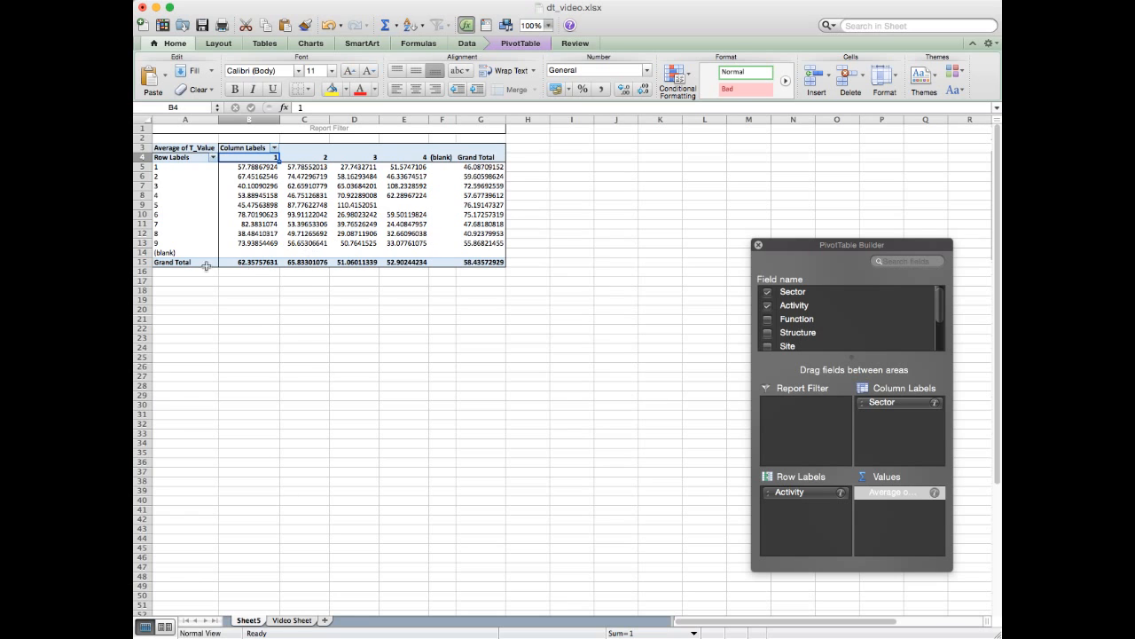
- Examine Sector 1's Grand Total average T_Value, relating it to its column heading and Activities 1 to 9
left_click(245, 263)
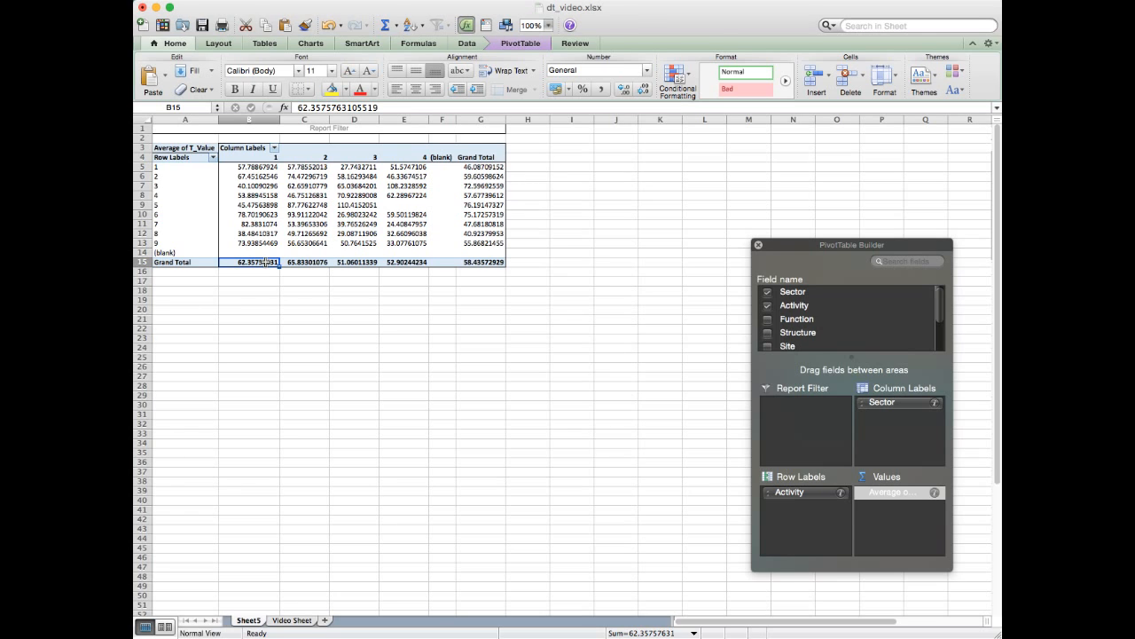
left_click(265, 157)
left_click(255, 263)
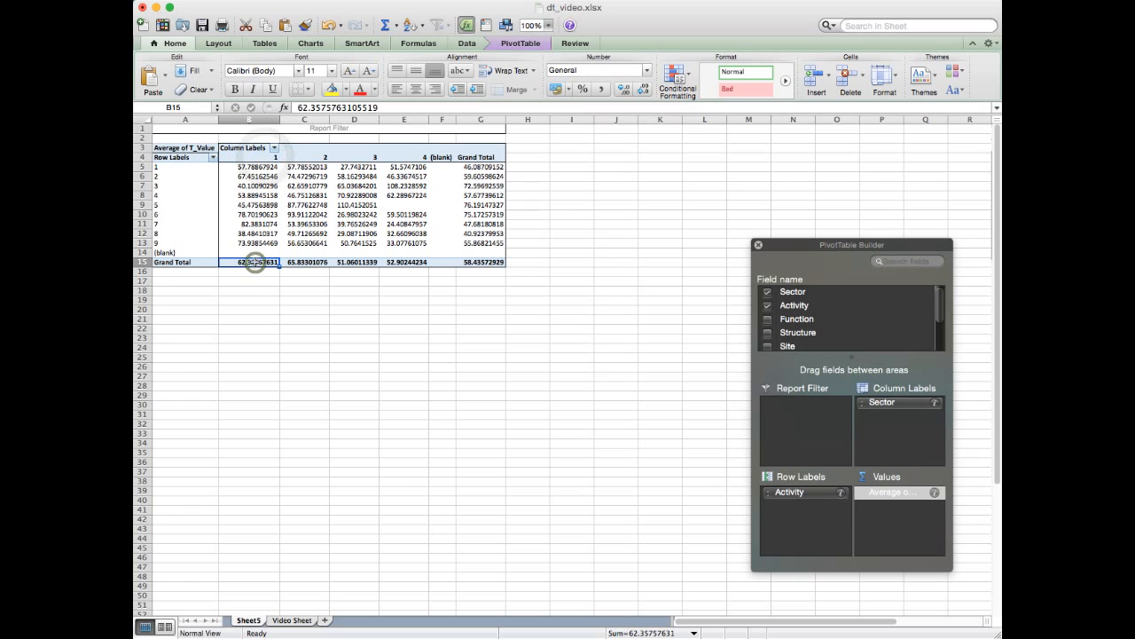
left_click_drag(181, 168, 184, 248)
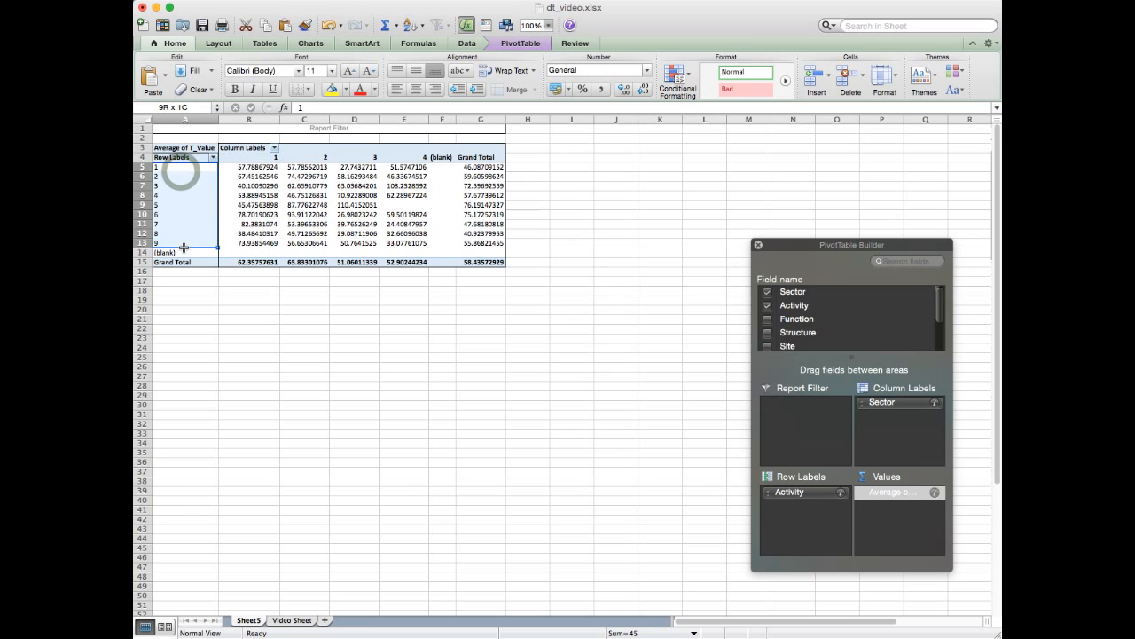
left_click(263, 264)
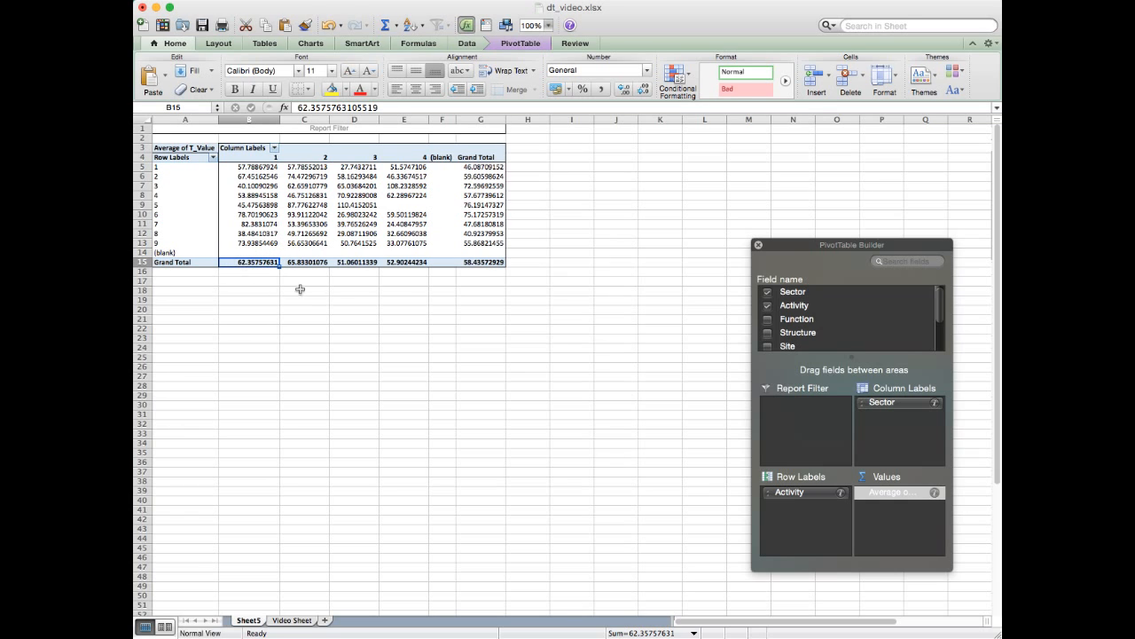
- Examine the Grand Total average T_Value of Sectors 2, 3 and 4, then highlight the totals of all four Sectors
left_click(310, 263)
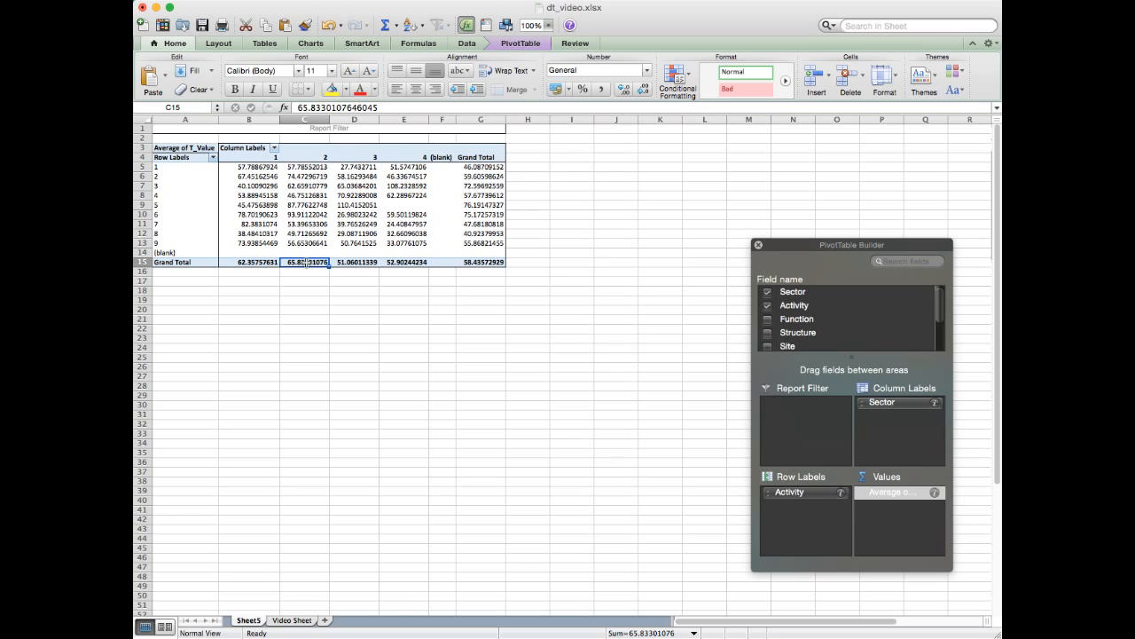
left_click(309, 157)
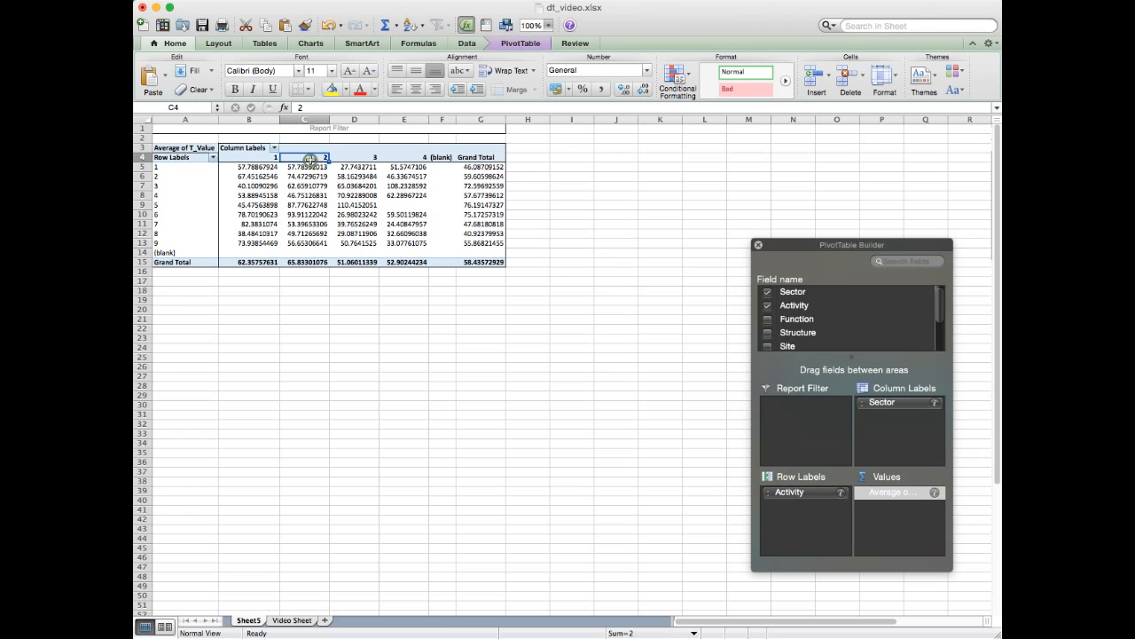
left_click(360, 262)
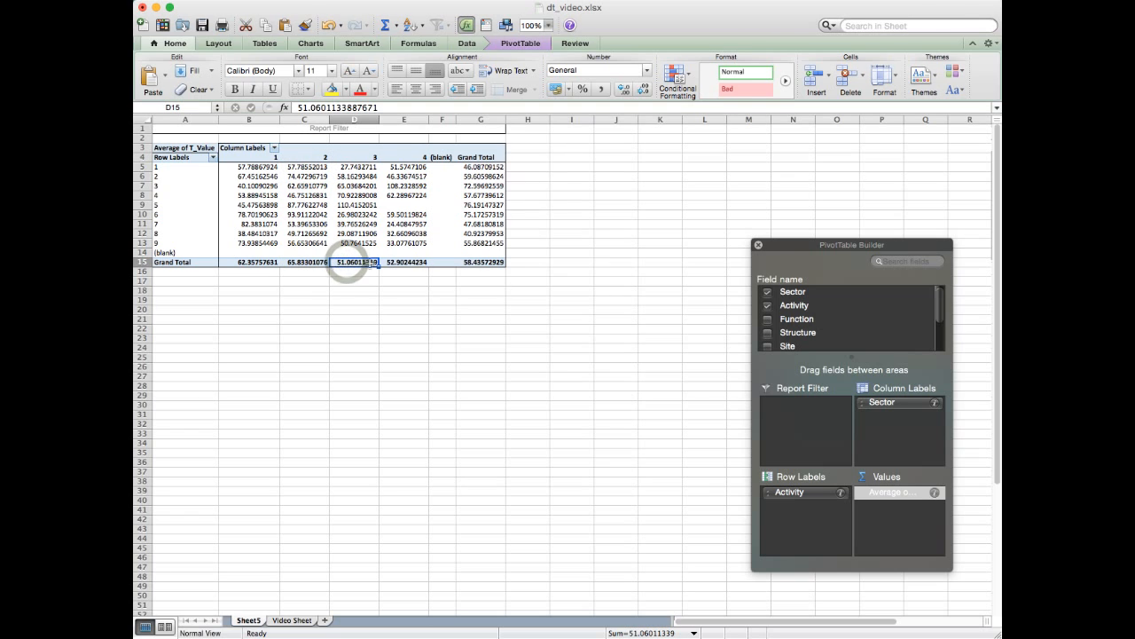
left_click(413, 262)
left_click_drag(249, 262, 412, 261)
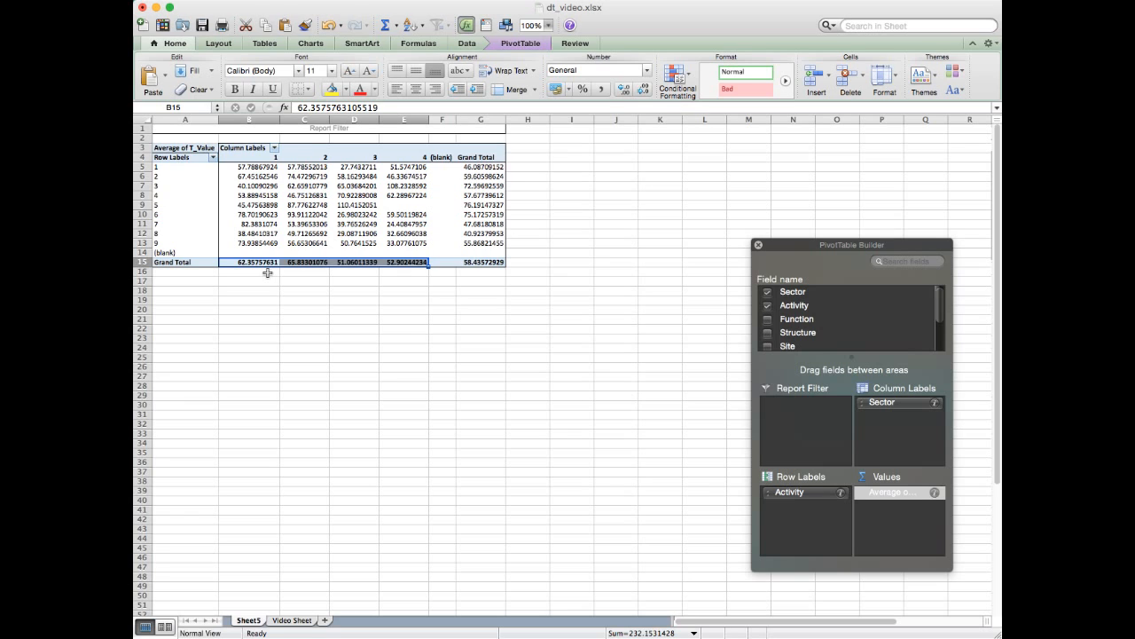
- Compare the Grand Total row's average T_Value between Sectors 1, 2, 3 and 4, one cell at a time
left_click(400, 262)
left_click(357, 263)
left_click(306, 263)
left_click(260, 263)
left_click(300, 263)
left_click(357, 264)
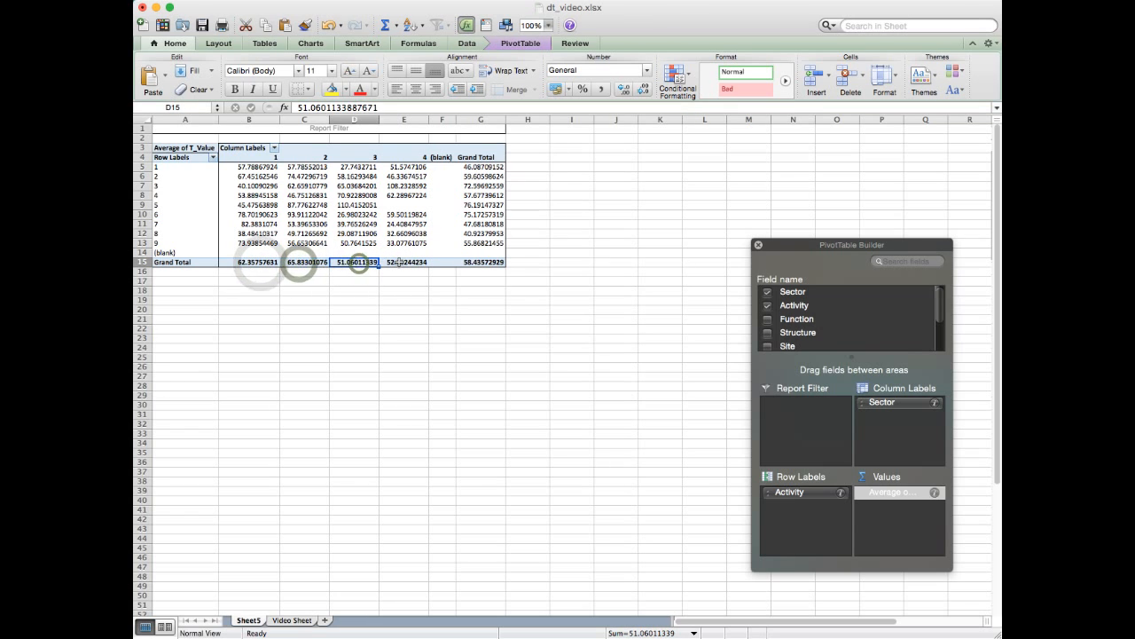
left_click(399, 264)
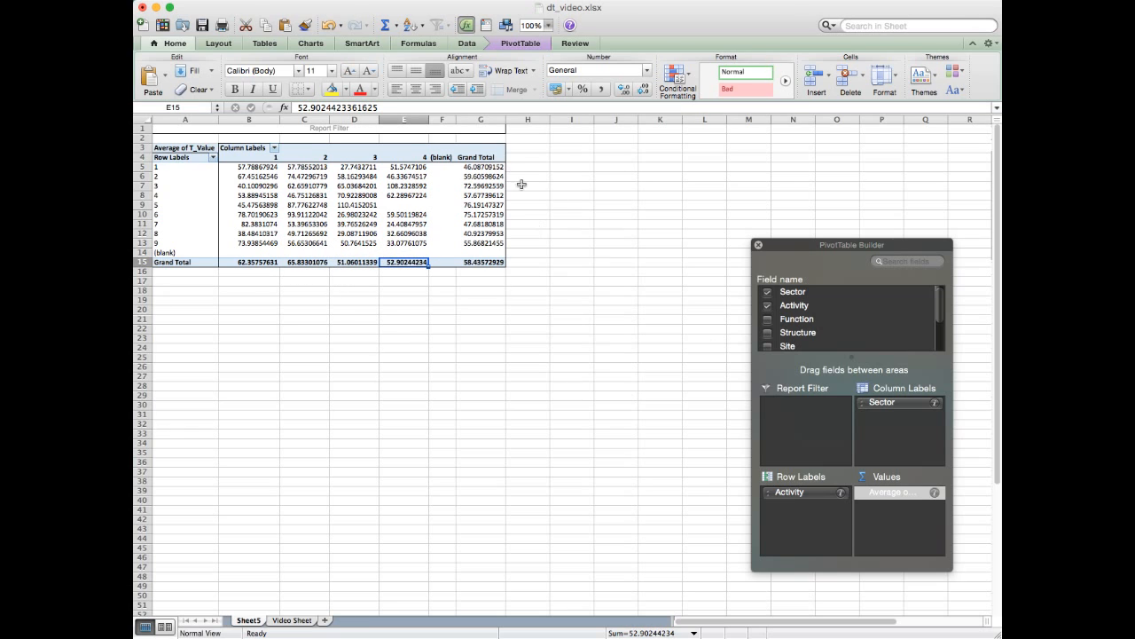
- Examine the Grand Total column's heading and its average T_Value cells for Activities 1 to 9
left_click_drag(487, 168, 494, 238)
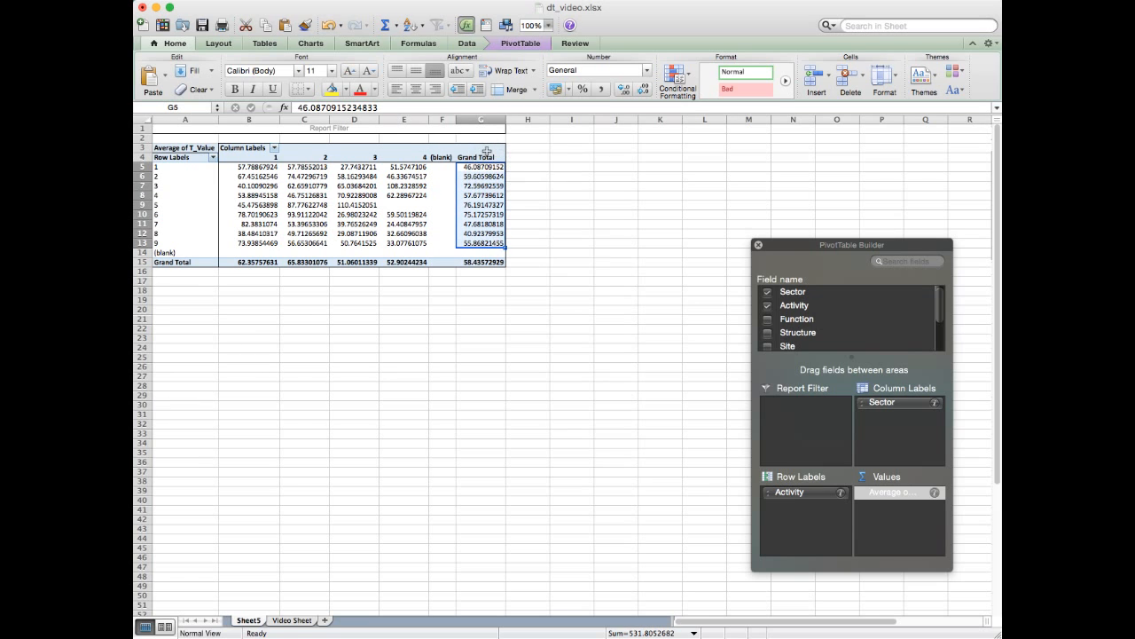
left_click(486, 157)
left_click_drag(487, 167, 489, 240)
- Trace the Activity row labels from 1 to 6 and their rows through to the Grand Total column
left_click(175, 164)
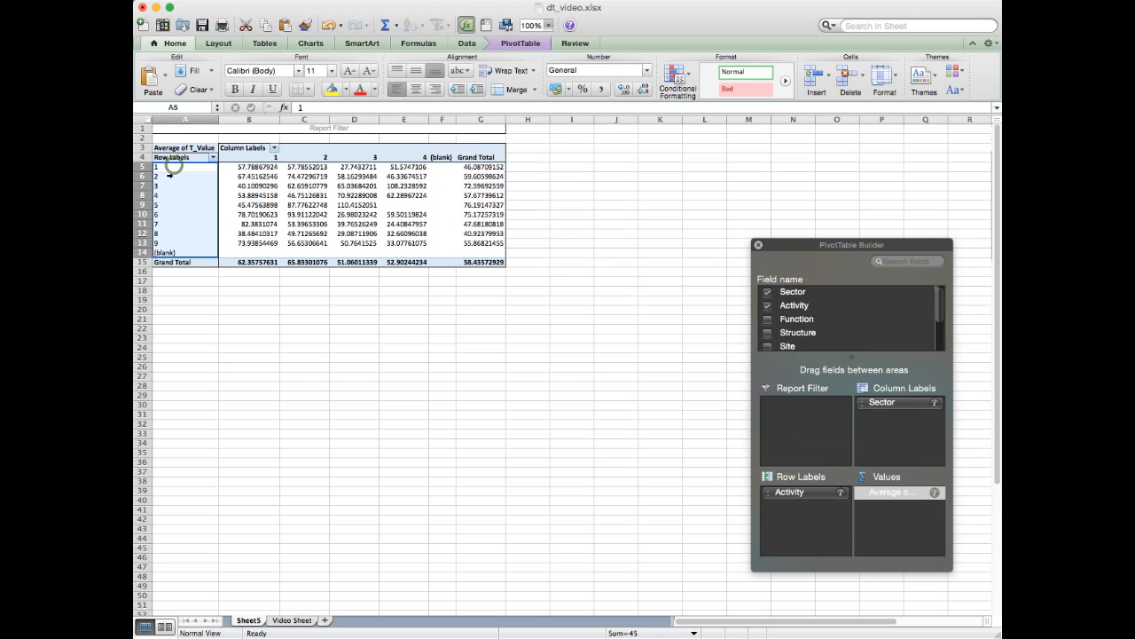
left_click(175, 166)
left_click(172, 174)
left_click(169, 184)
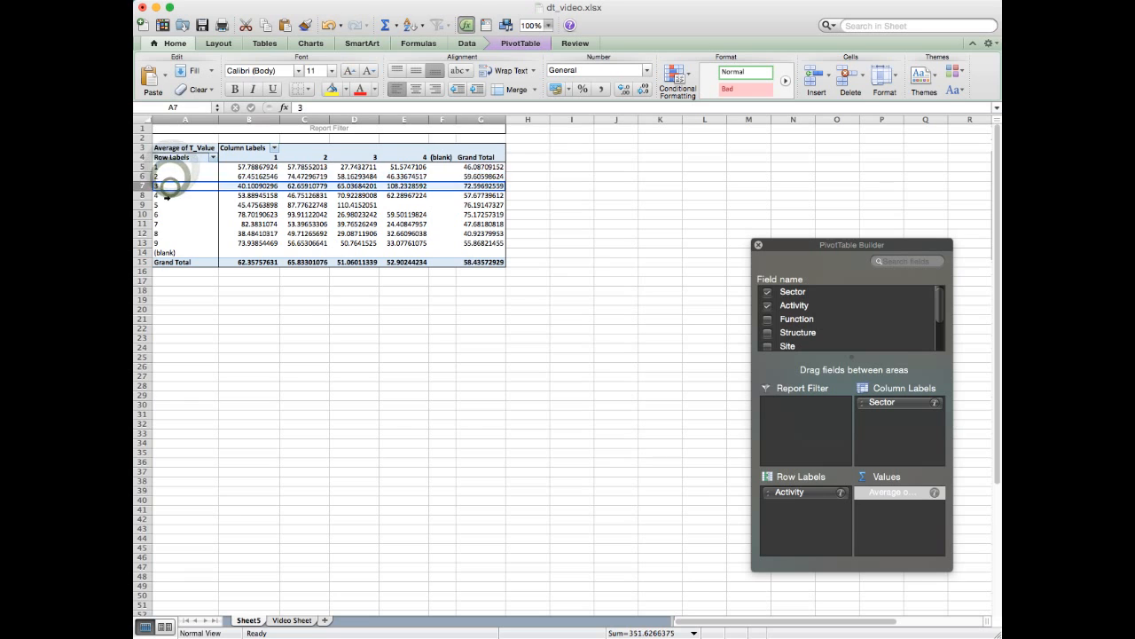
left_click(168, 196)
left_click(168, 204)
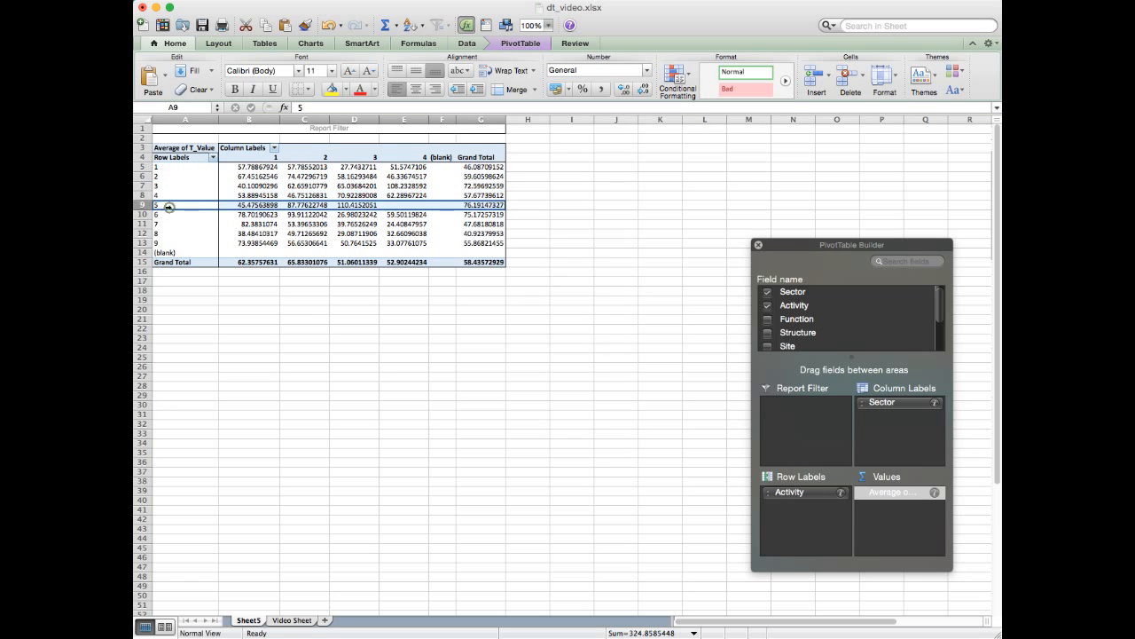
left_click(168, 215)
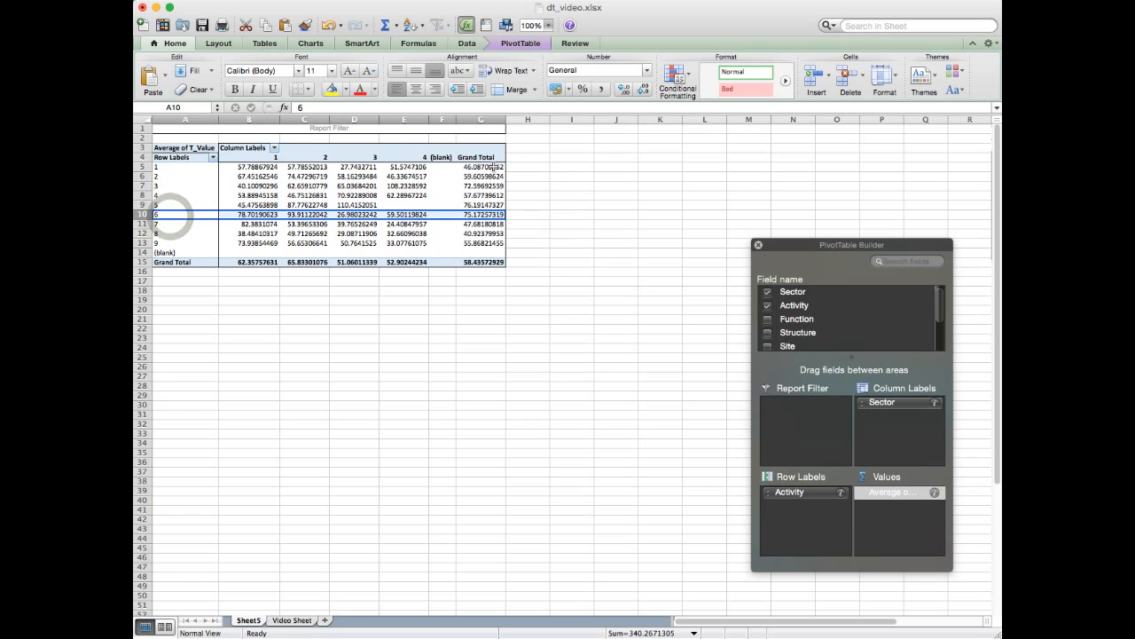
- Examine the Grand Total average T_Value of Activity 1 and Activity 2, matching each with its row
left_click(483, 157)
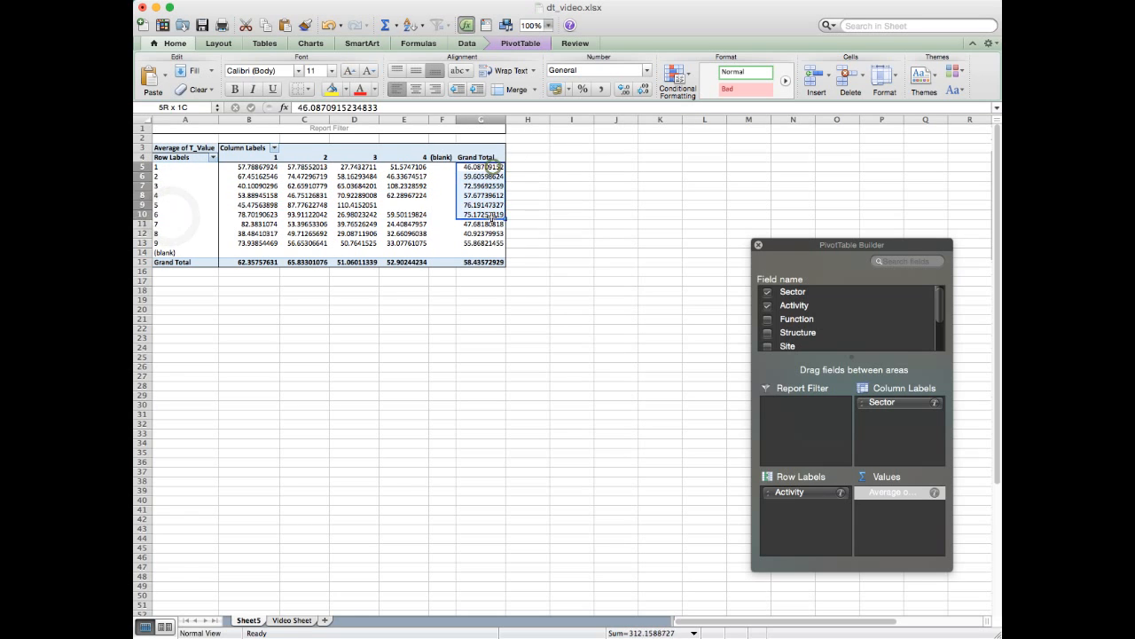
left_click(483, 166)
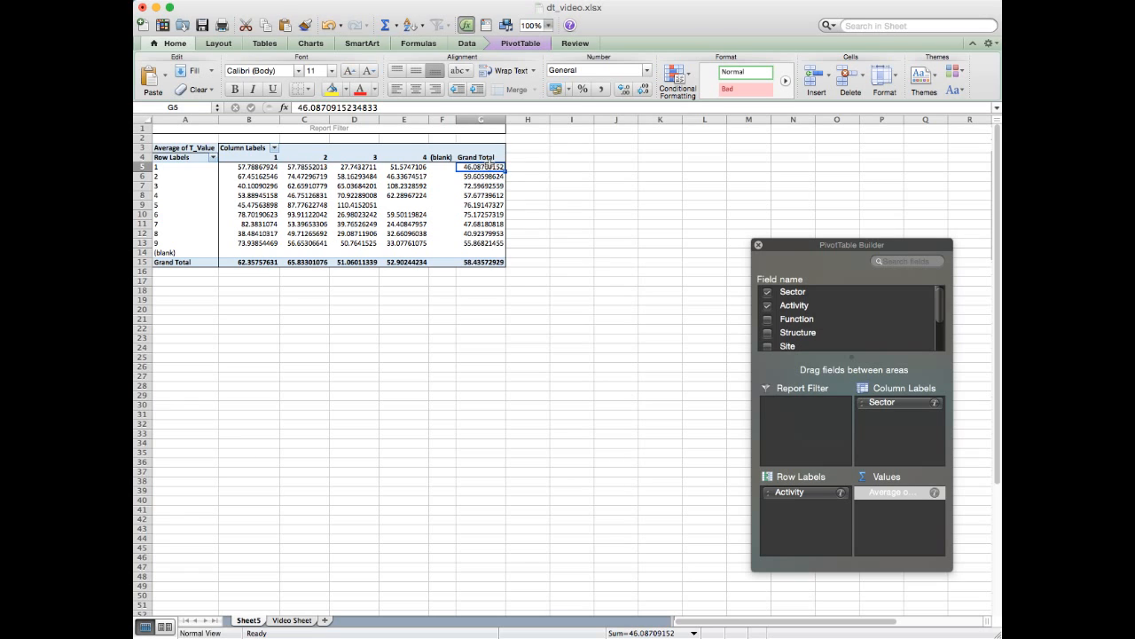
left_click(164, 167)
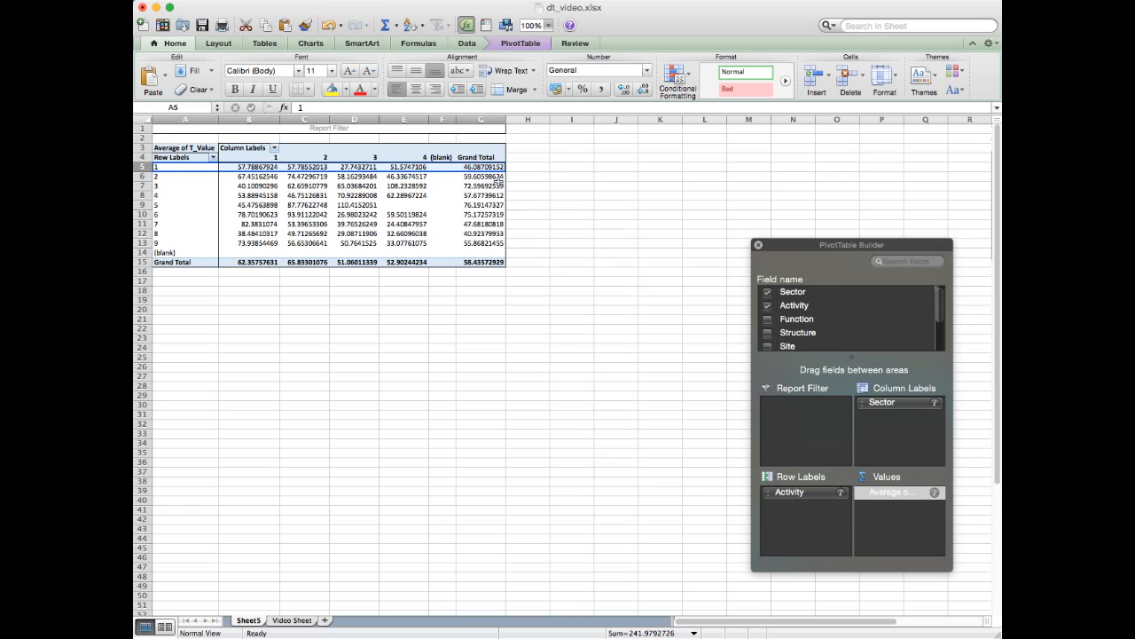
left_click(490, 176)
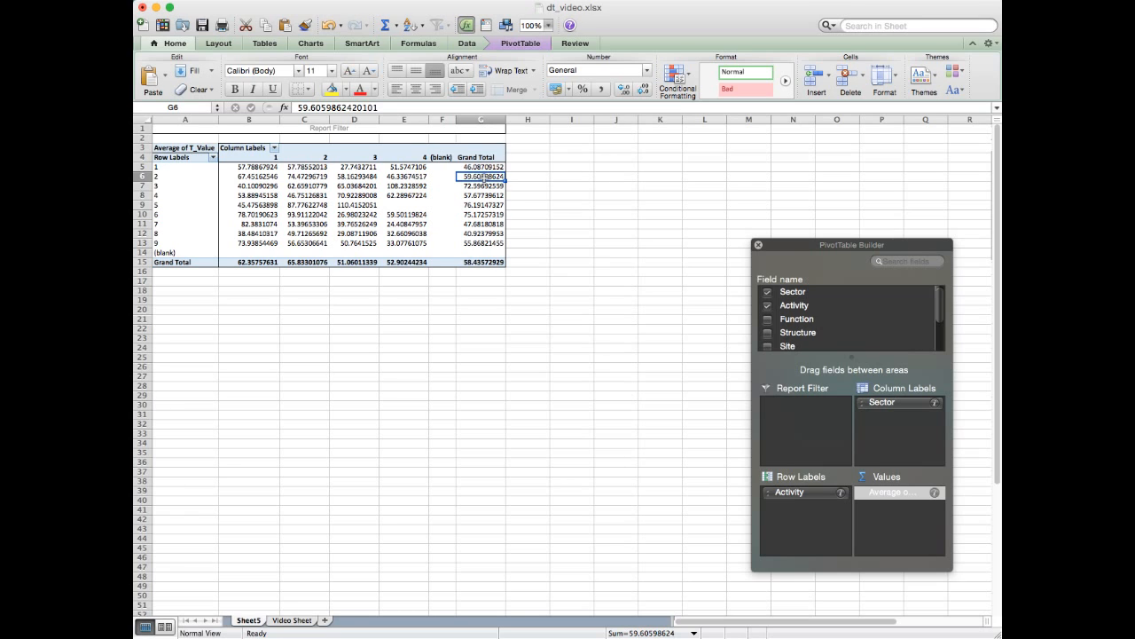
left_click(144, 177)
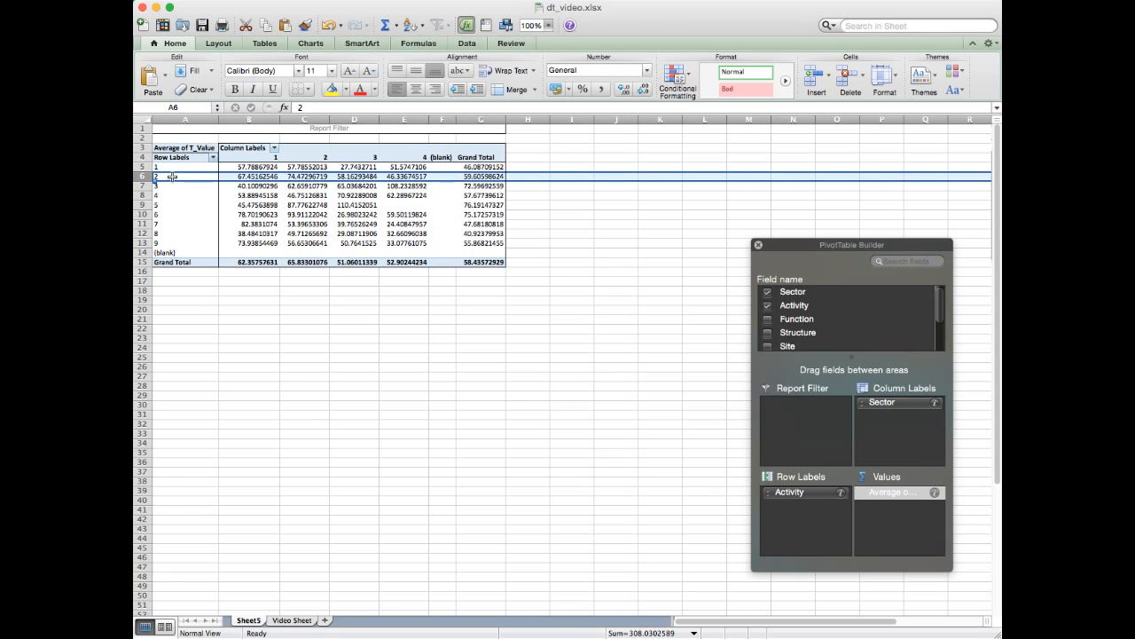
- Compare the Grand Total averages across Activities 1 to 9, checking Activity 1 and Activity 6 individually
left_click_drag(481, 168, 482, 243)
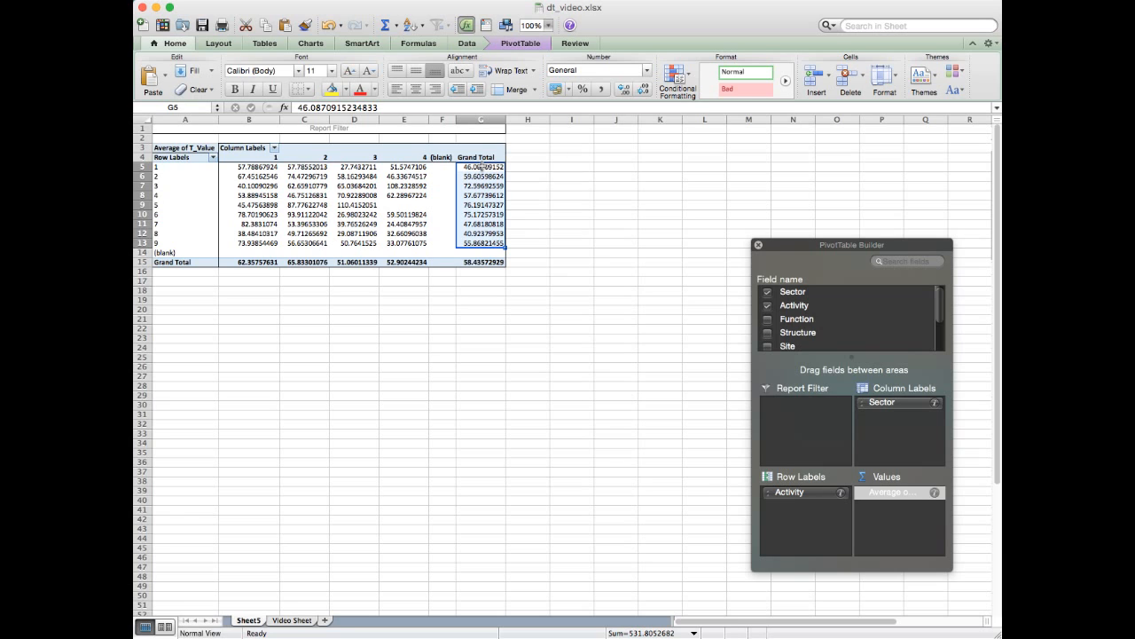
left_click(186, 168)
left_click(490, 169)
left_click_drag(488, 168, 488, 242)
left_click(488, 214)
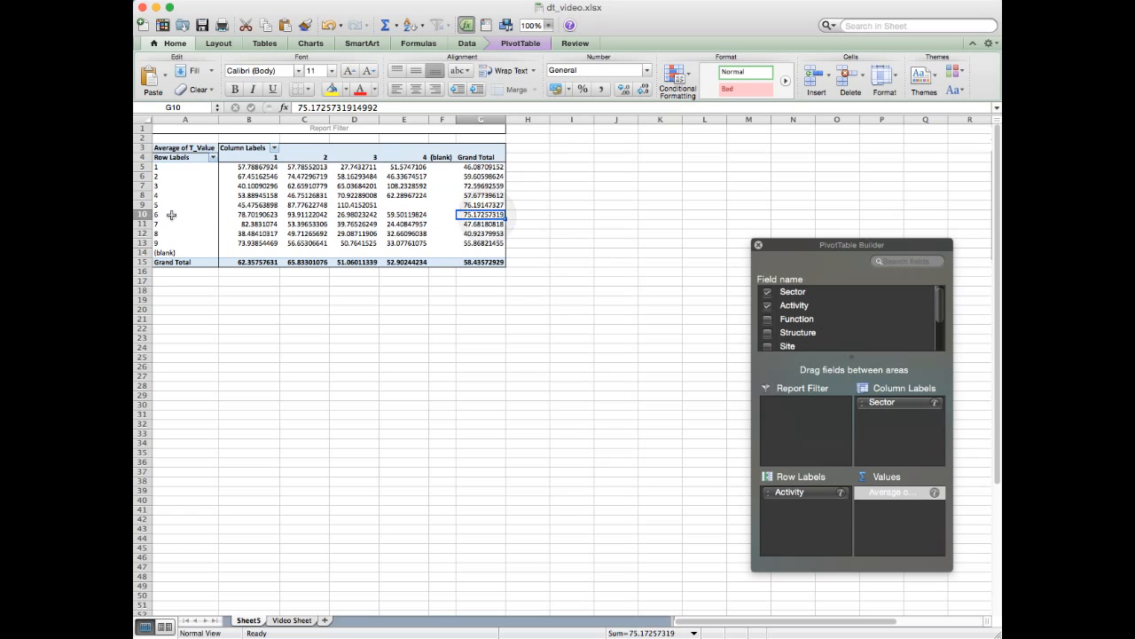
- Examine the Activity 6, 5 and 8 rows across the Sectors, along with Activity 8's Grand Total average T_Value
left_click(142, 215)
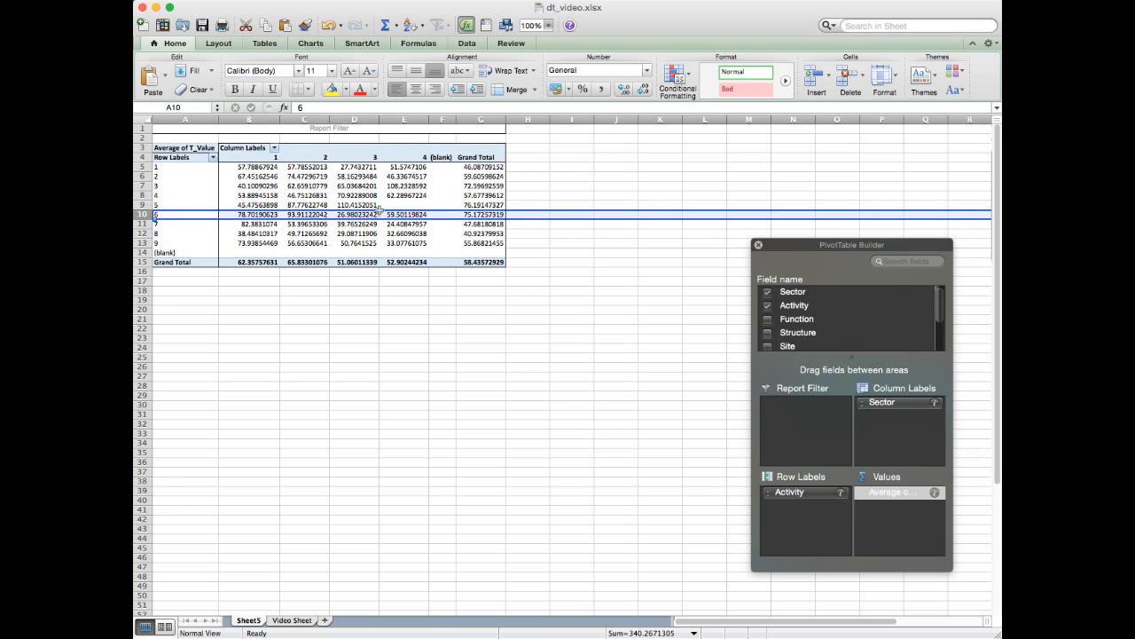
left_click(142, 204)
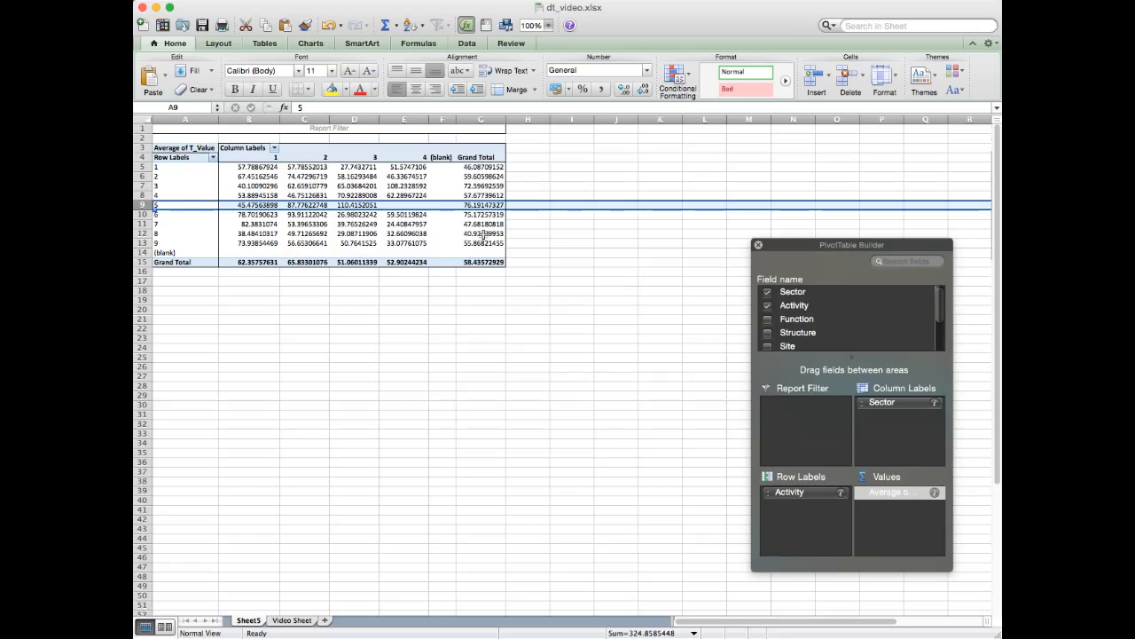
left_click(484, 233)
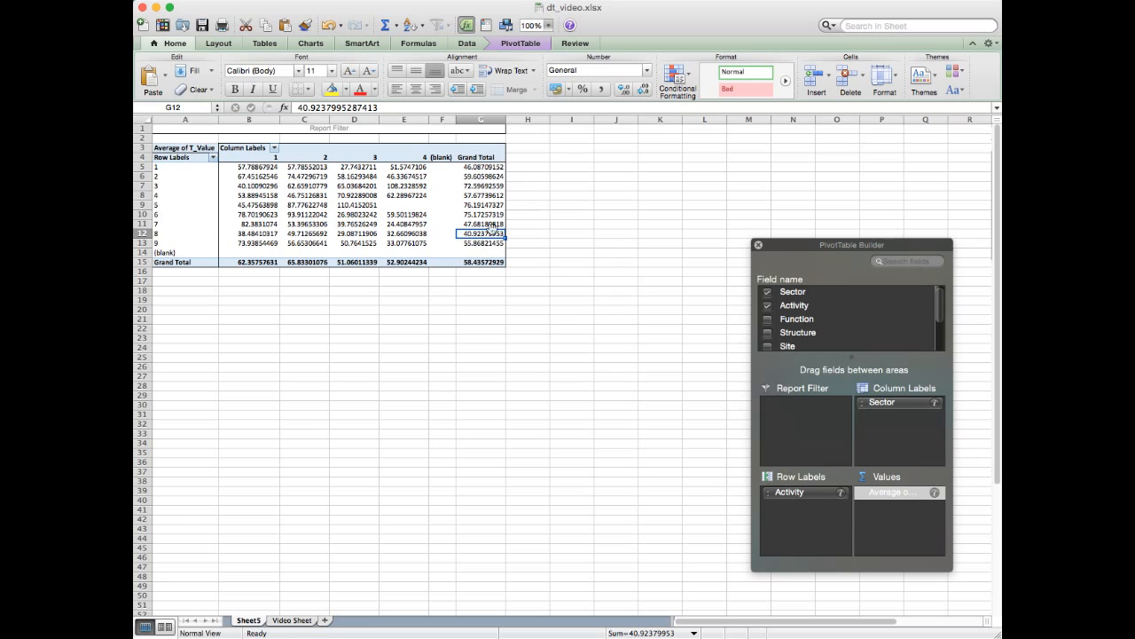
left_click(140, 232)
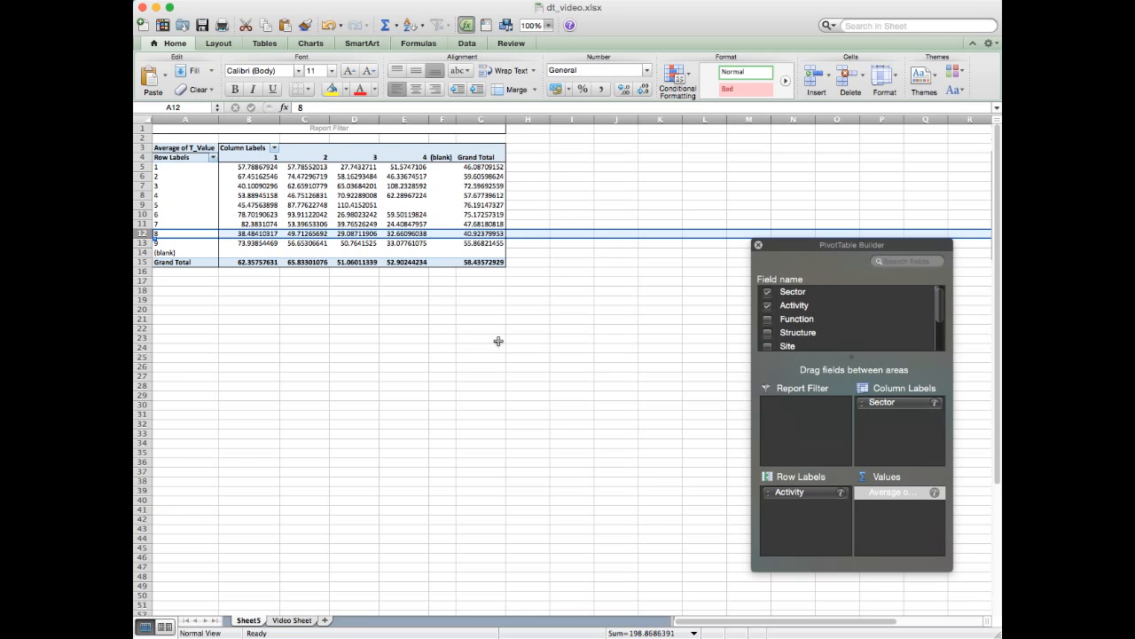
left_click(498, 340)
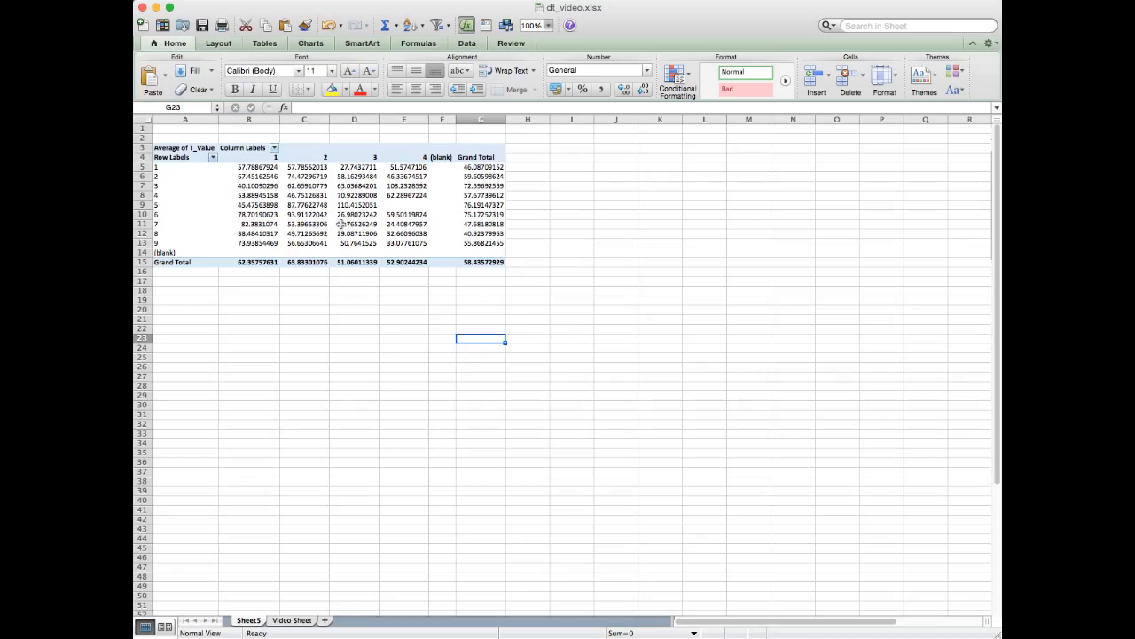
- Copy the entire PivotTable and paste it as values only at cell B2 of a new worksheet
left_click(160, 149)
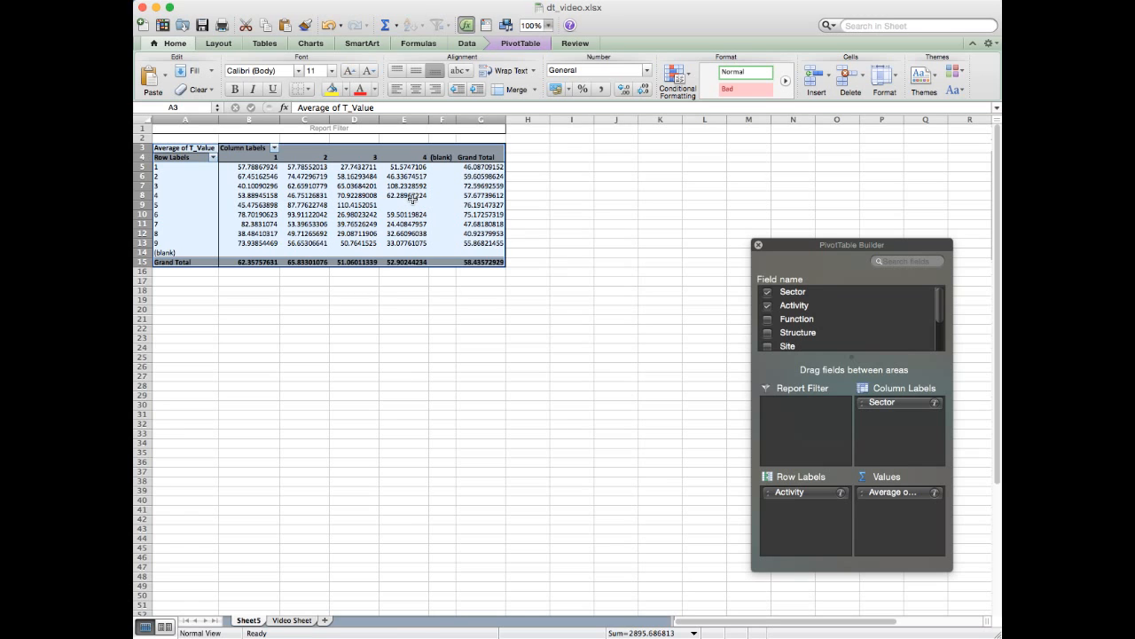
key("super+c")
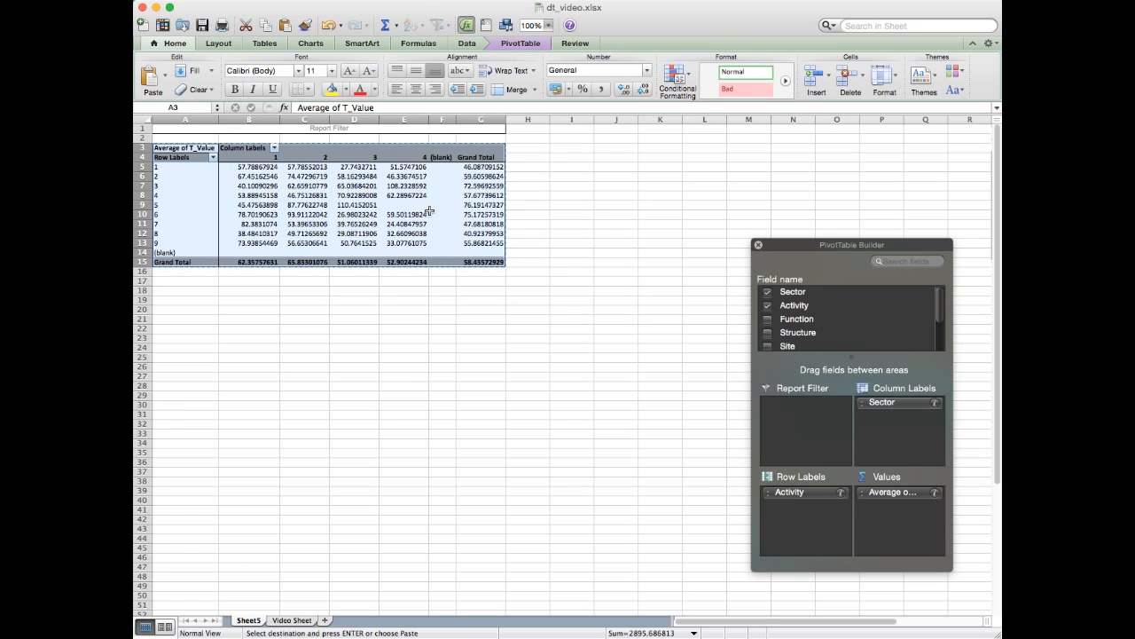
left_click(327, 619)
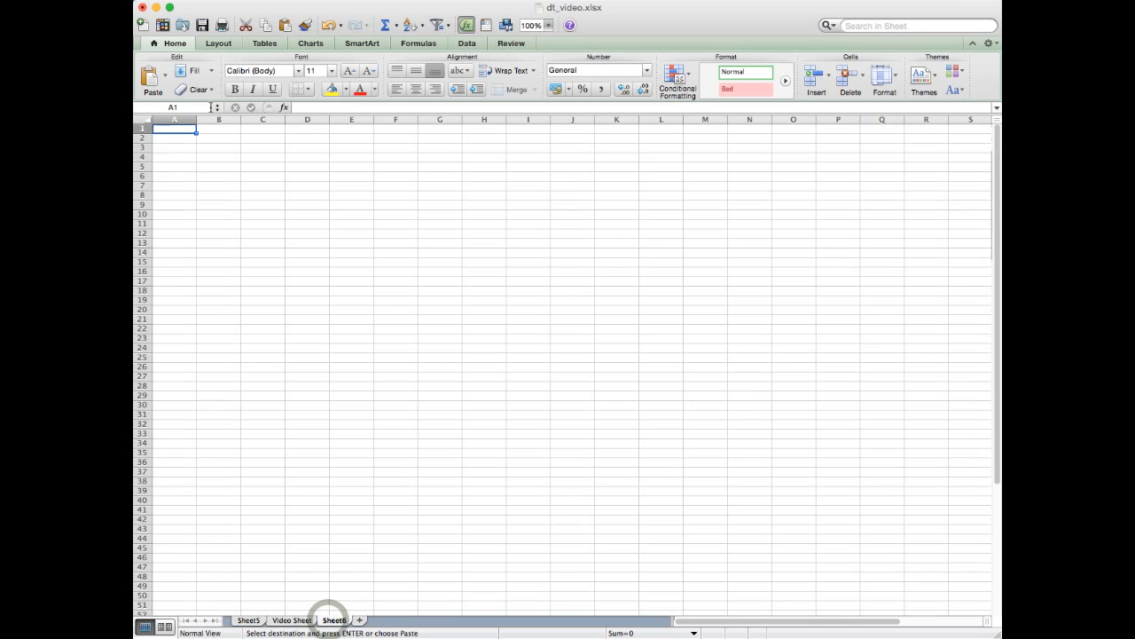
left_click(207, 139)
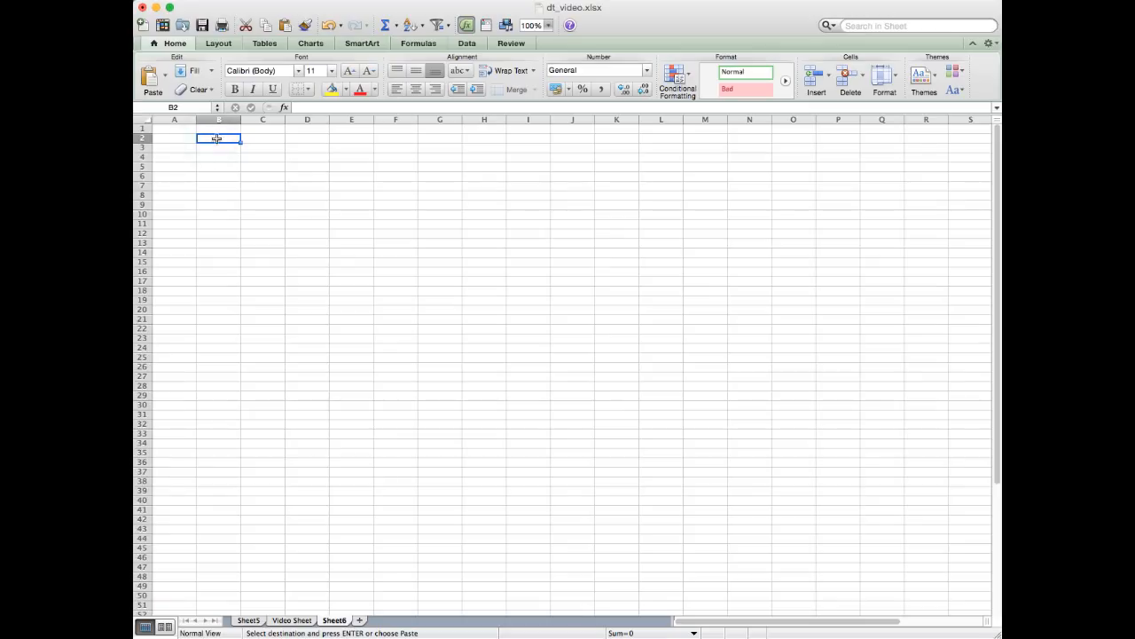
right_click(216, 140)
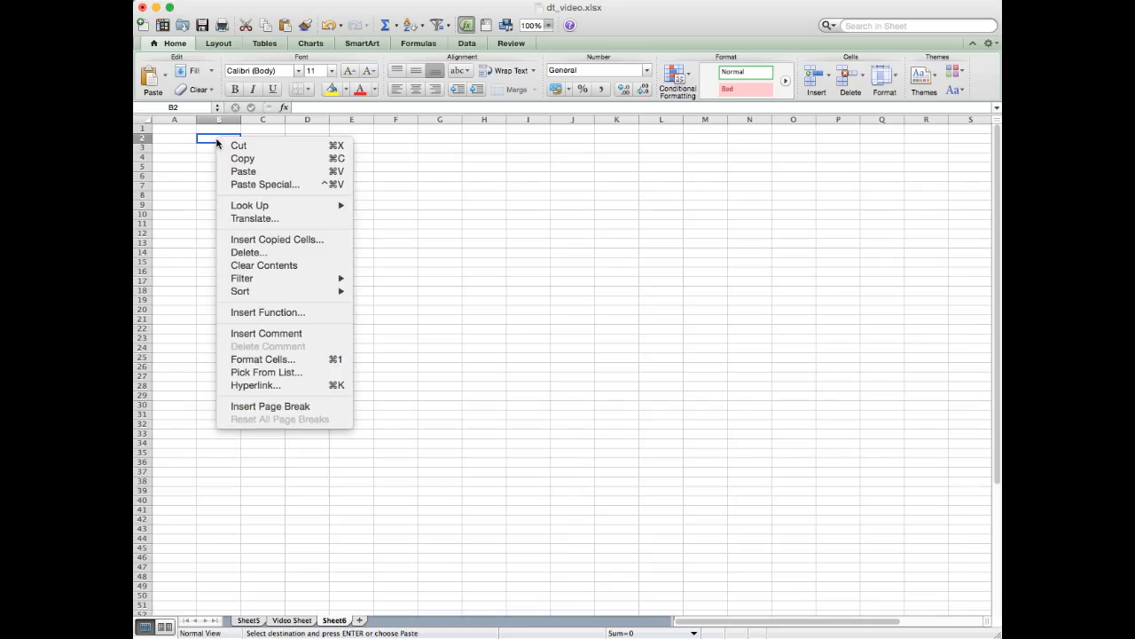
left_click(278, 185)
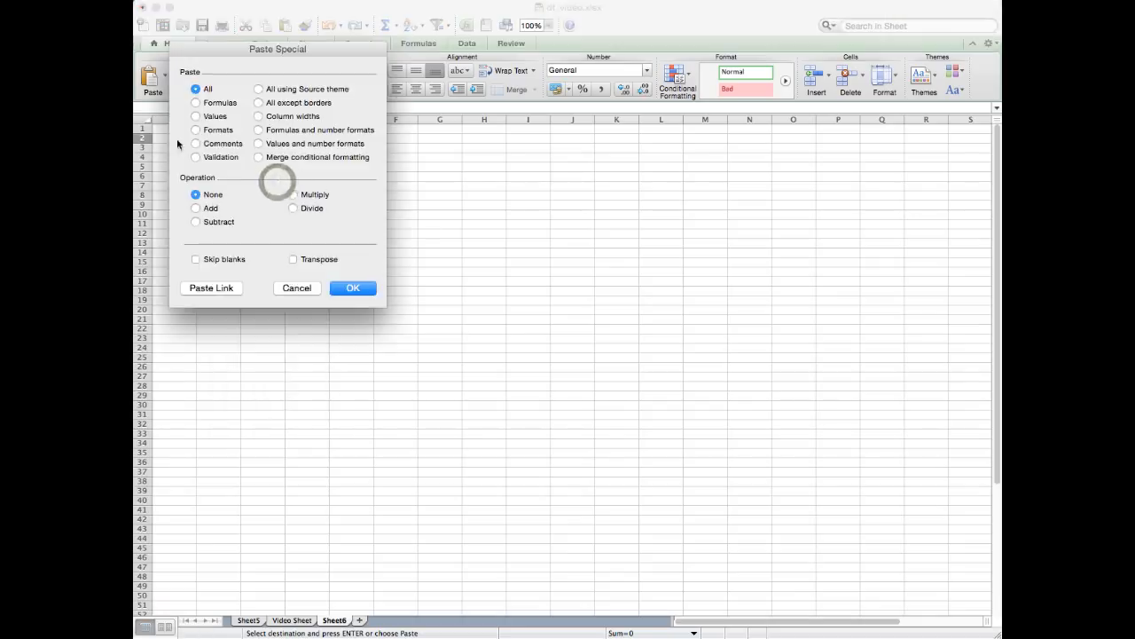
left_click(196, 116)
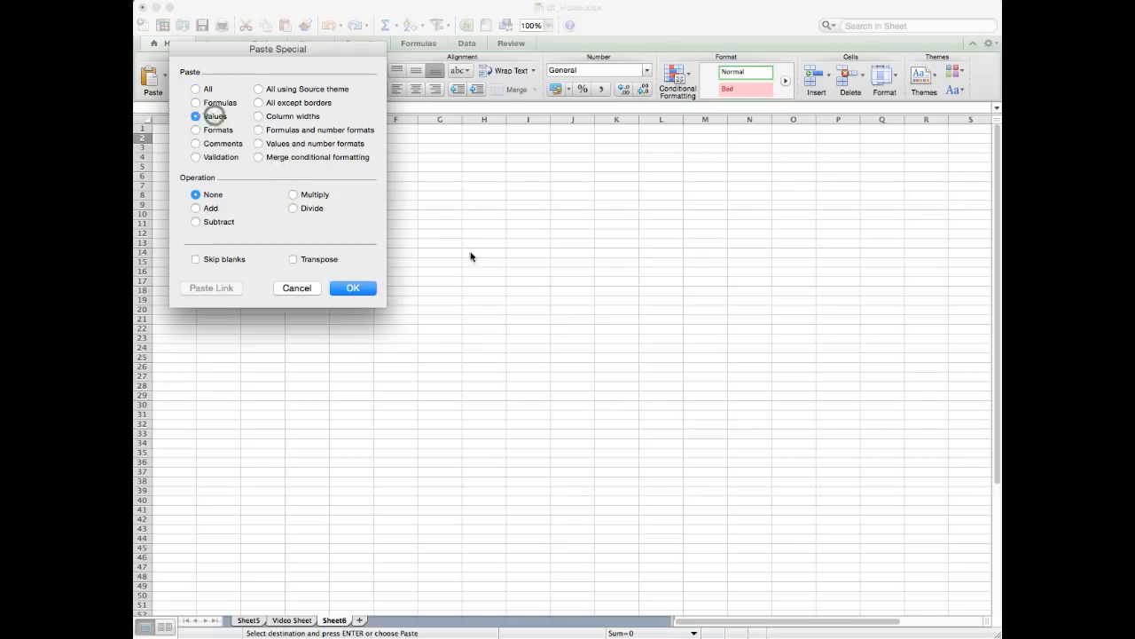
left_click(364, 287)
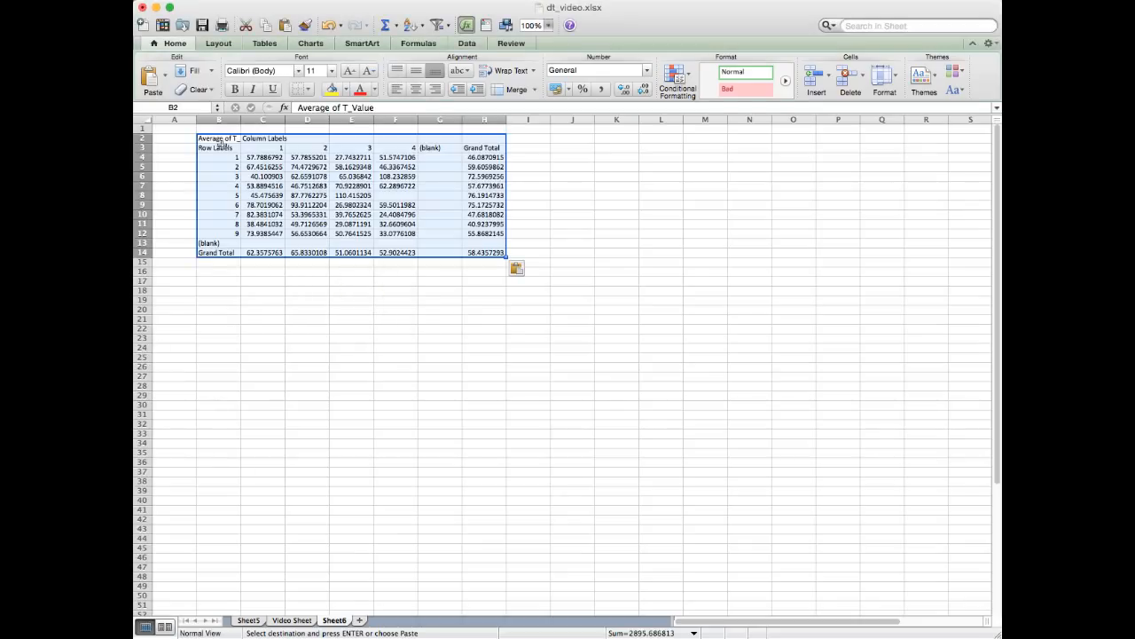
- Examine the pasted table's Average of T_Value and Column Labels headings and its row labels 1 to 9
left_click(217, 139)
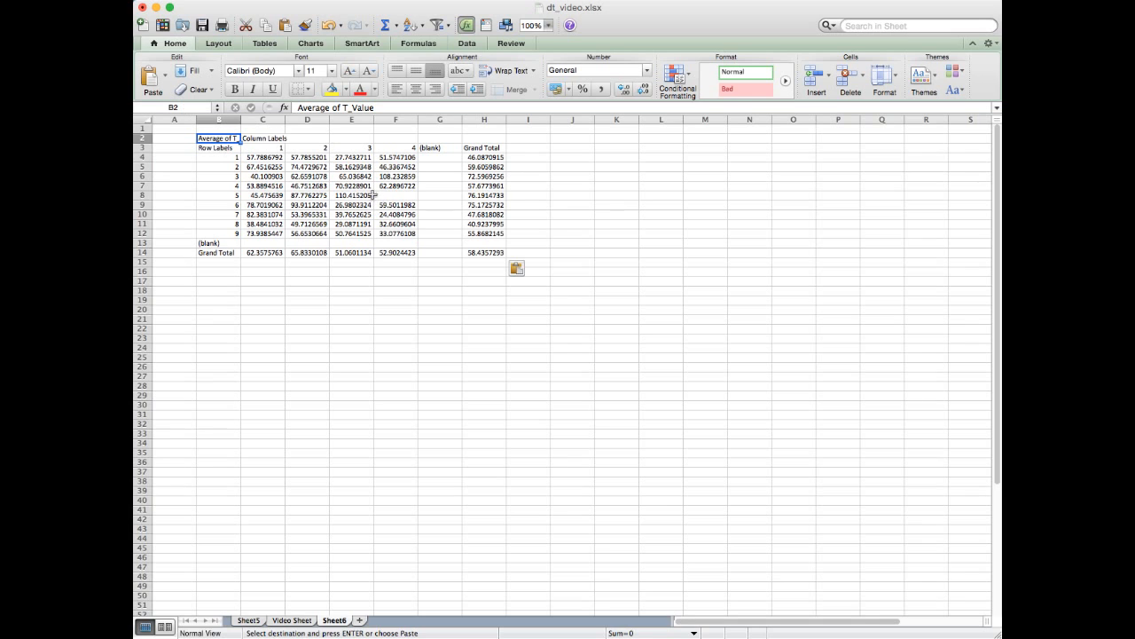
left_click(228, 128)
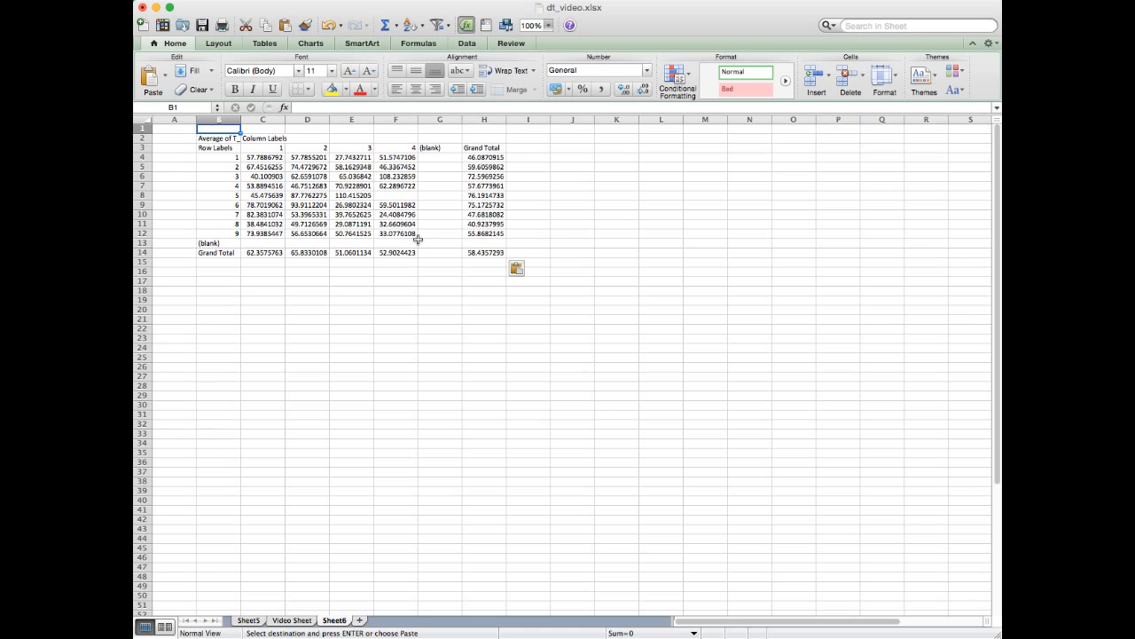
left_click_drag(218, 159, 217, 233)
left_click(218, 139)
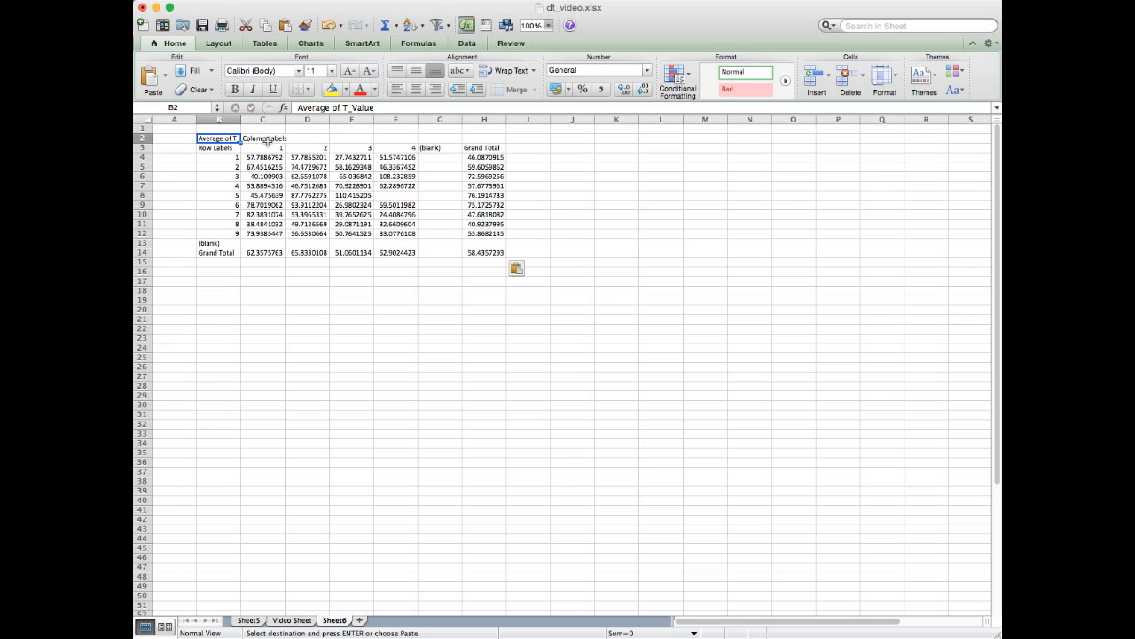
left_click(266, 140)
- Relabel the pasted table's Row Labels heading as Activity and its Column Labels heading as Sector
left_click(212, 148)
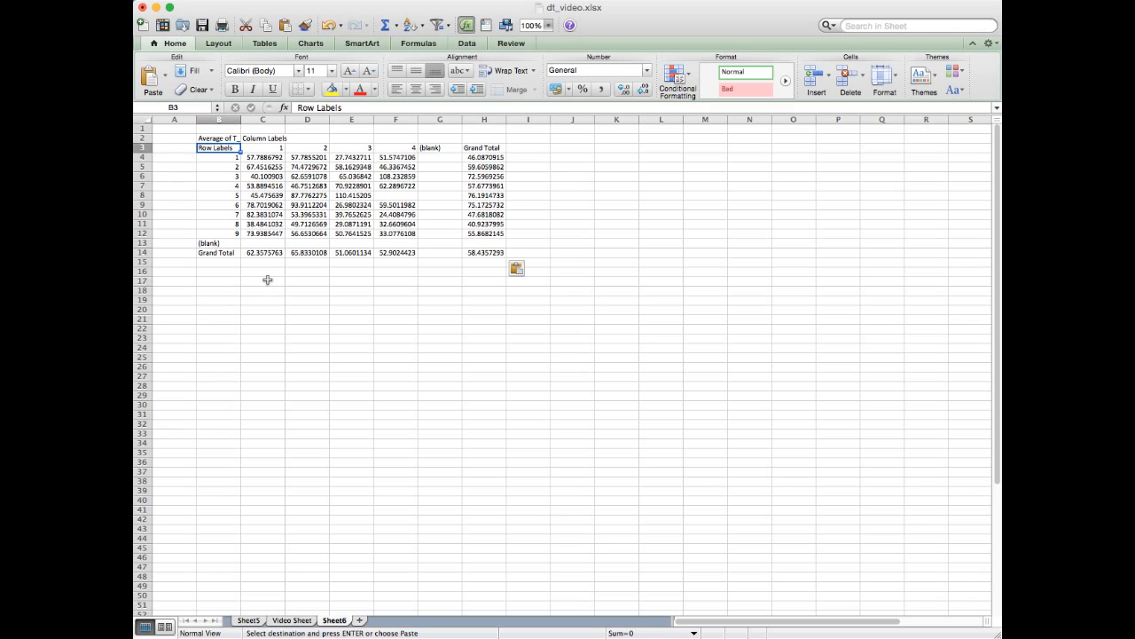
type("Activ")
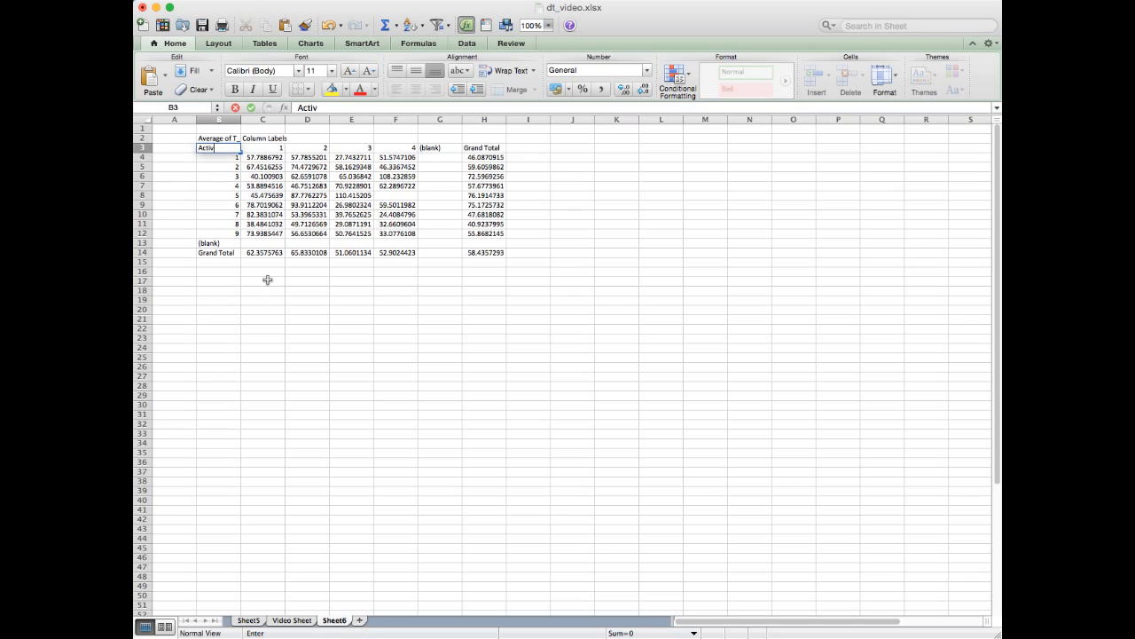
key("Tab")
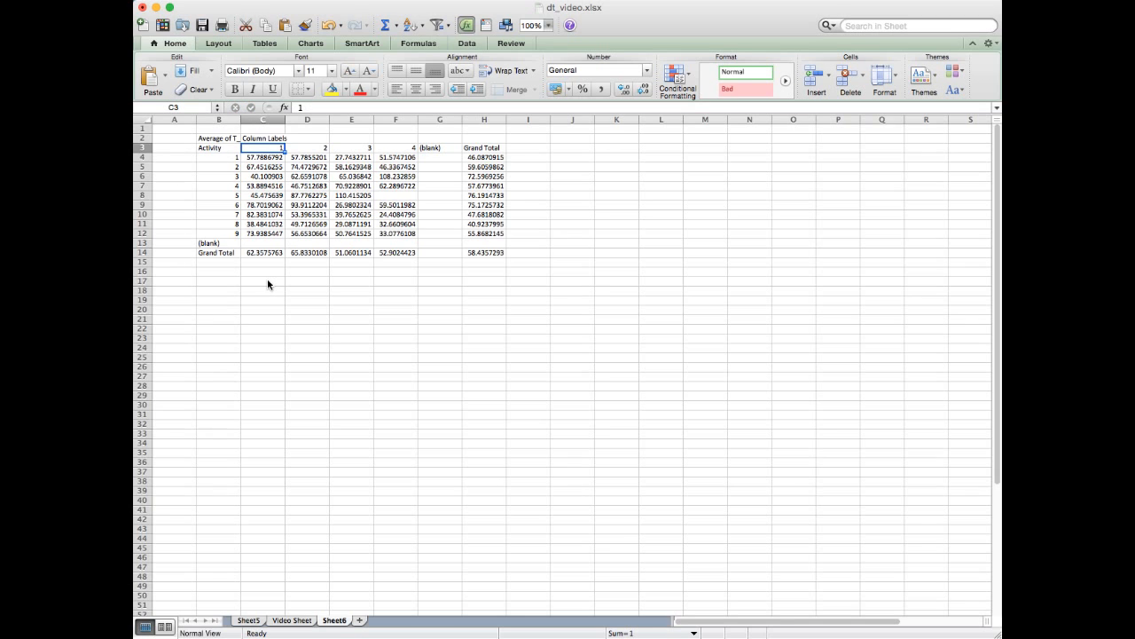
key("Up")
type("Sec")
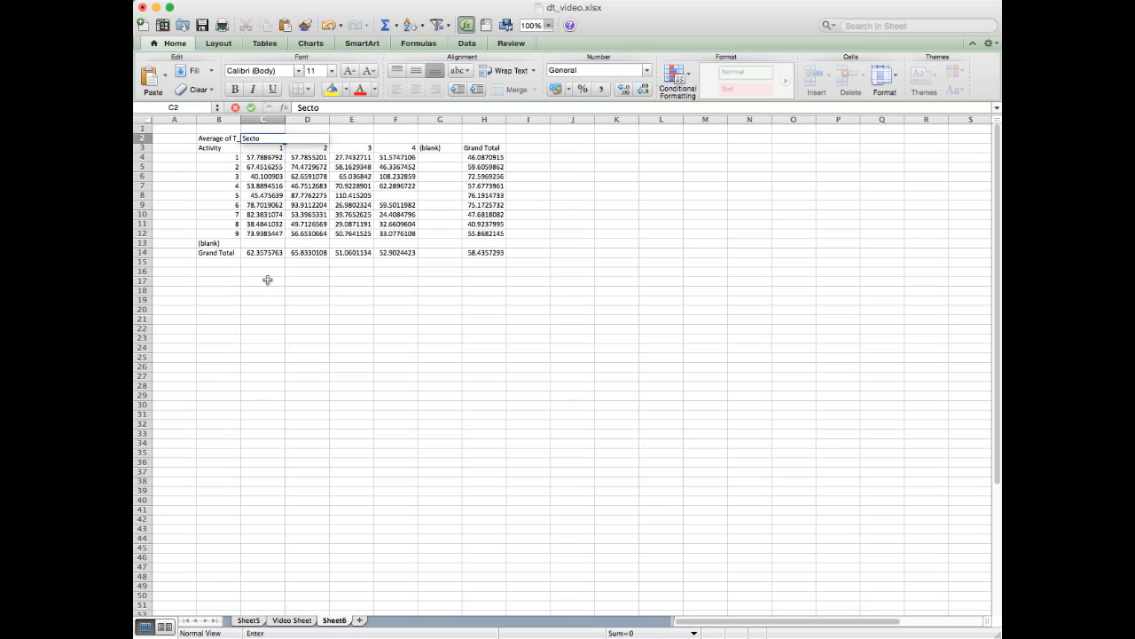
key("Return")
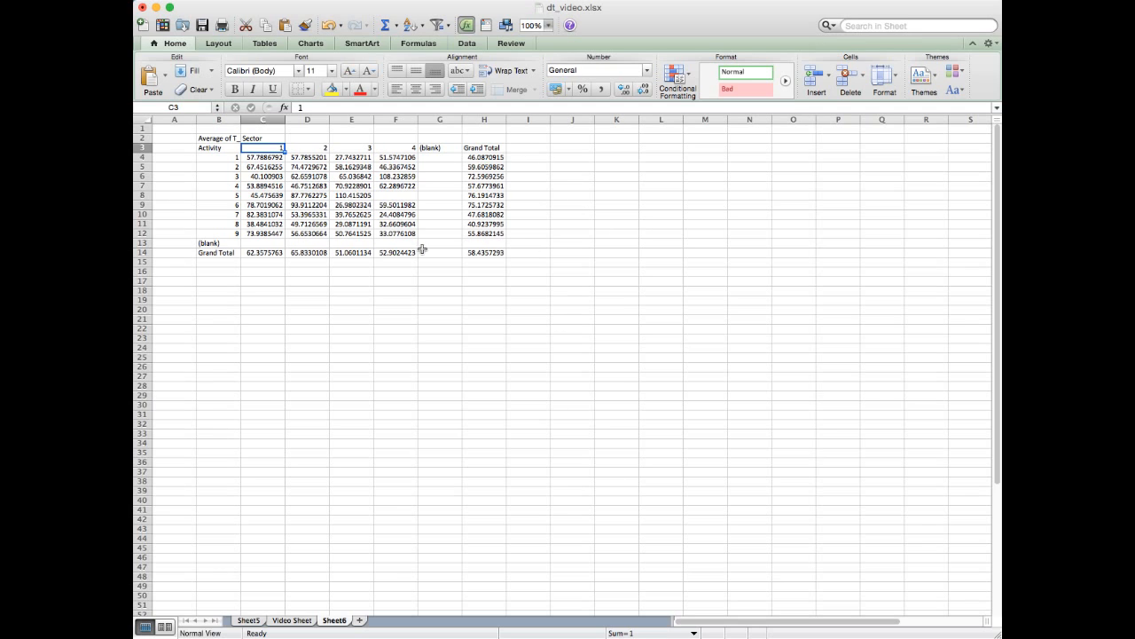
- Replace Activity with Function as the row field of the PivotTable on Sheet5
left_click(247, 620)
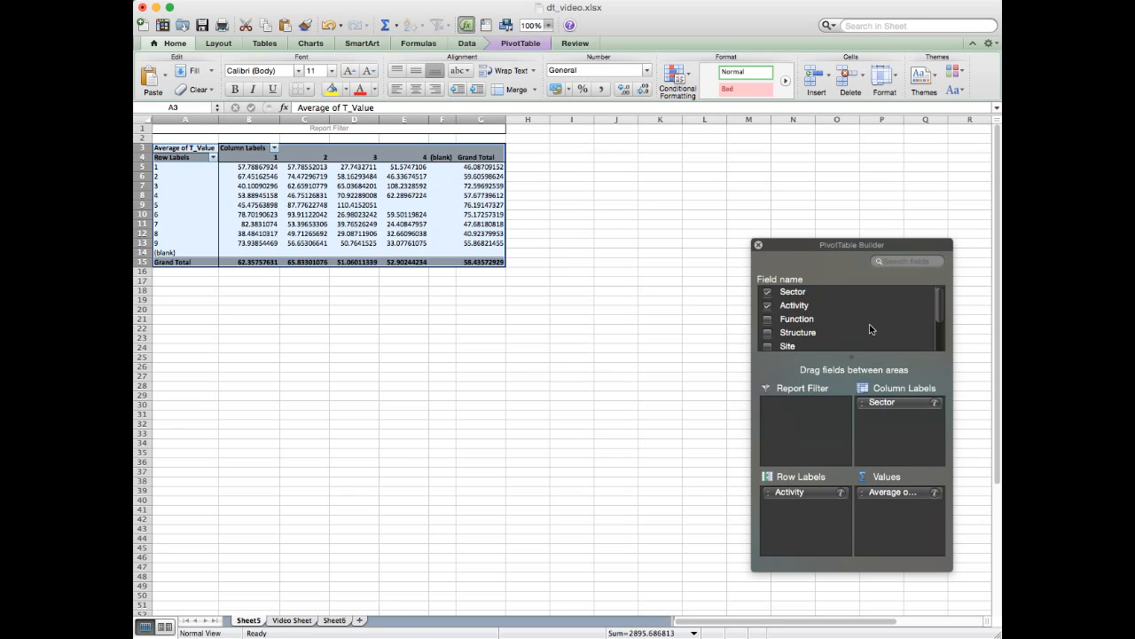
left_click_drag(805, 495, 819, 513)
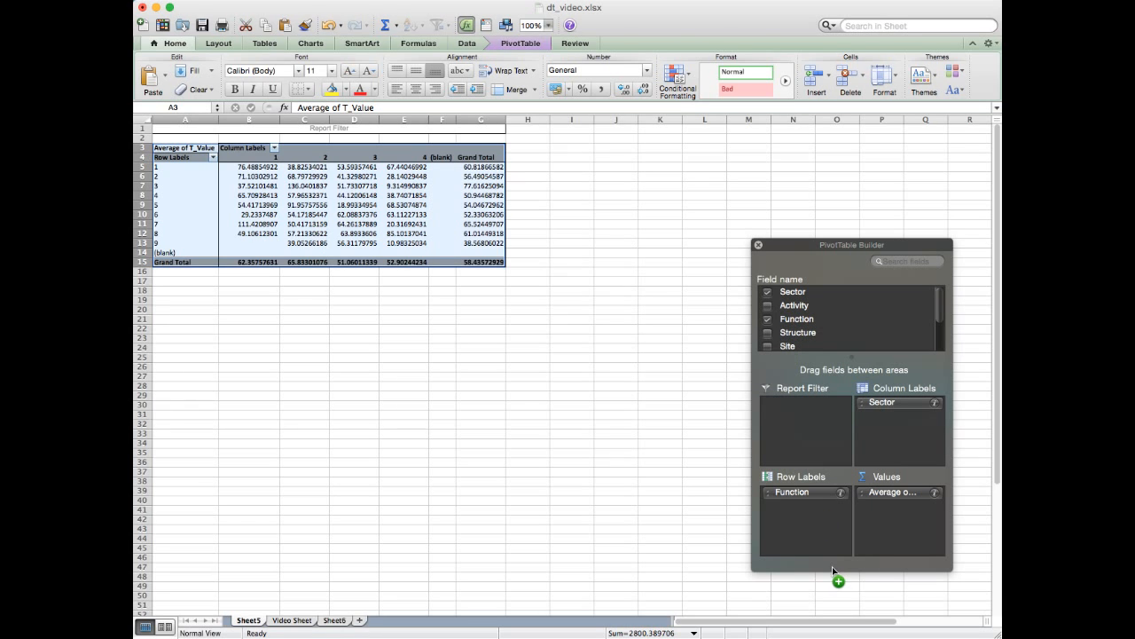
- Examine the Function row labels, the Sector headings 1 to 4 and the average T_Value cells where they intersect
left_click_drag(166, 168, 165, 243)
left_click_drag(264, 157, 399, 160)
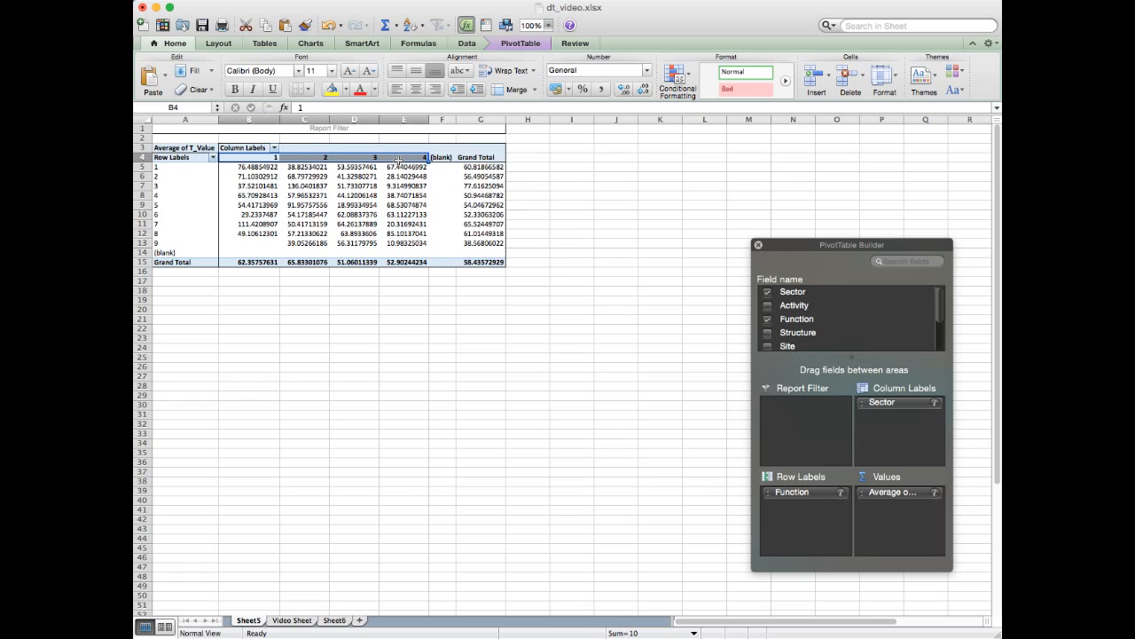
left_click(184, 167)
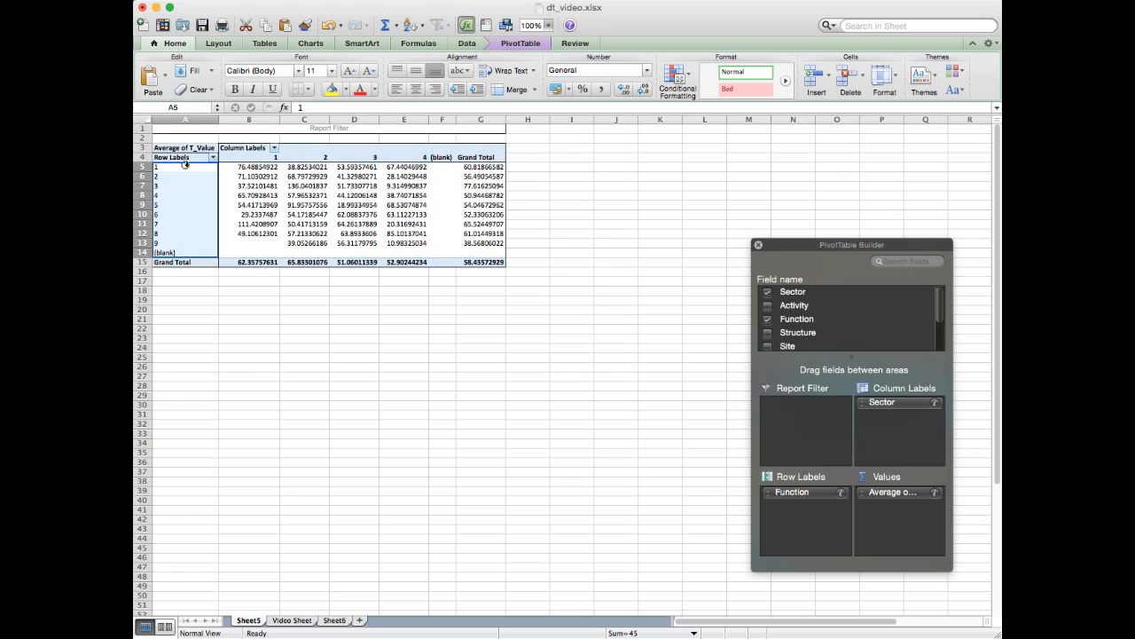
left_click(893, 495)
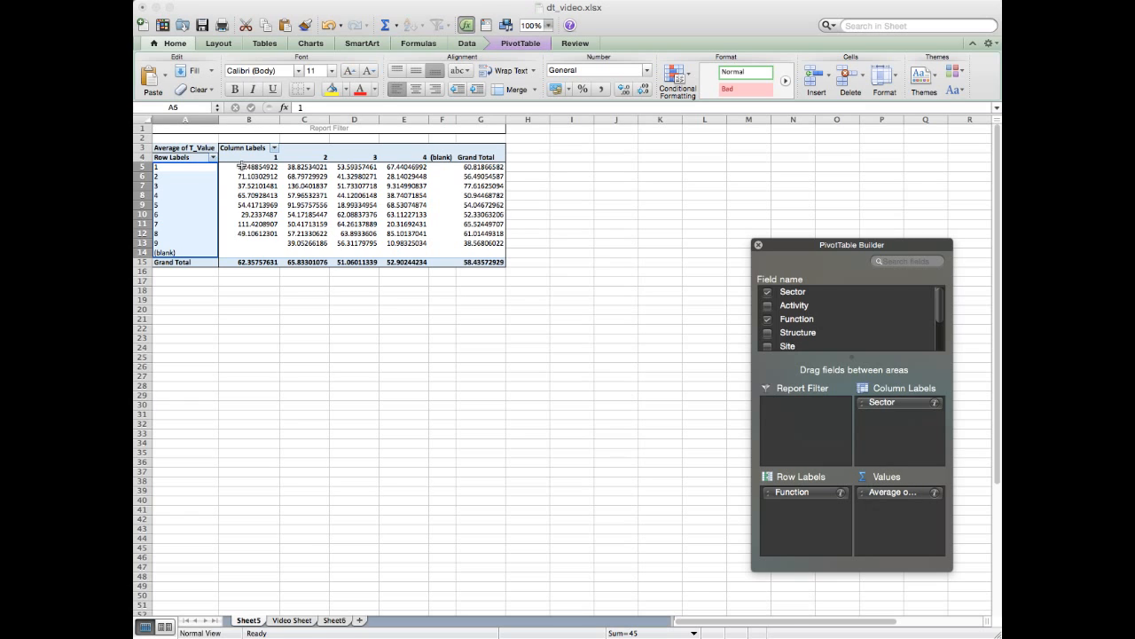
left_click_drag(251, 169, 404, 244)
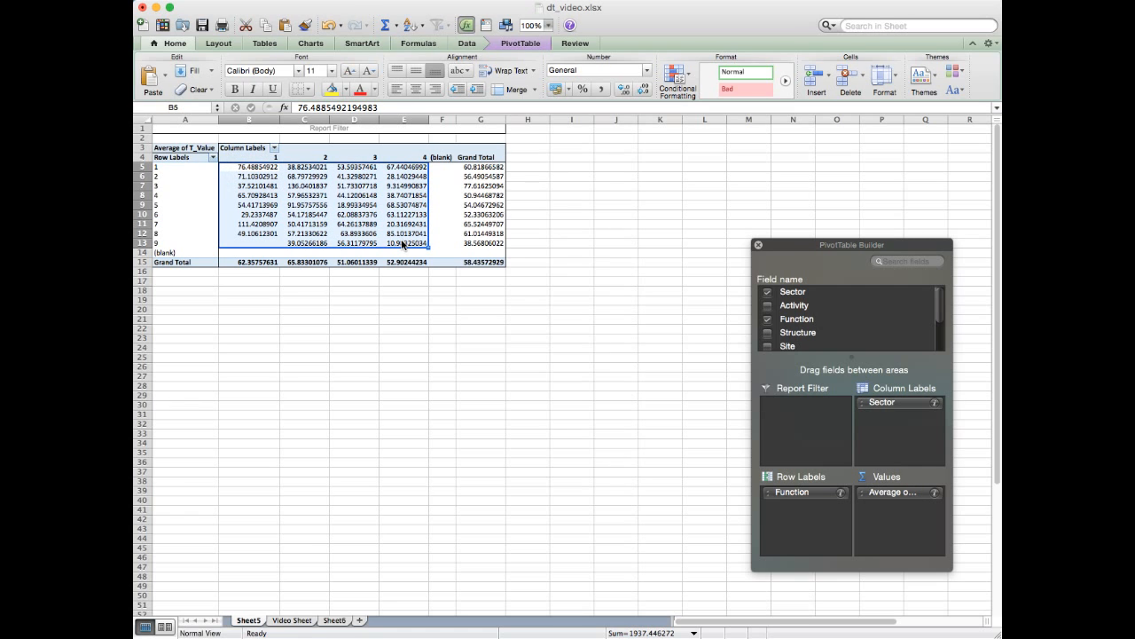
- Trace the Sector columns 1 to 4 and the full Function rows 1 to 9 through to the Grand Total
left_click_drag(266, 157, 393, 158)
left_click(343, 205)
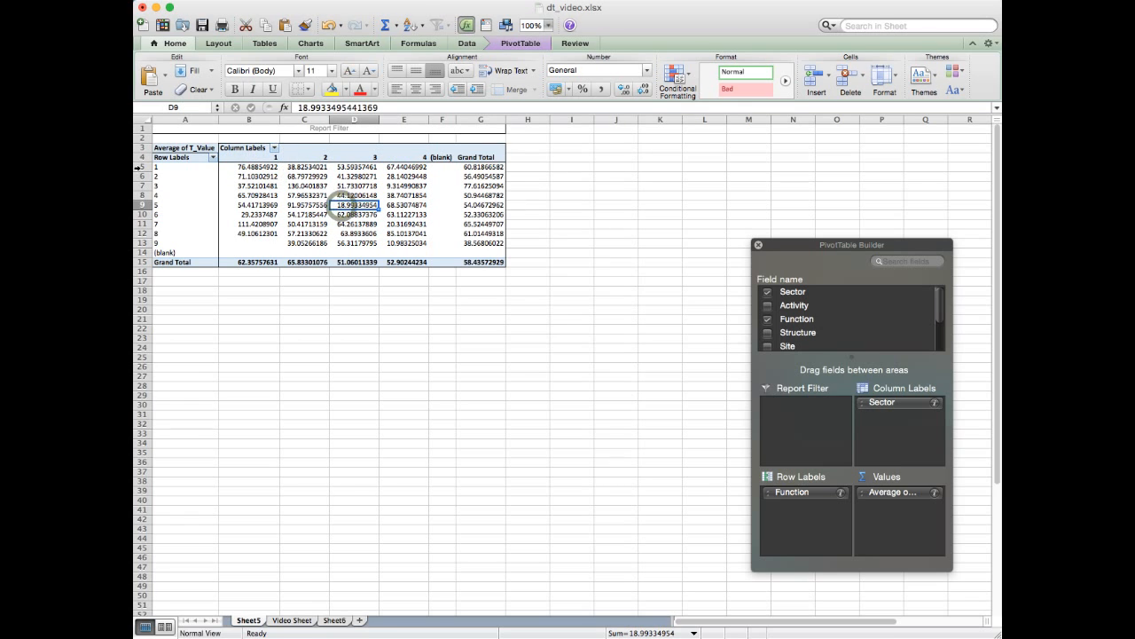
left_click(139, 167)
left_click_drag(139, 166, 139, 242)
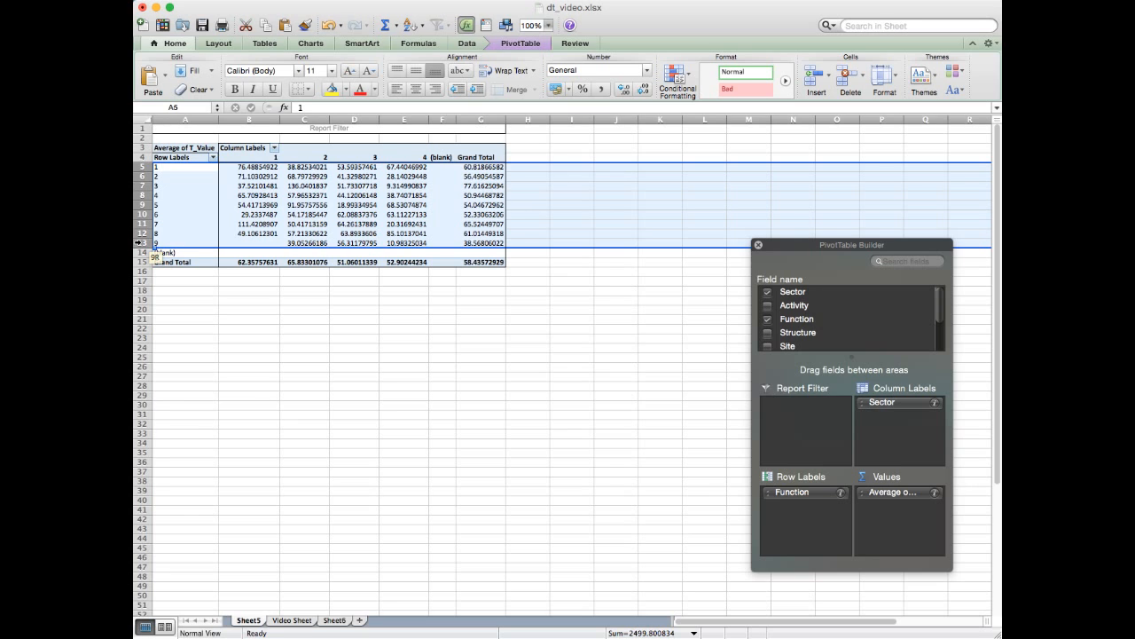
left_click(306, 194)
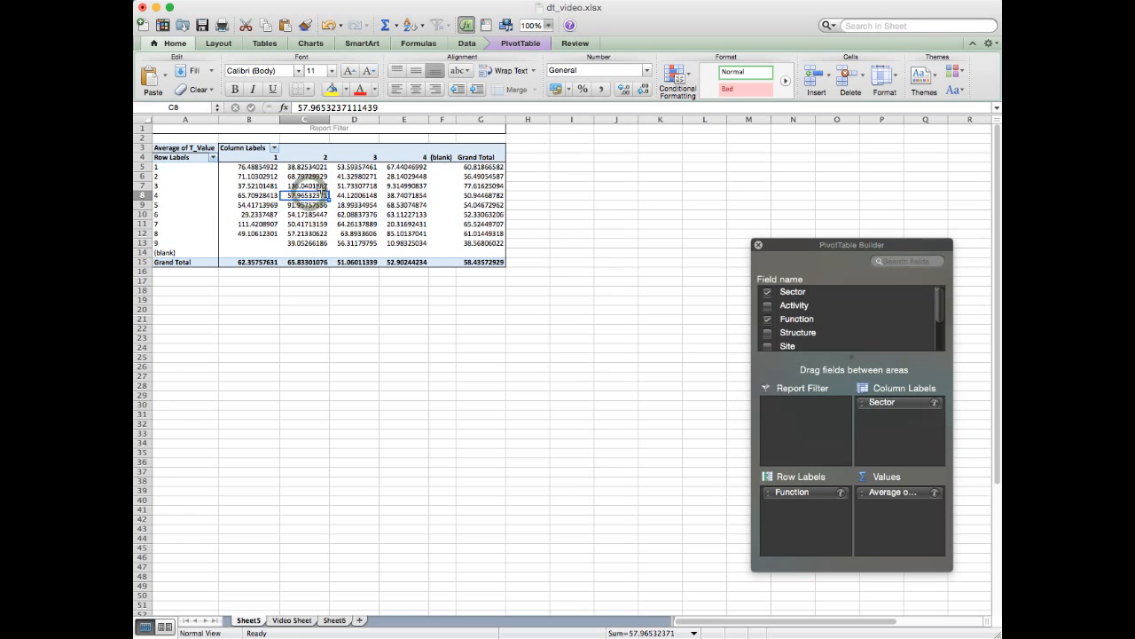
left_click_drag(160, 167, 166, 241)
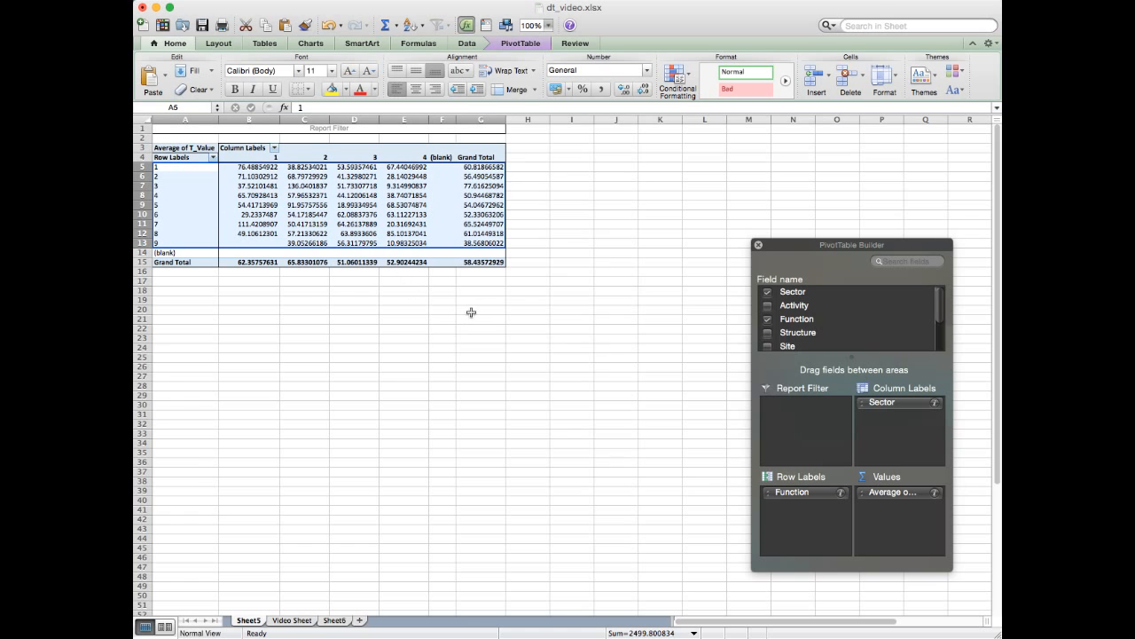
left_click(471, 310)
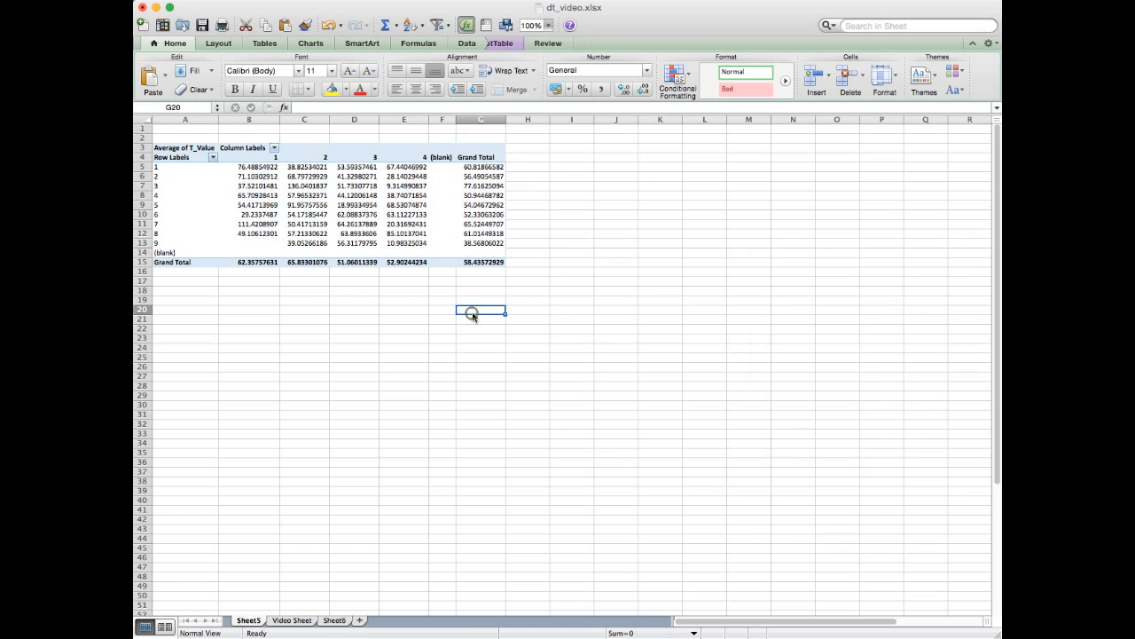
- Copy the Function PivotTable from Sheet5 and paste it as values only on Sheet6, starting at cell B17
left_click(165, 148)
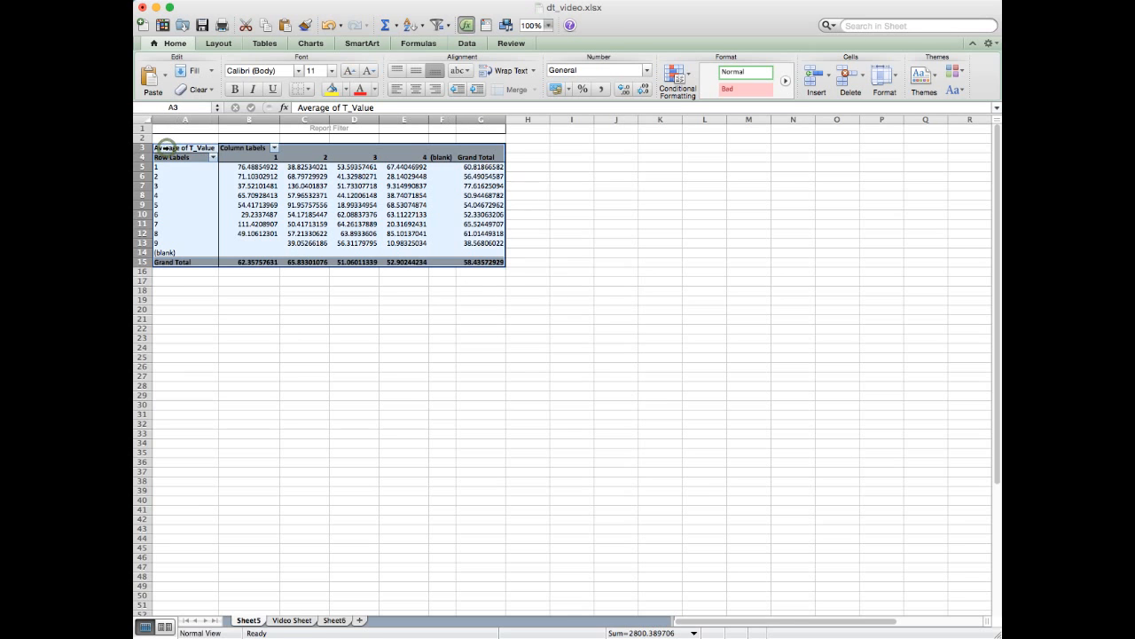
key("super+c")
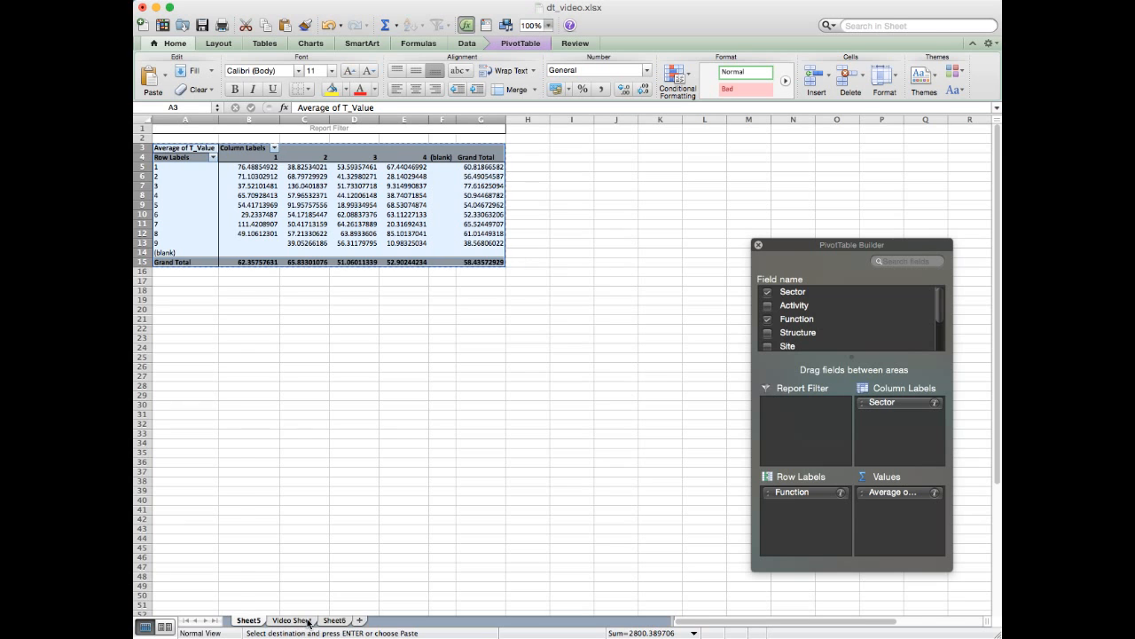
left_click(335, 620)
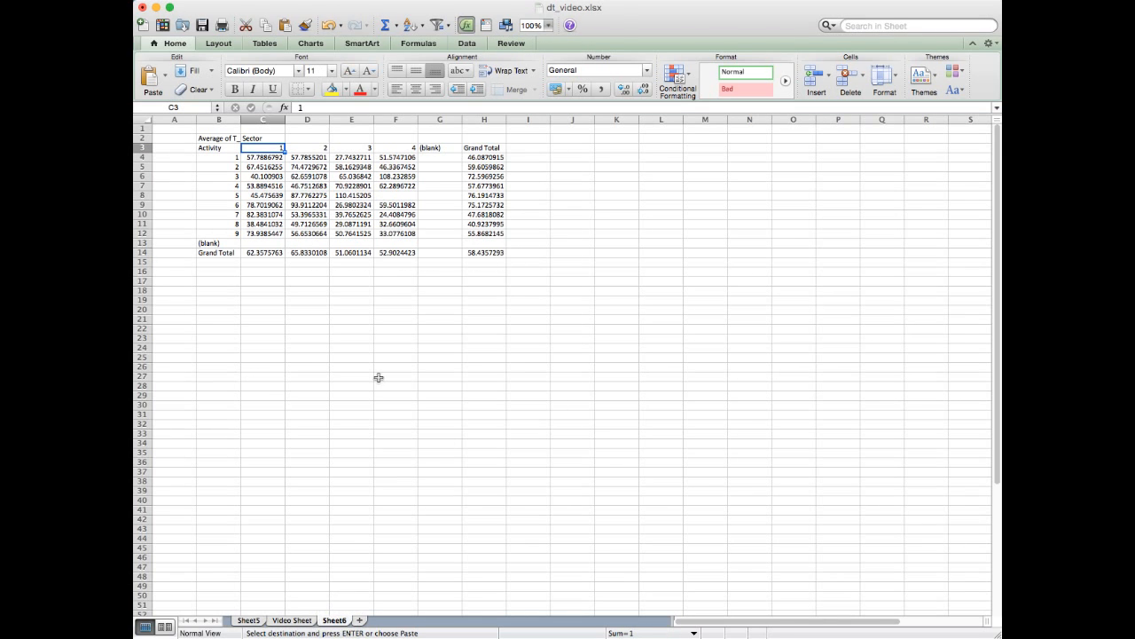
left_click(222, 283)
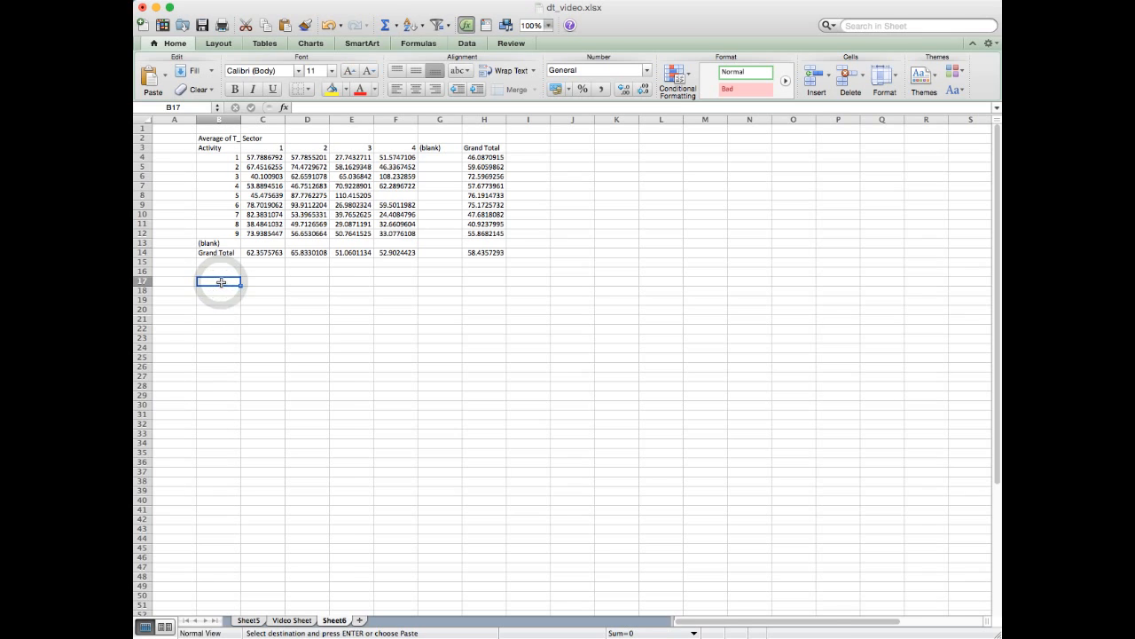
right_click(210, 281)
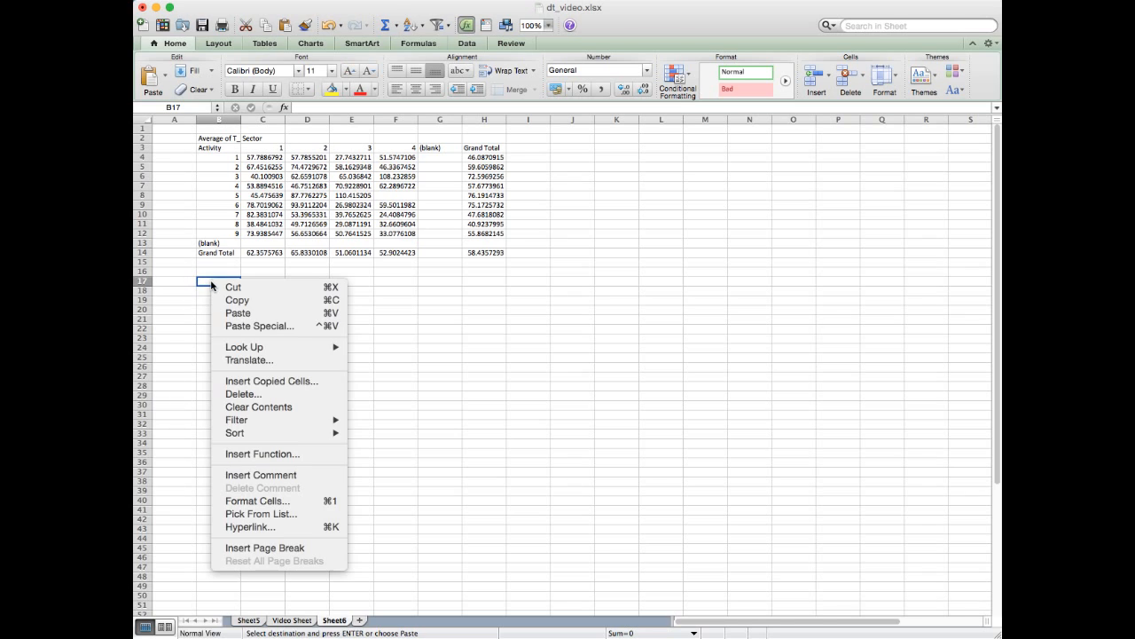
left_click(268, 324)
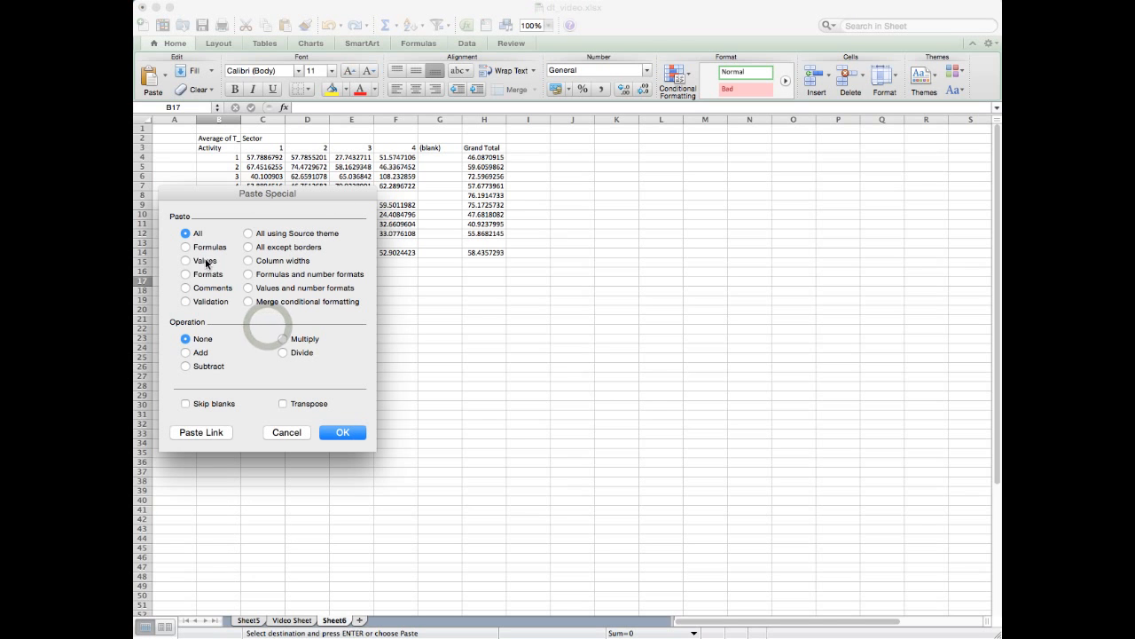
left_click(205, 261)
left_click(346, 433)
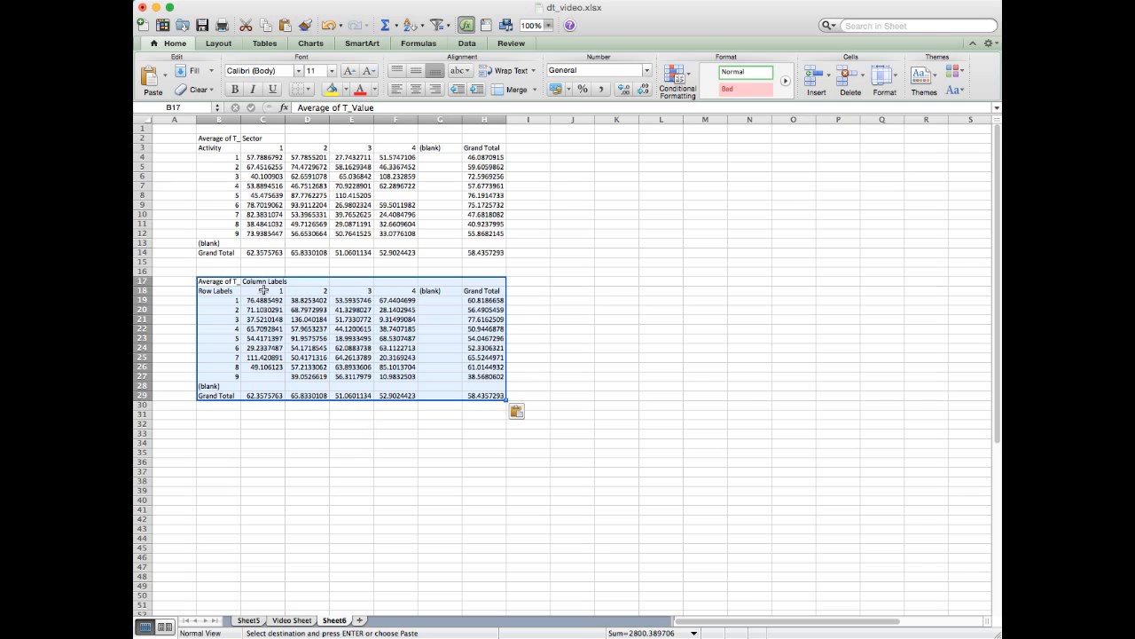
- Relabel the newly pasted table's Row Labels heading as Function and its Column Labels heading as Sector
left_click(215, 292)
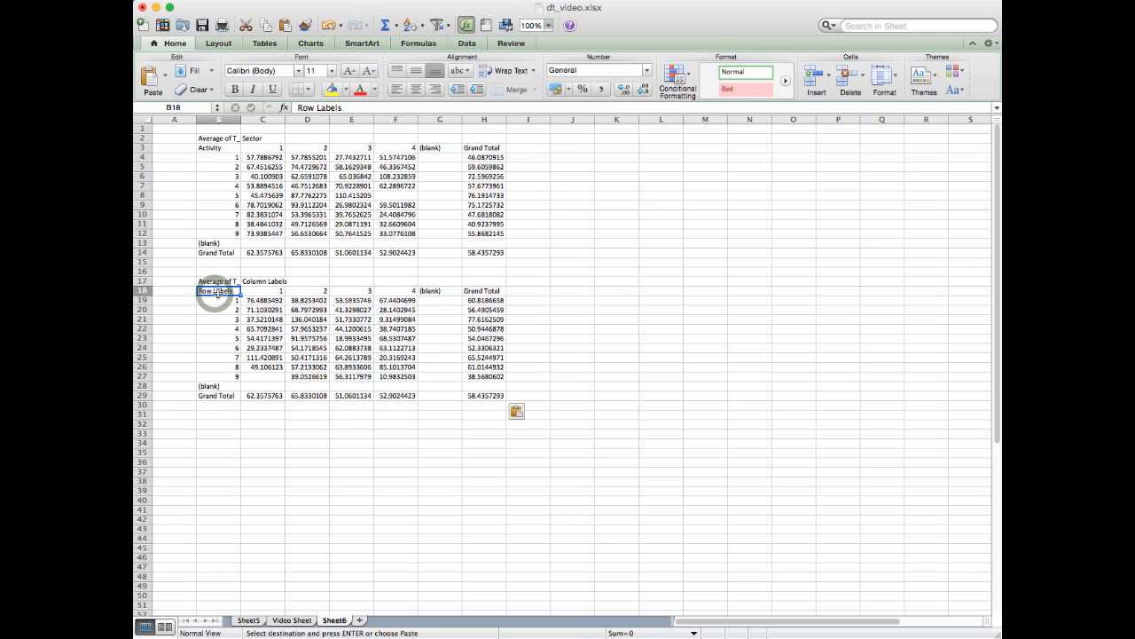
type("Function")
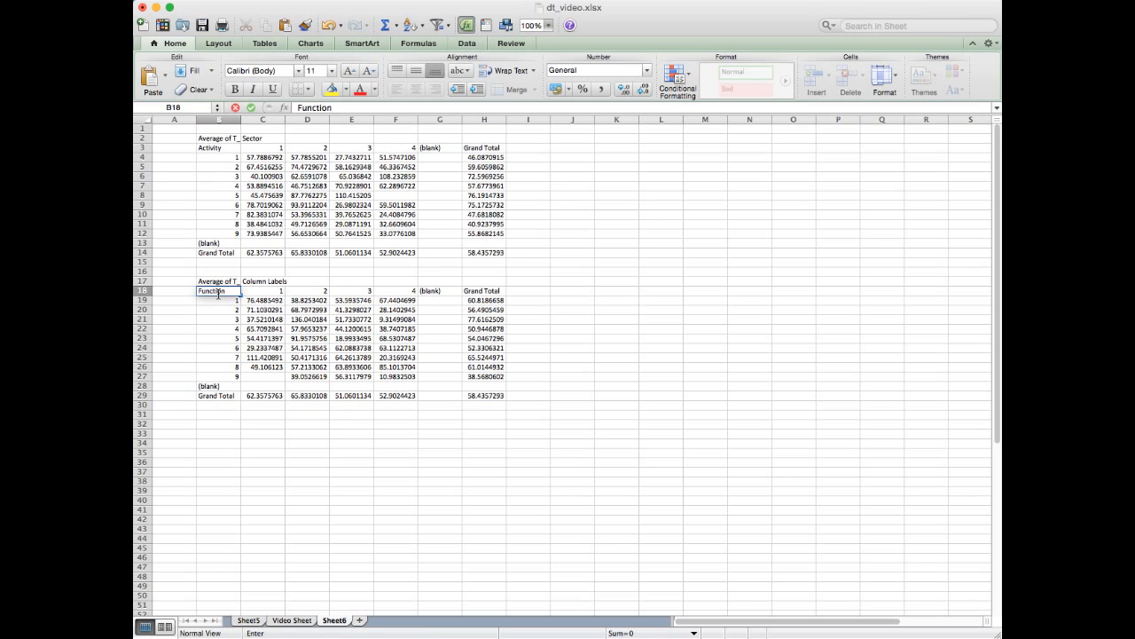
left_click(258, 281)
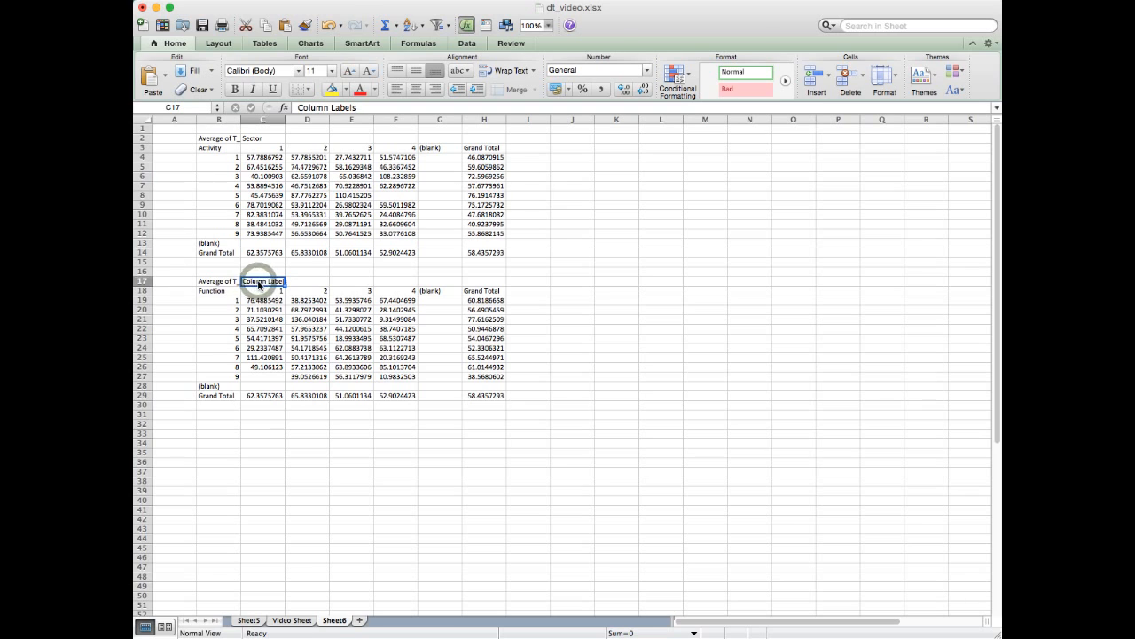
type("Sector")
key("Return")
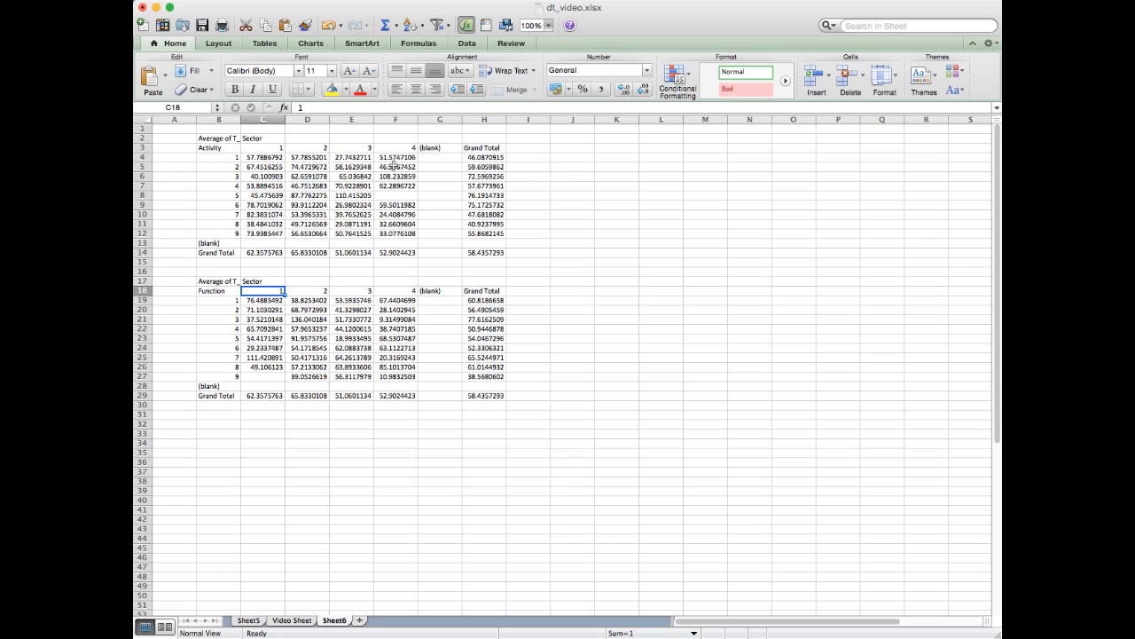
- Replace Sector with Local as the column field of the PivotTable on Sheet5
left_click(249, 620)
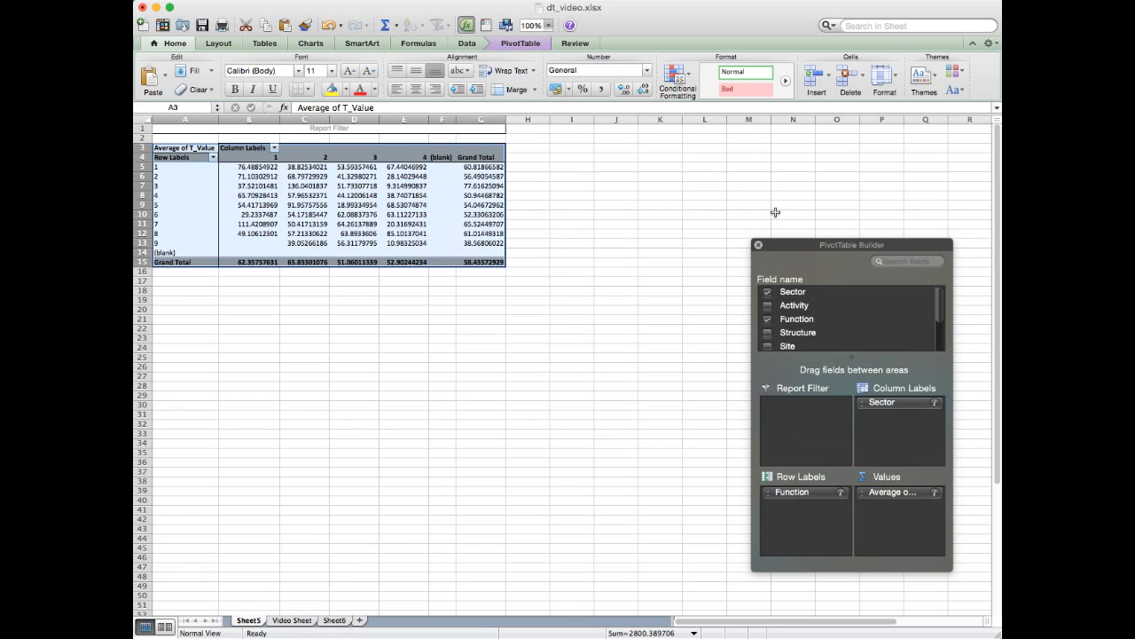
scroll(719, 242, "down", 1)
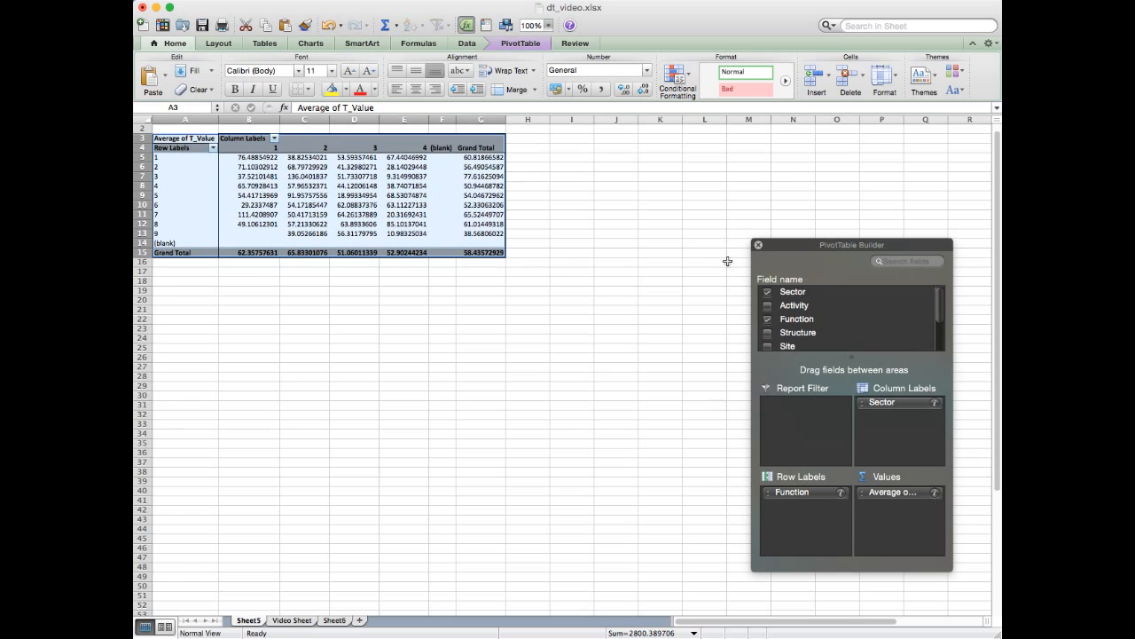
scroll(607, 316, "up", 1)
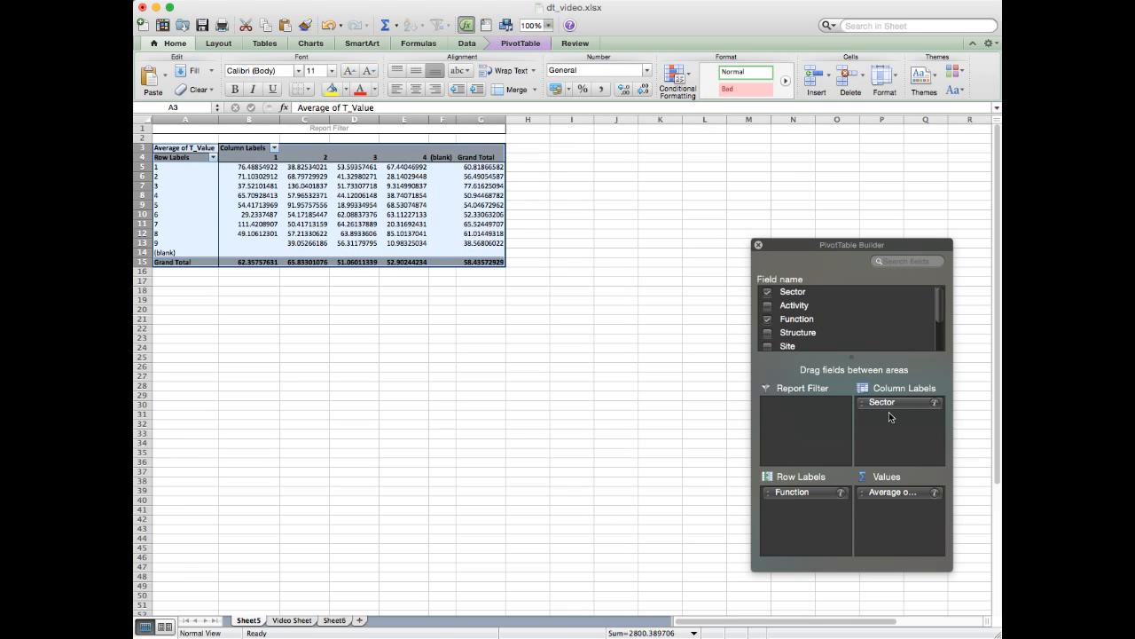
left_click_drag(889, 406, 865, 318)
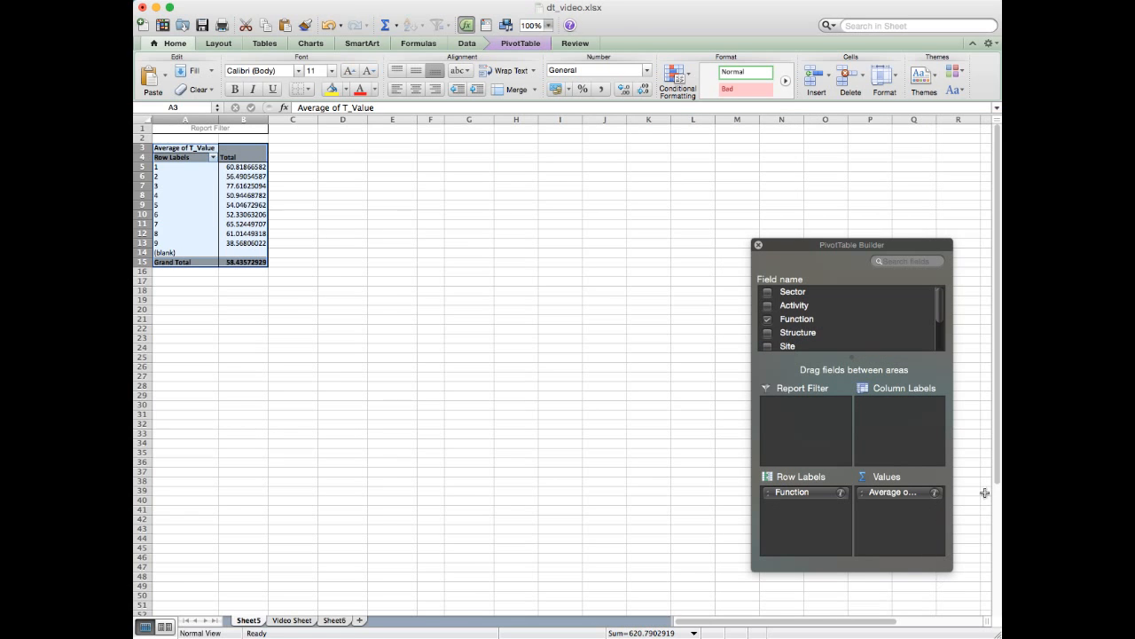
scroll(944, 305, "down", 3)
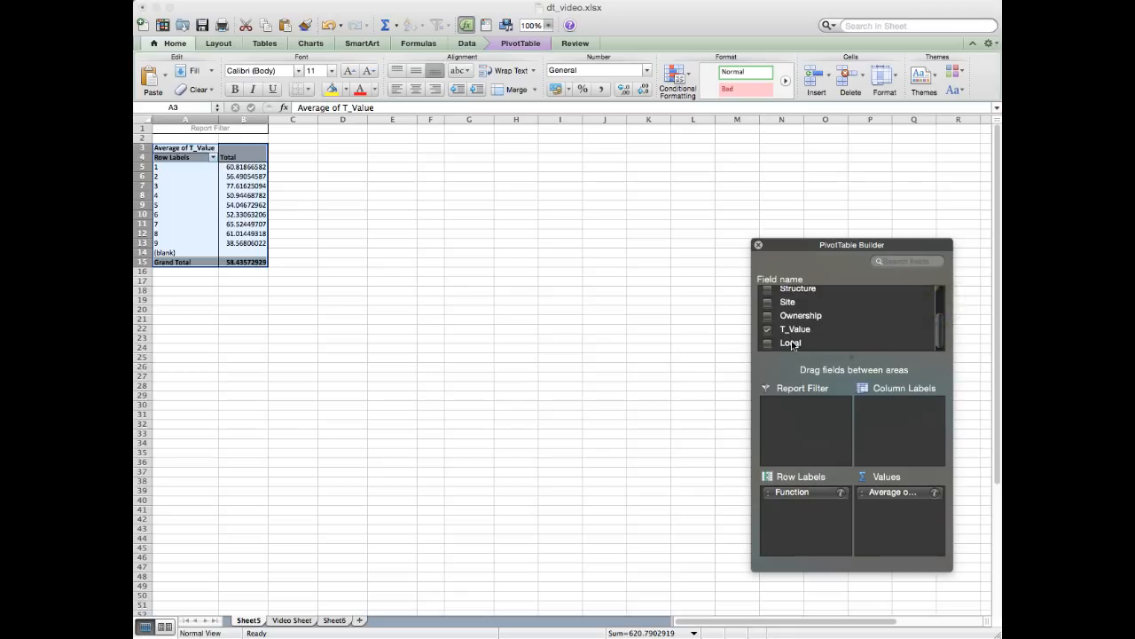
left_click_drag(815, 351, 891, 417)
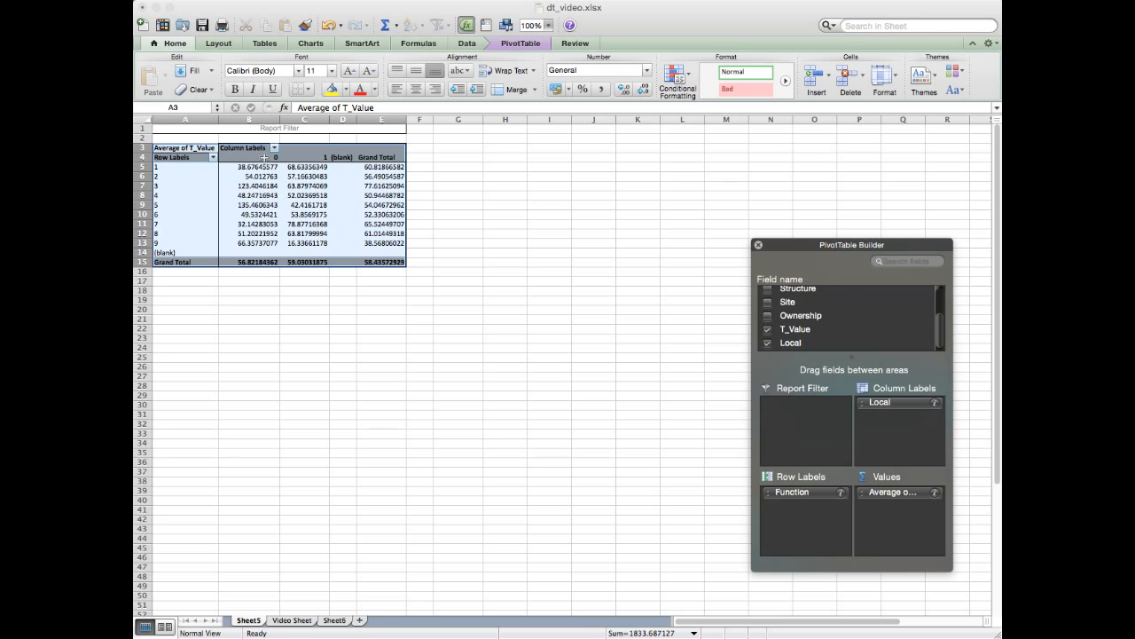
- Compare the Local columns 0 and 1 and their Grand Total averages of T_Value
left_click(261, 160)
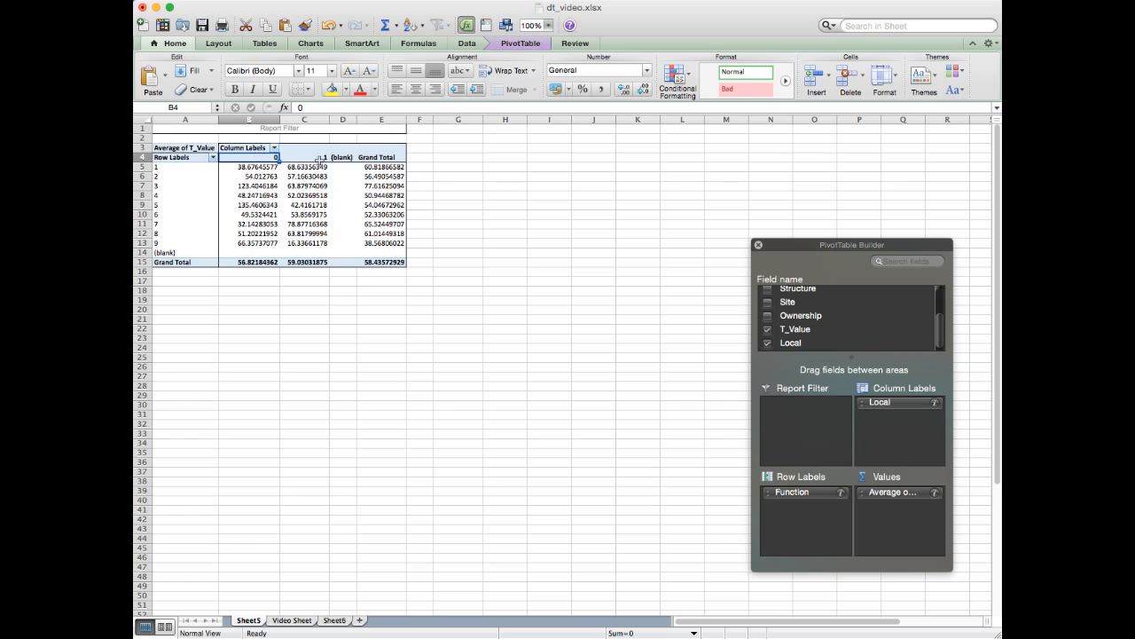
left_click(316, 157)
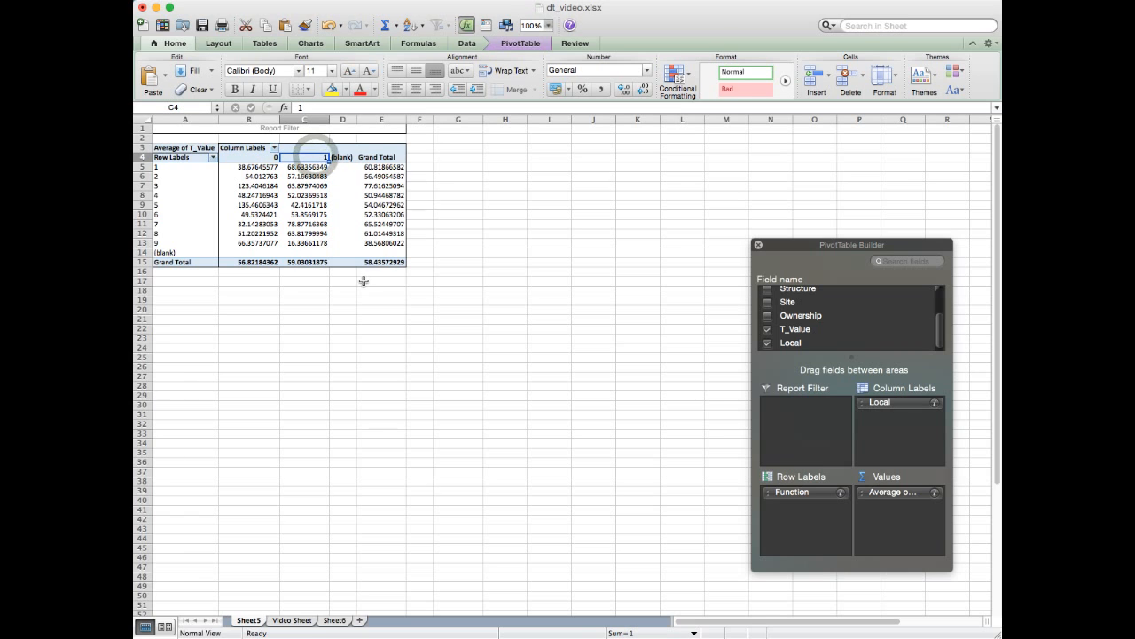
left_click(266, 158)
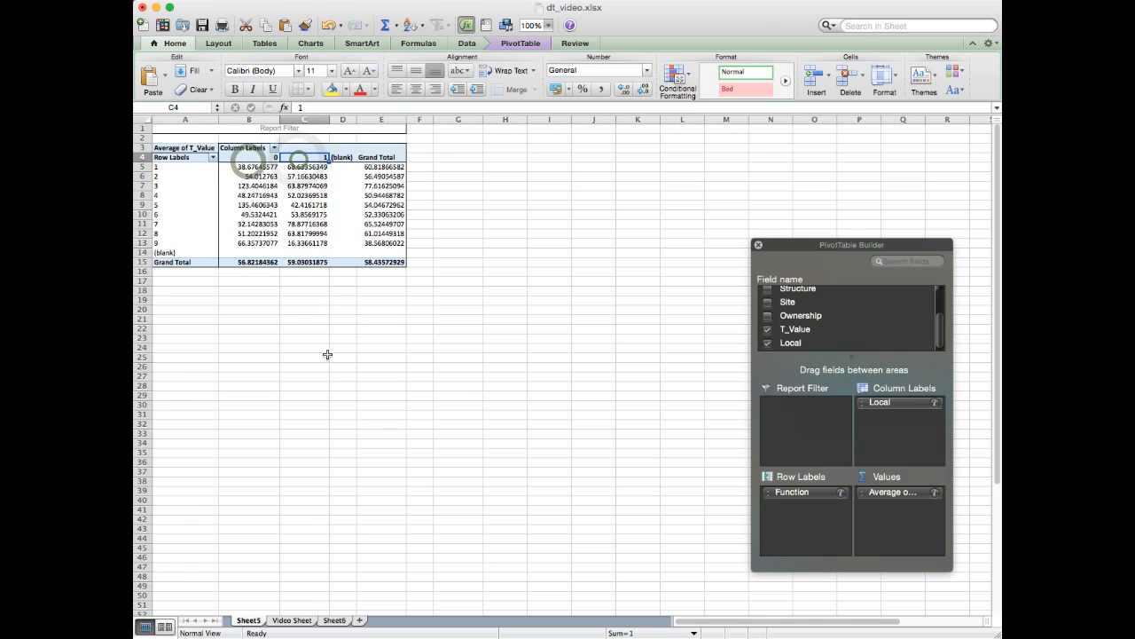
left_click_drag(255, 264, 302, 264)
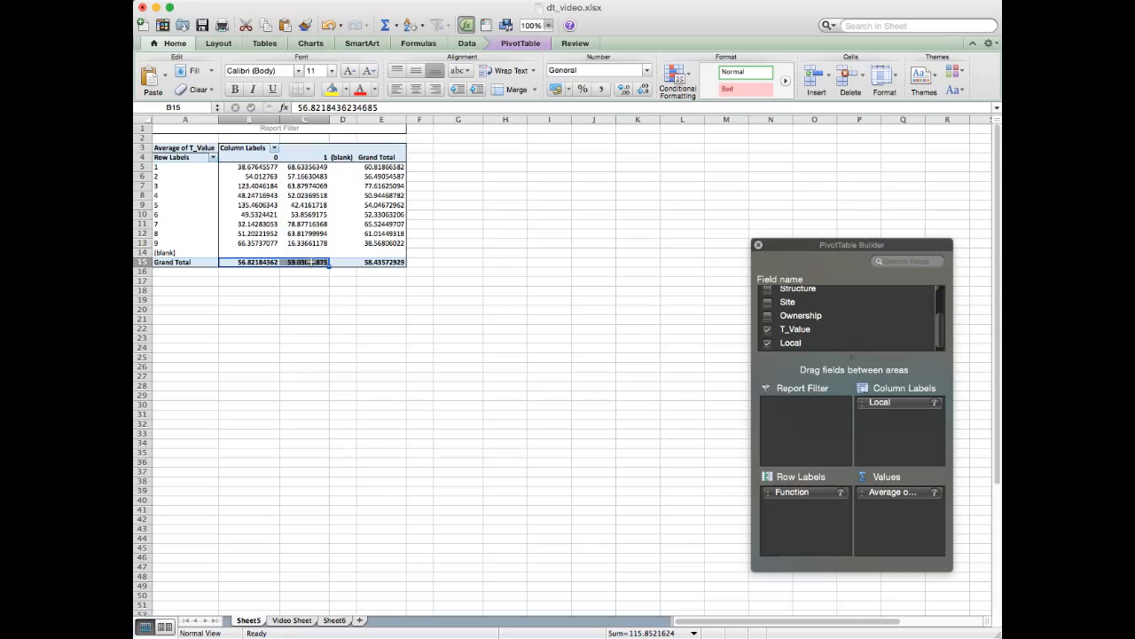
left_click(242, 261)
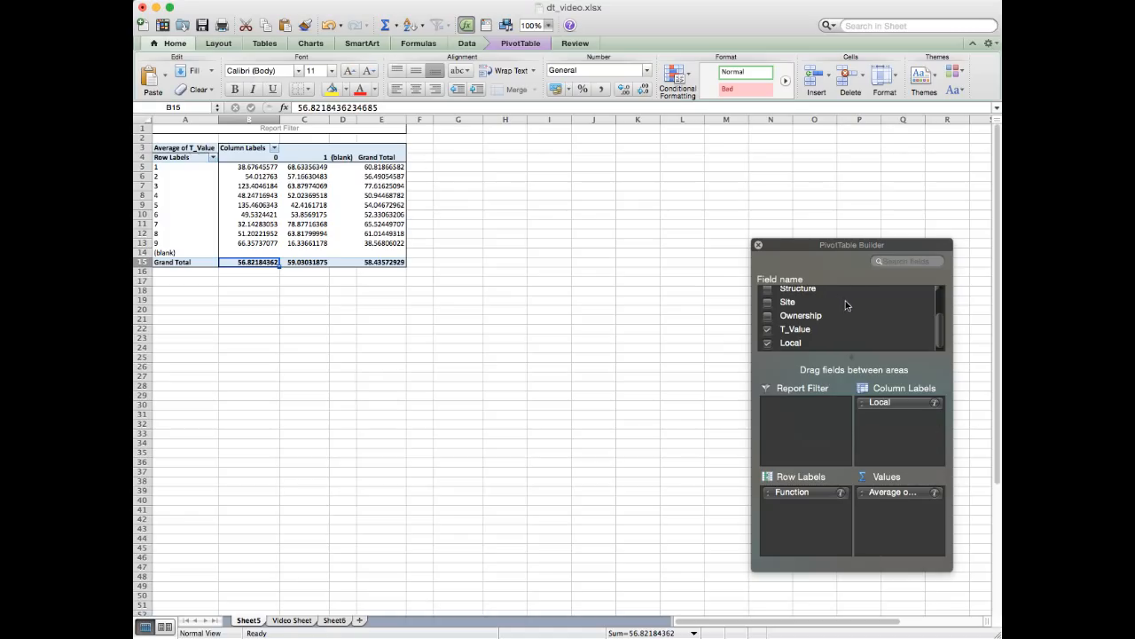
- Make Local the report filter with Sector back as the column field, and open the Local filter's value list
scroll(834, 301, "up", 3)
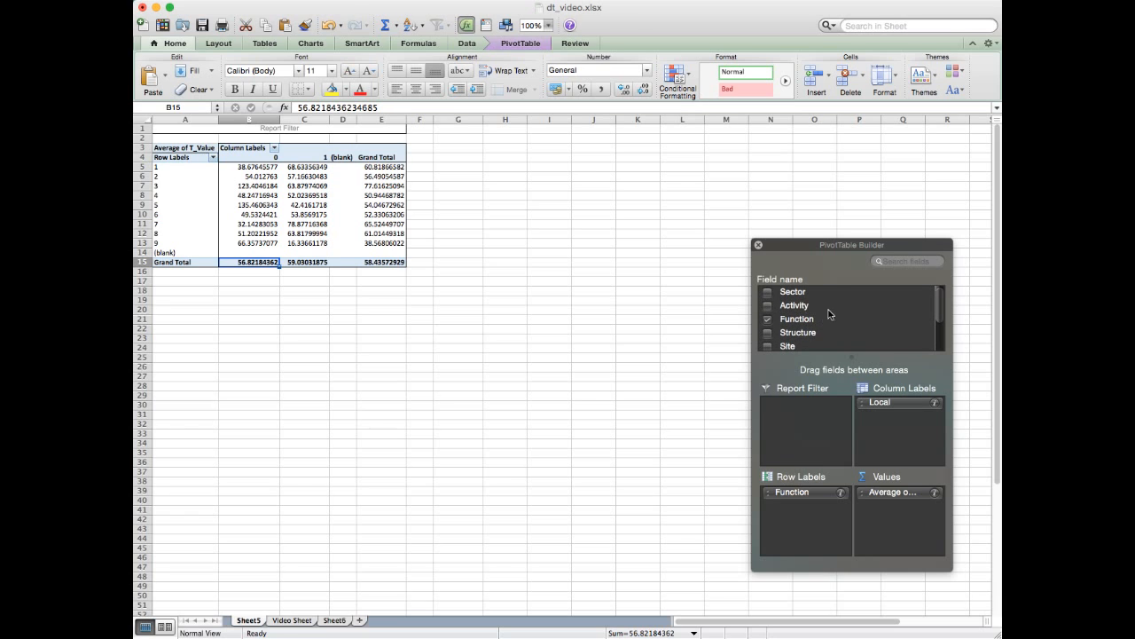
left_click_drag(805, 298, 811, 409)
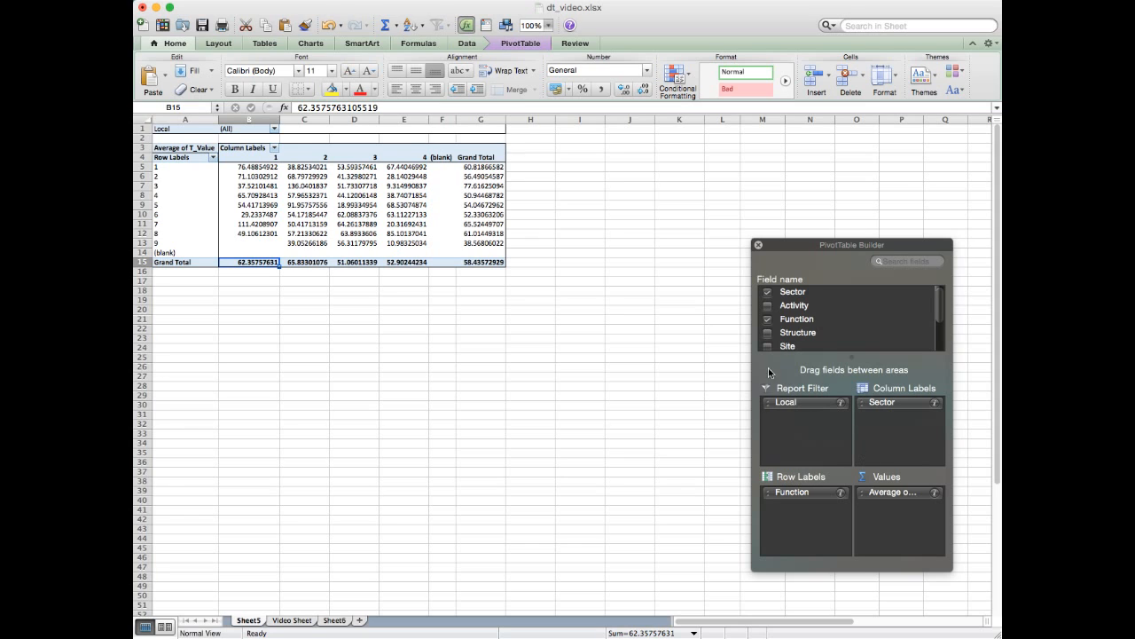
left_click(174, 128)
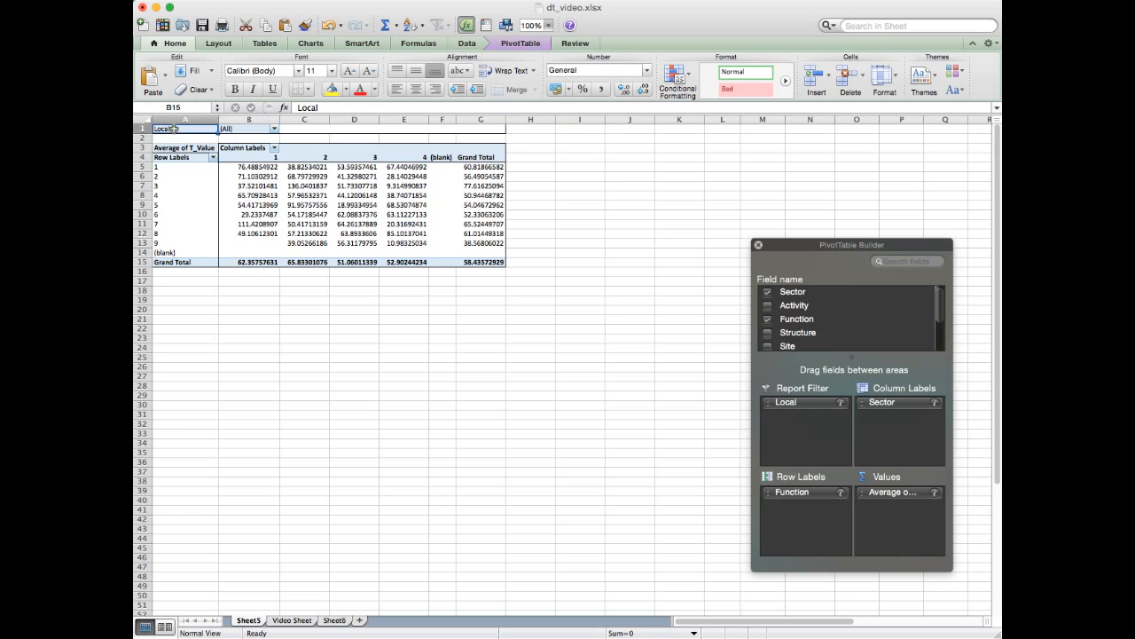
left_click(237, 129)
left_click(174, 129)
left_click(235, 129)
left_click(173, 129)
left_click(234, 128)
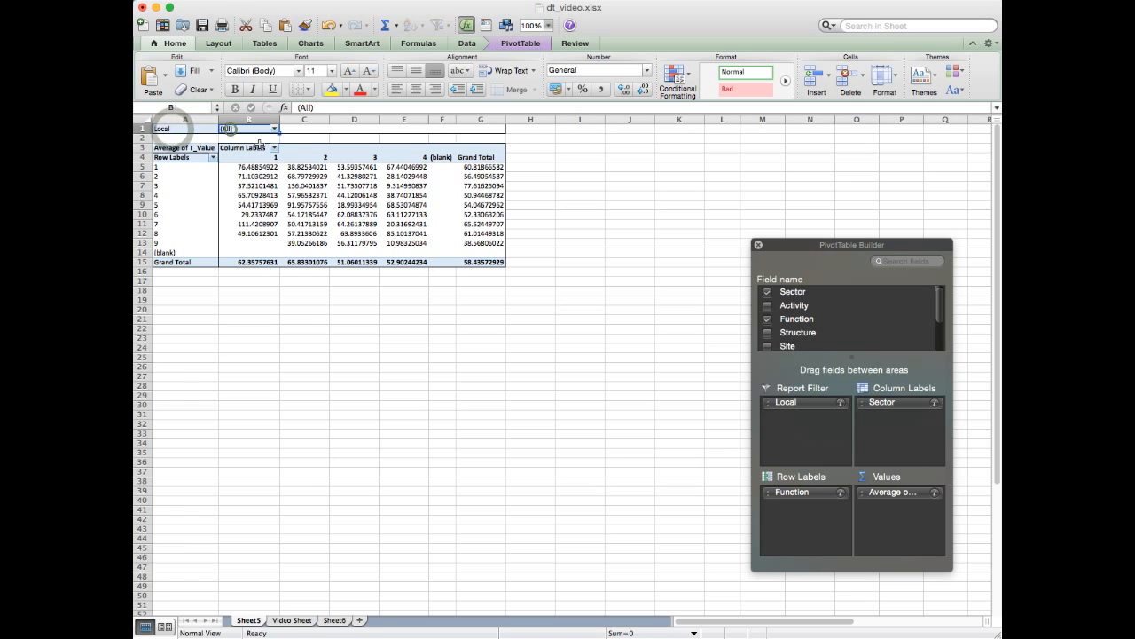
left_click(275, 129)
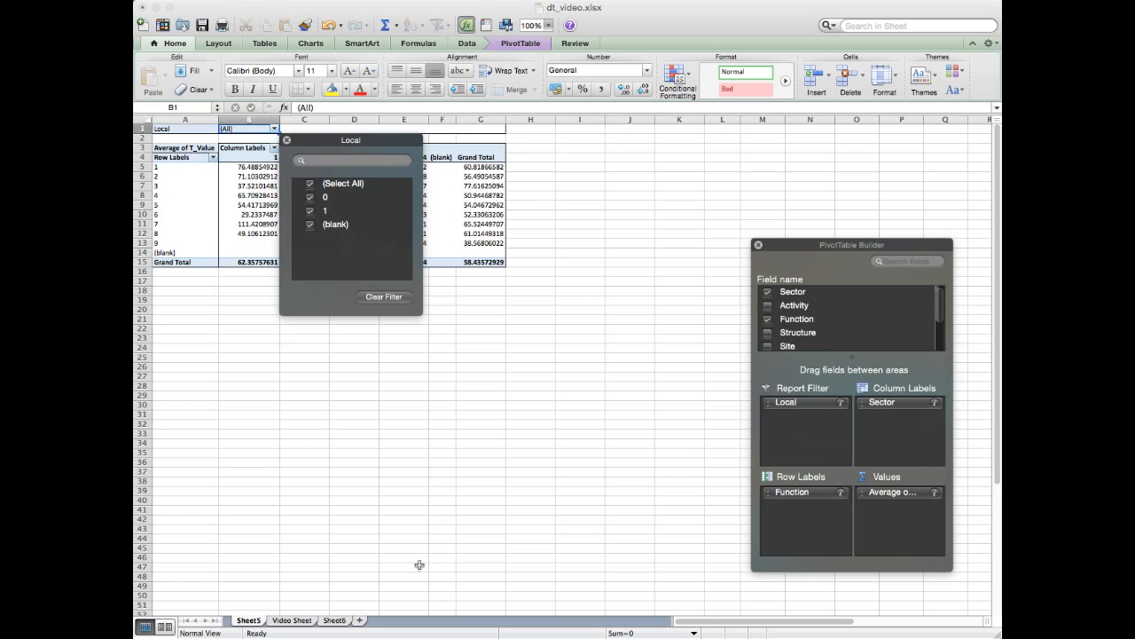
- Review the Activity and Function tables on Sheet6, including their row headings and the Sector columns 1 to 4
left_click(343, 624)
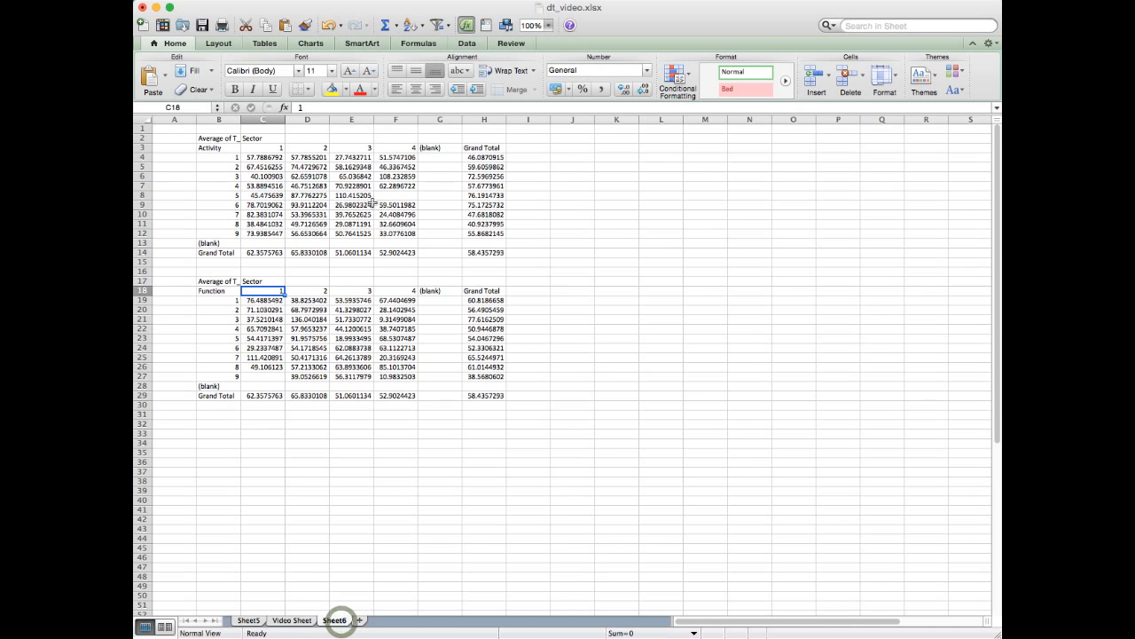
left_click(306, 167)
left_click(307, 319)
left_click(220, 150)
left_click(215, 291)
left_click(269, 149)
left_click(308, 147)
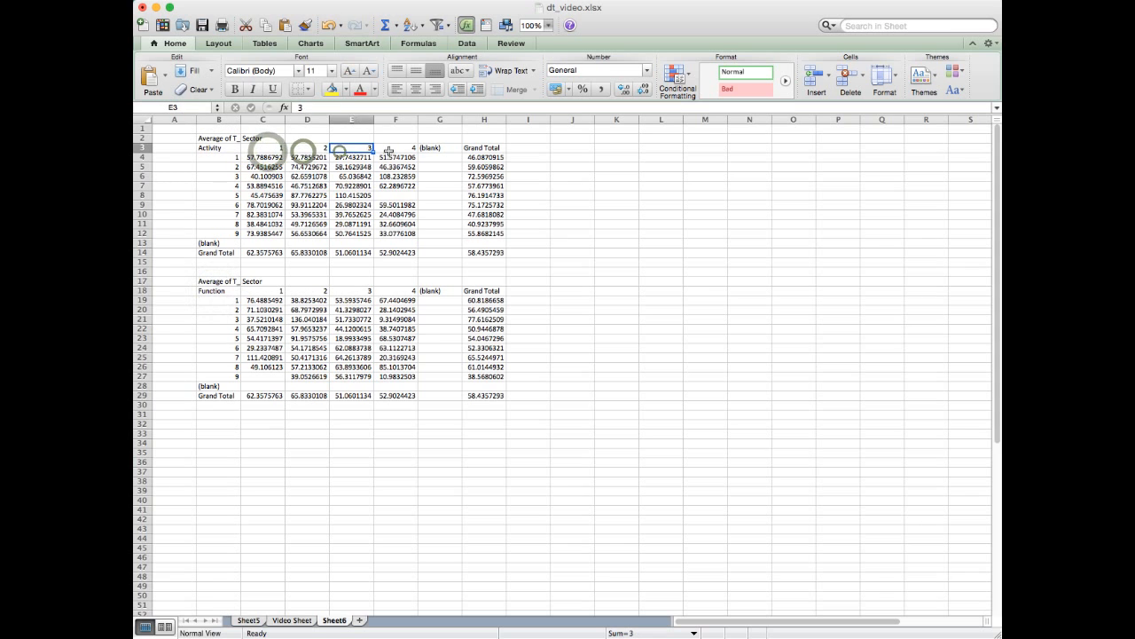
left_click(343, 147)
left_click(390, 147)
- Filter the PivotTable on Sheet5 to show only parcels whose Local value is 0
left_click(250, 620)
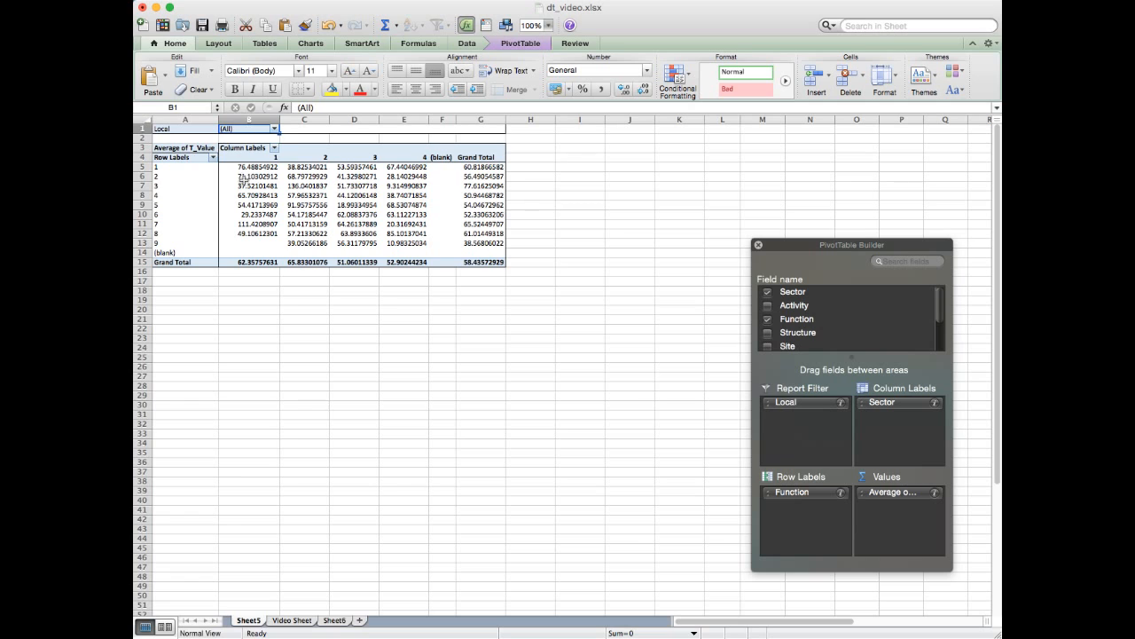
left_click(275, 129)
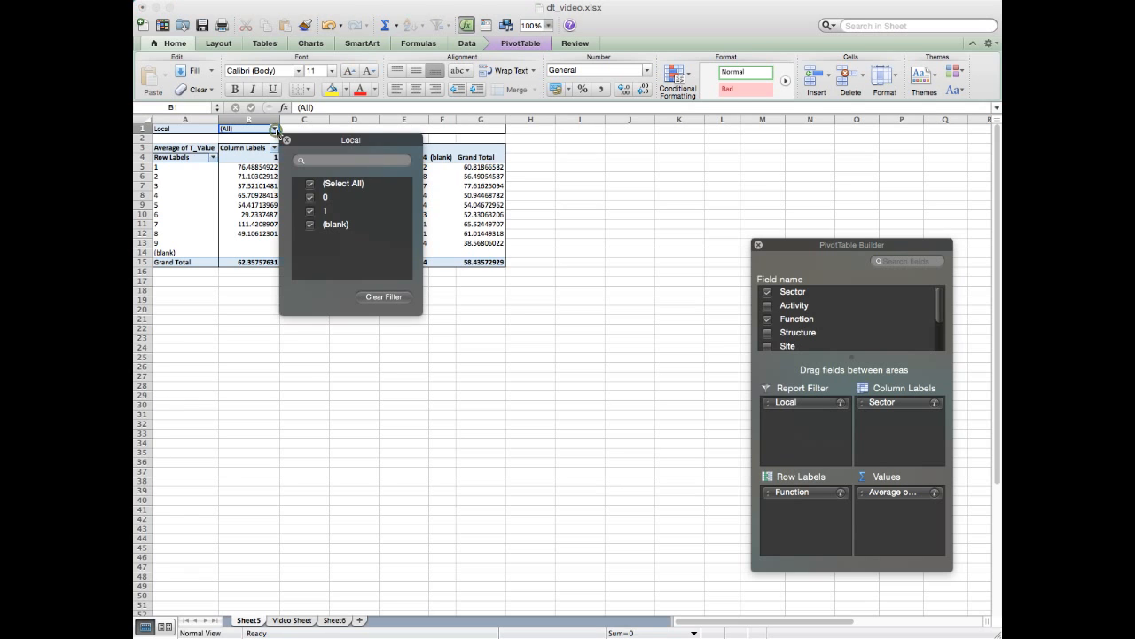
left_click(310, 183)
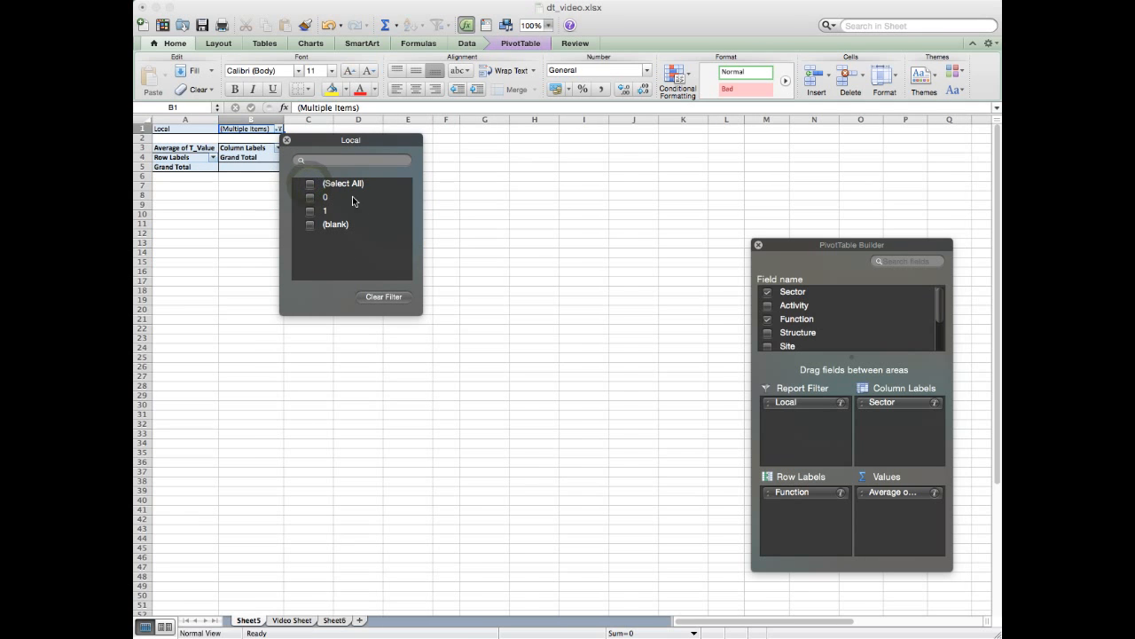
left_click(310, 197)
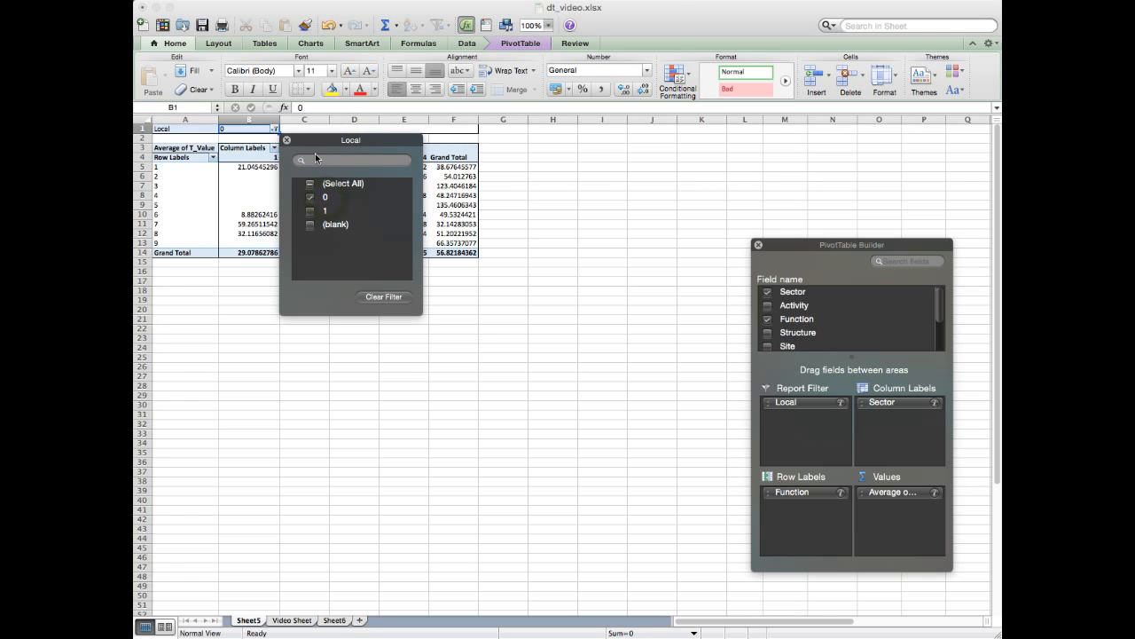
left_click(288, 142)
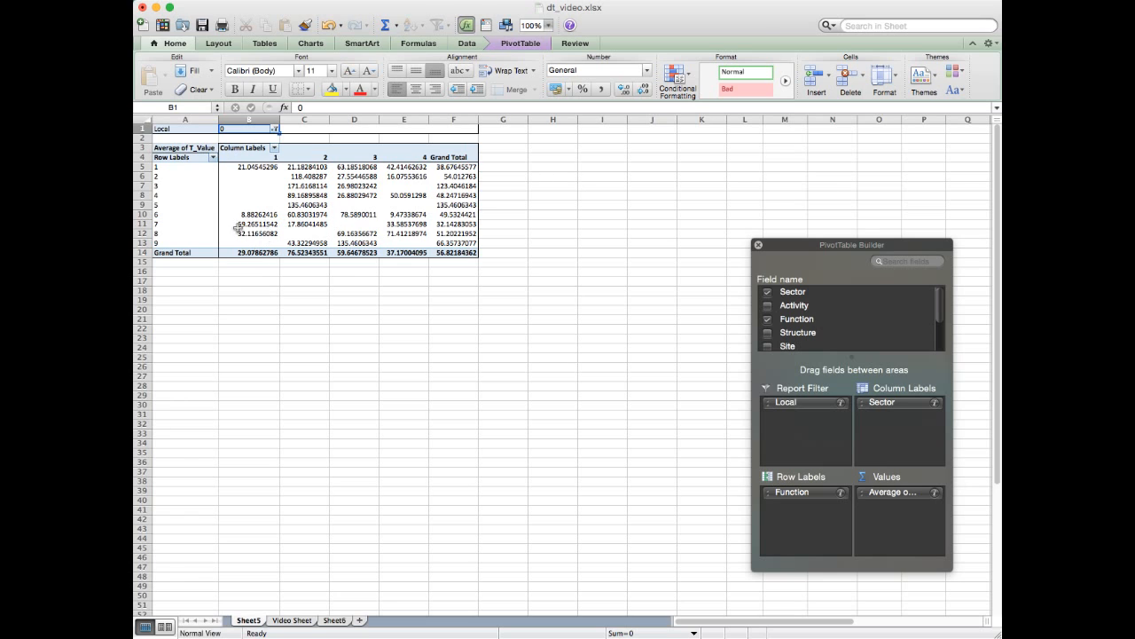
- Review the Sector column headings 1 to 4 in the PivotTable filtered to Local 0
left_click(267, 157)
left_click(303, 152)
left_click(361, 152)
left_click(402, 155)
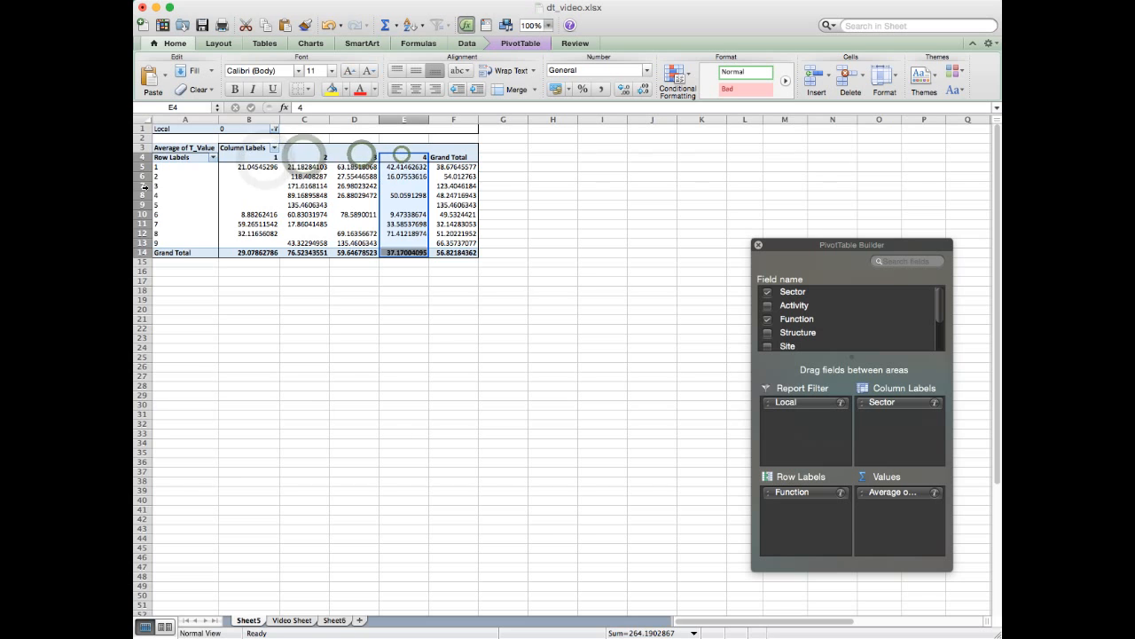
- Go through the Function rows of the filtered PivotTable, checking categories 1 to 8
left_click(162, 166)
left_click(159, 176)
left_click(157, 185)
left_click(156, 195)
left_click(157, 204)
left_click(158, 214)
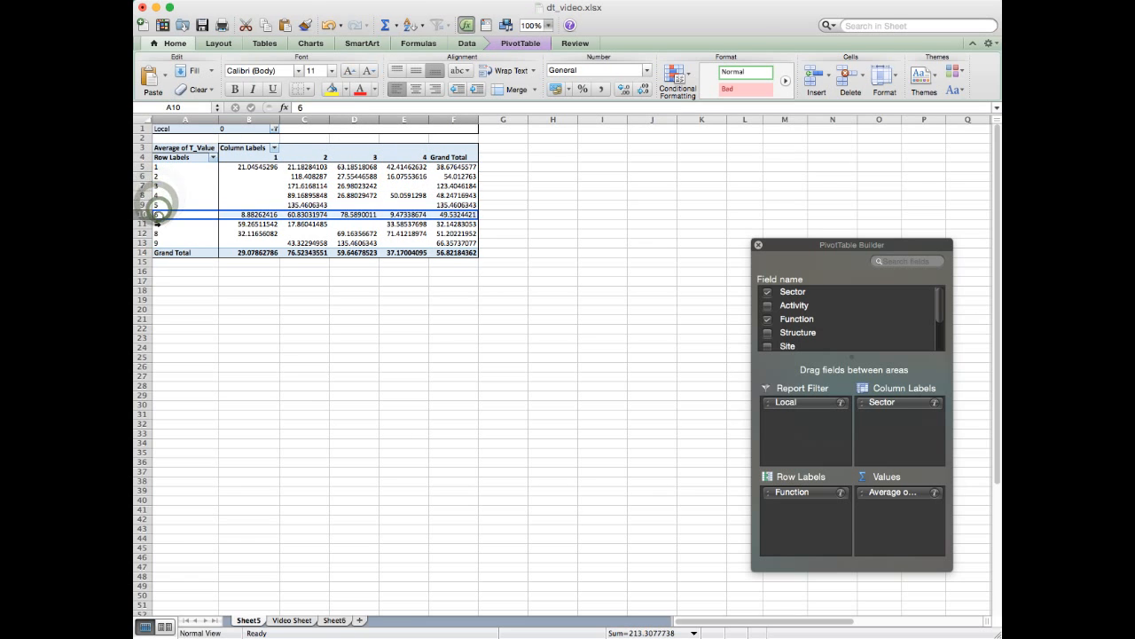
left_click(159, 233)
left_click(162, 224)
left_click(164, 215)
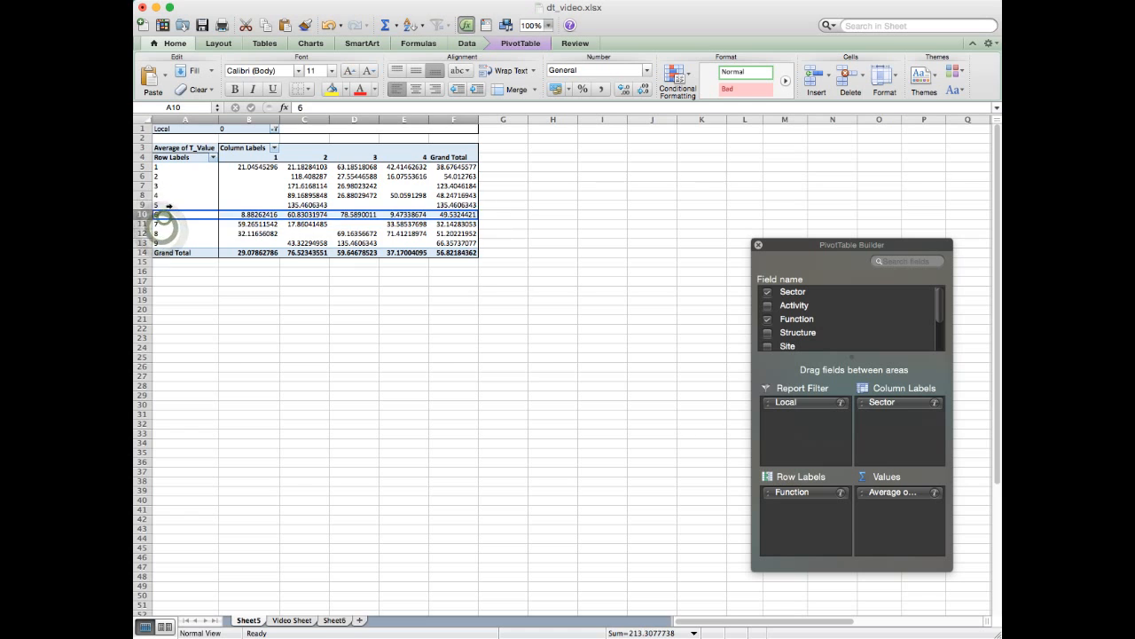
left_click(165, 194)
left_click(172, 168)
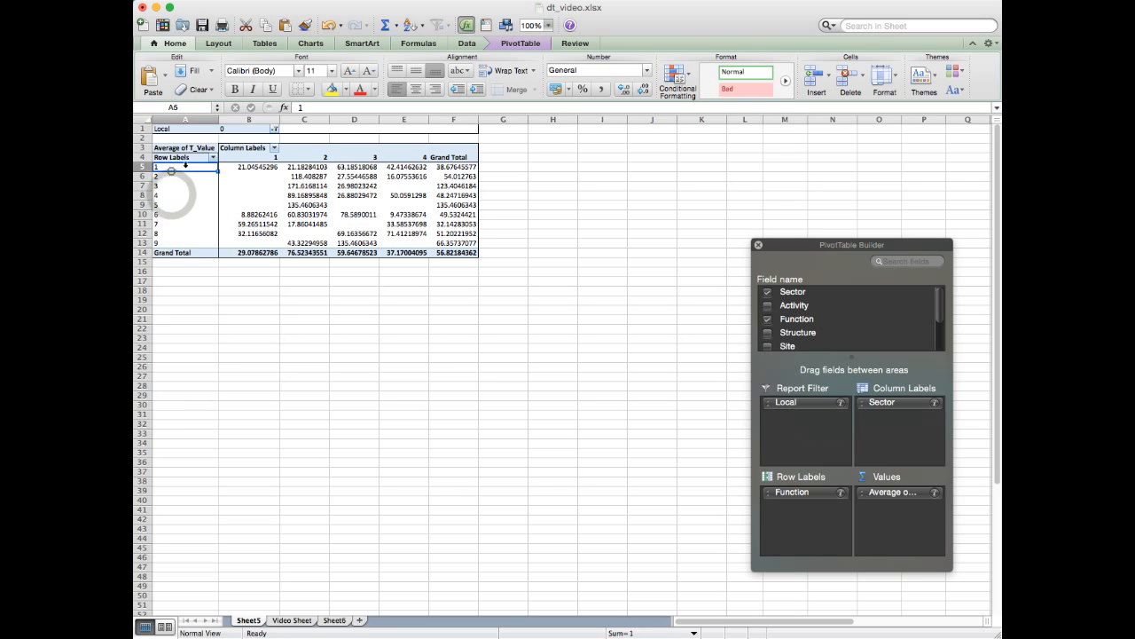
- Switch the PivotTable's Local report filter from 0 to 1
left_click(274, 129)
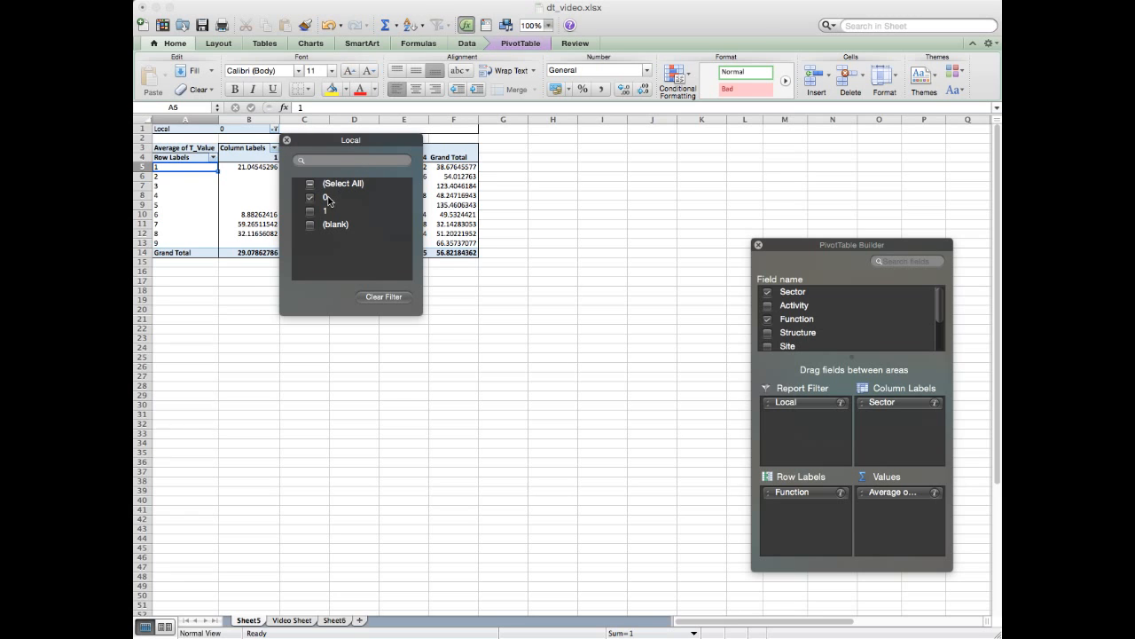
left_click(286, 139)
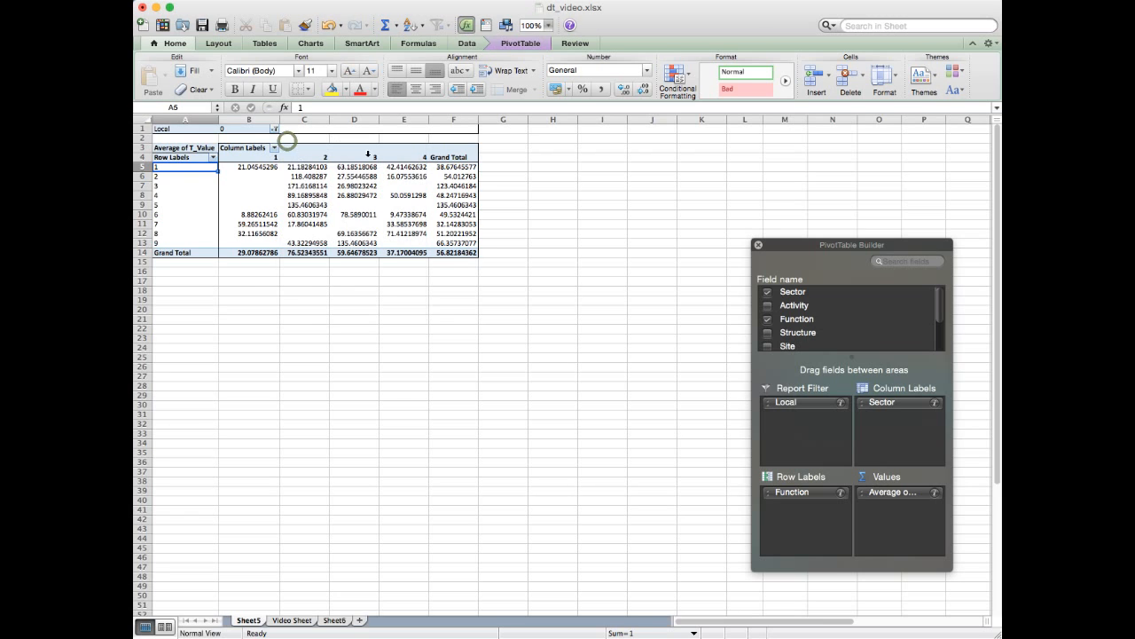
left_click(275, 129)
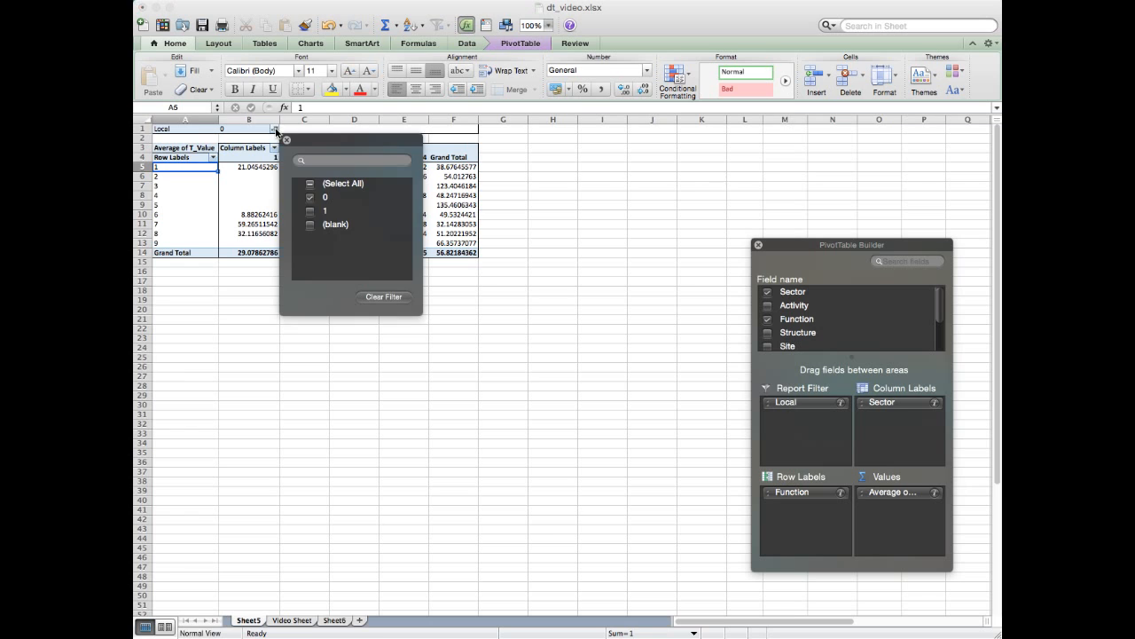
left_click(310, 197)
left_click(310, 212)
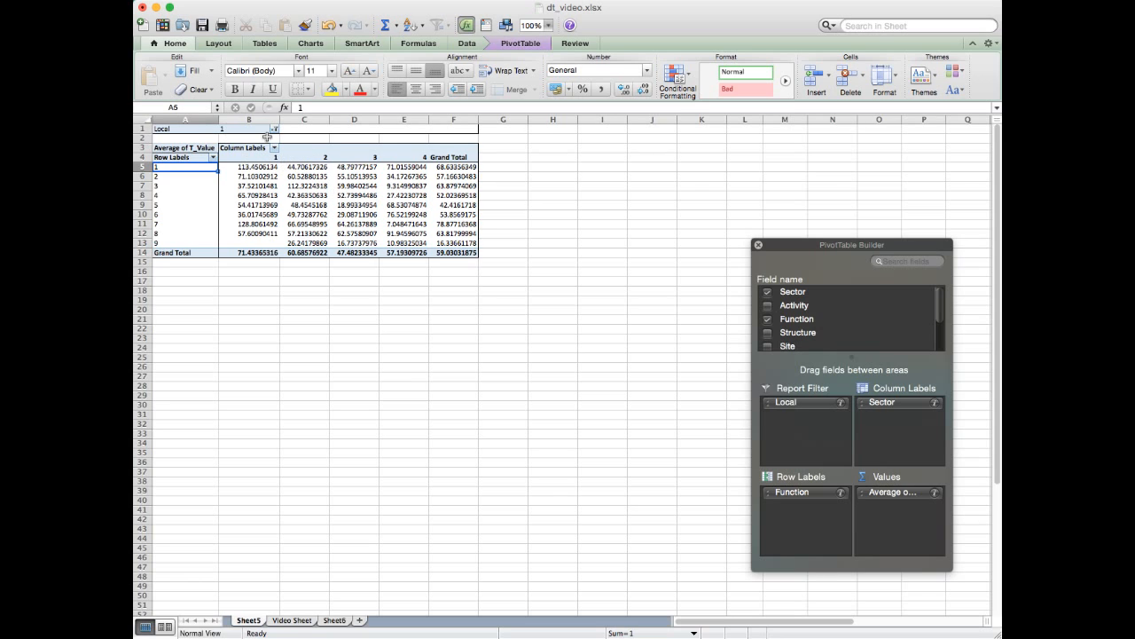
- Set the Local report filter back to 0 only and dismiss its value list
left_click(276, 130)
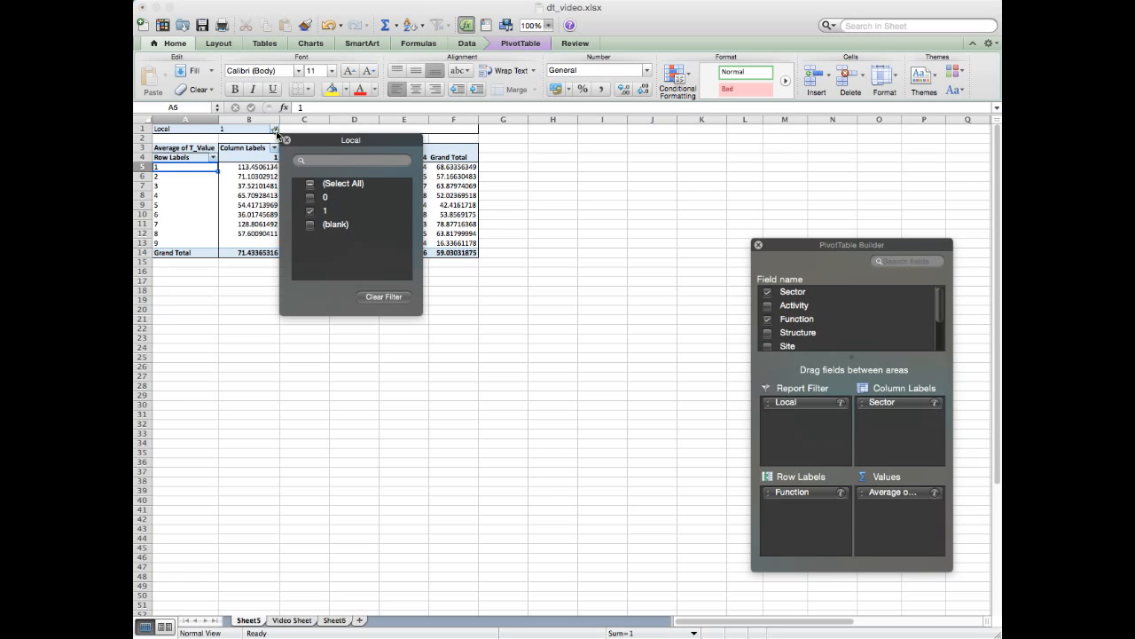
left_click(309, 209)
left_click(309, 197)
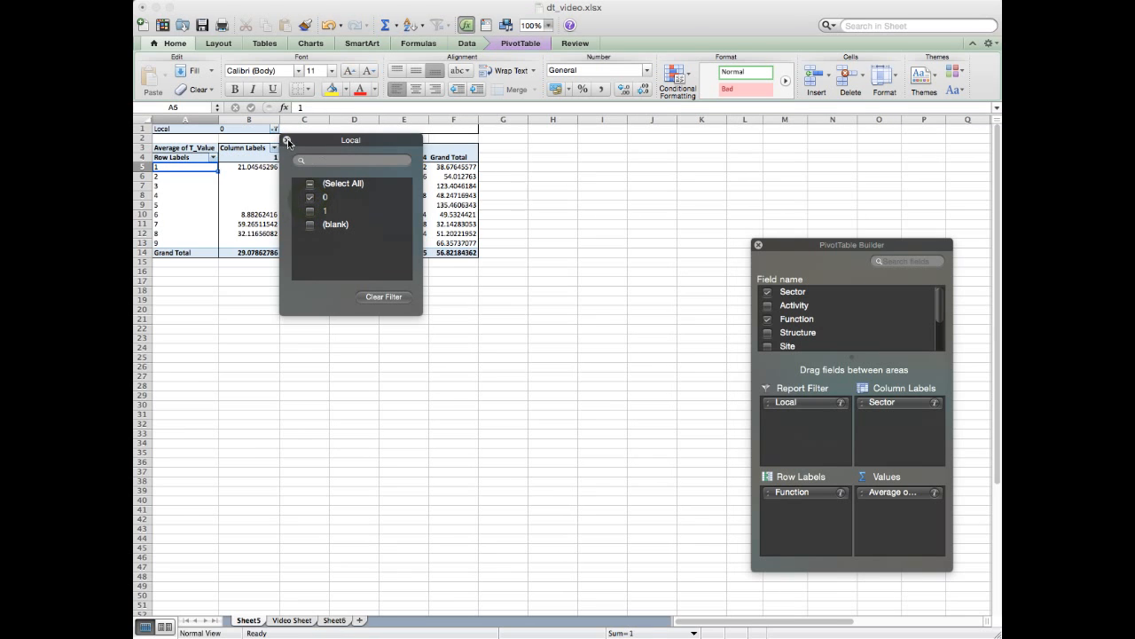
left_click(287, 141)
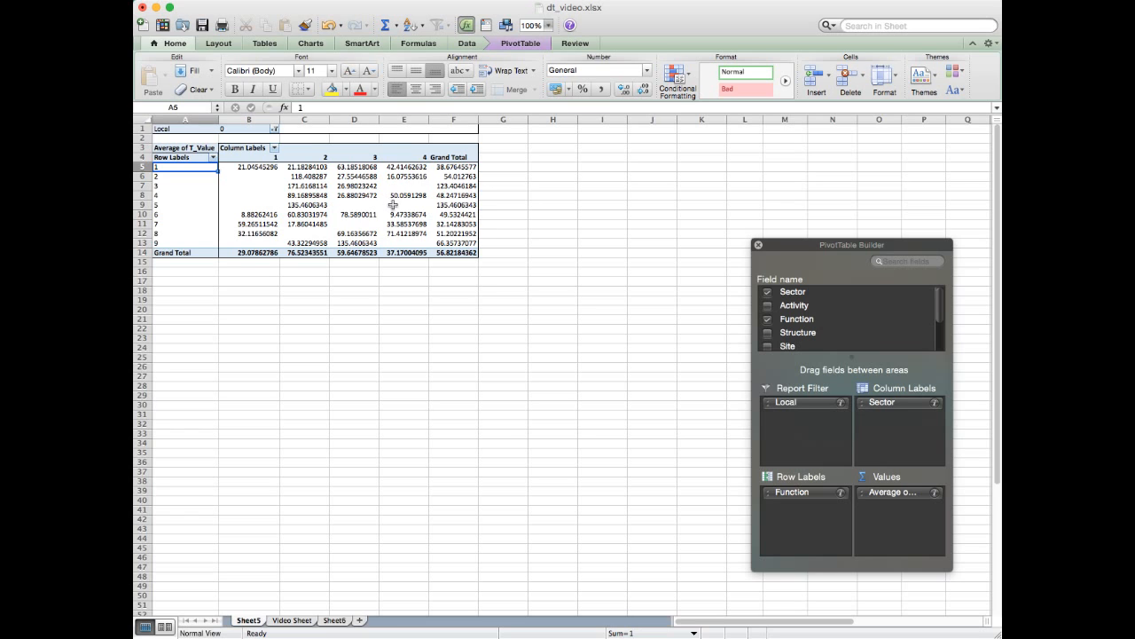
- Compare the Grand Total row averages of T_Value across Sectors 1 to 4 for Local 0
left_click(266, 254)
left_click(306, 254)
left_click(355, 254)
left_click(406, 253)
left_click(356, 253)
left_click(308, 254)
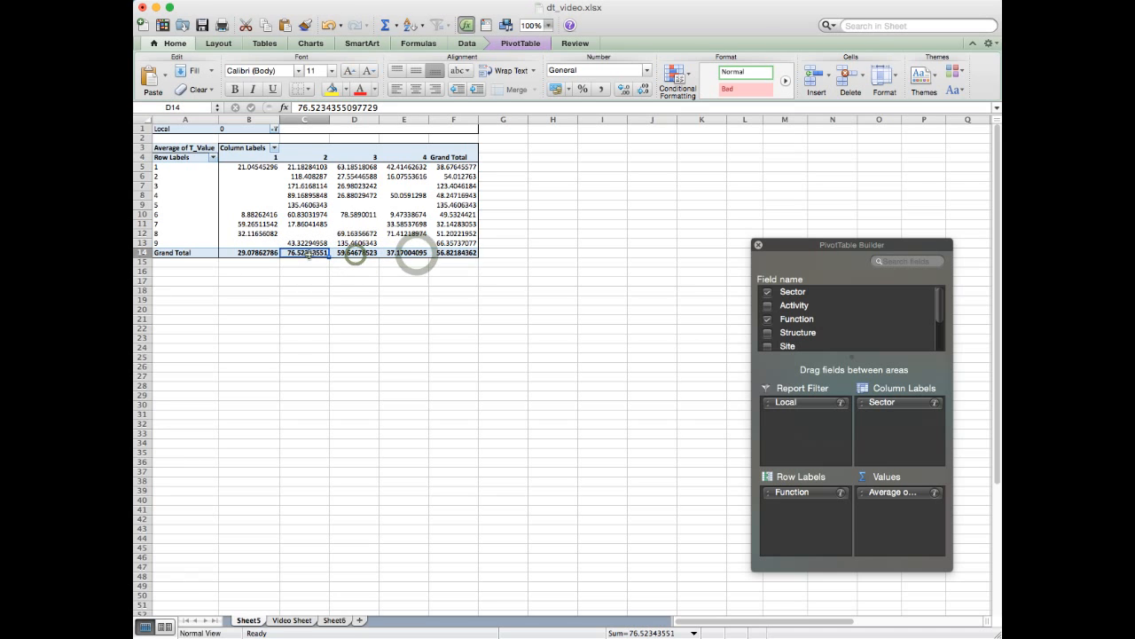
left_click(266, 253)
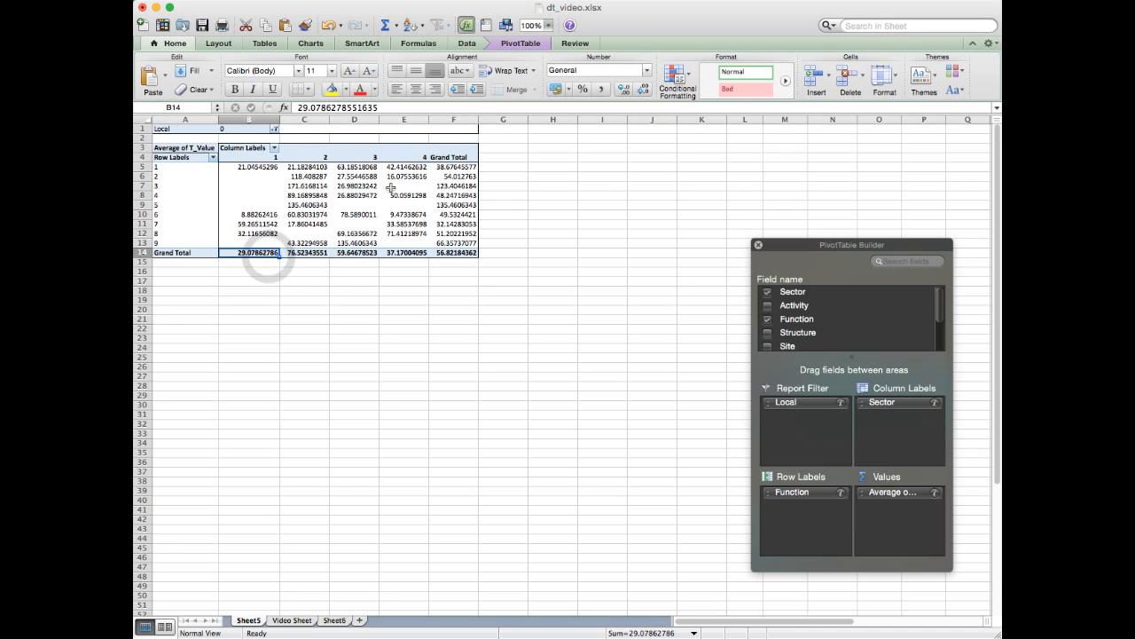
- Examine individual Function averages in the Sector columns, including the Sector 1 values for Functions 1, 6, 7 and 8
left_click(307, 186)
left_click(354, 186)
left_click(404, 224)
left_click(308, 207)
left_click(306, 178)
left_click(262, 213)
left_click(257, 224)
left_click(257, 233)
left_click(257, 169)
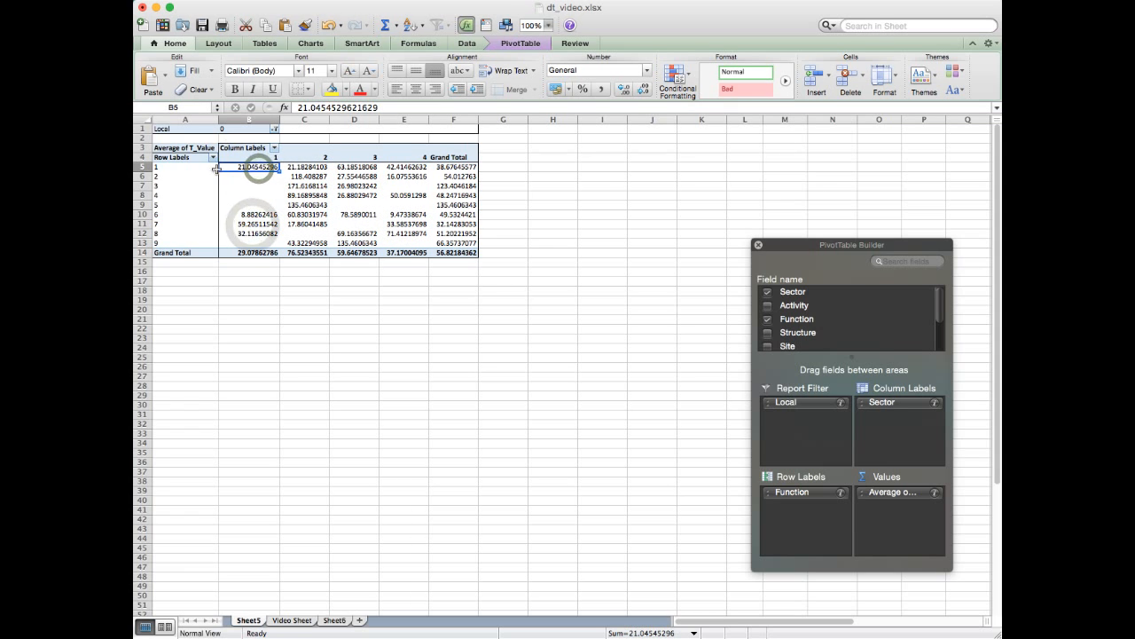
- Recheck the overall T_Value average of Sector 1 against those of Sectors 2, 3 and 4
left_click(246, 253)
left_click(310, 253)
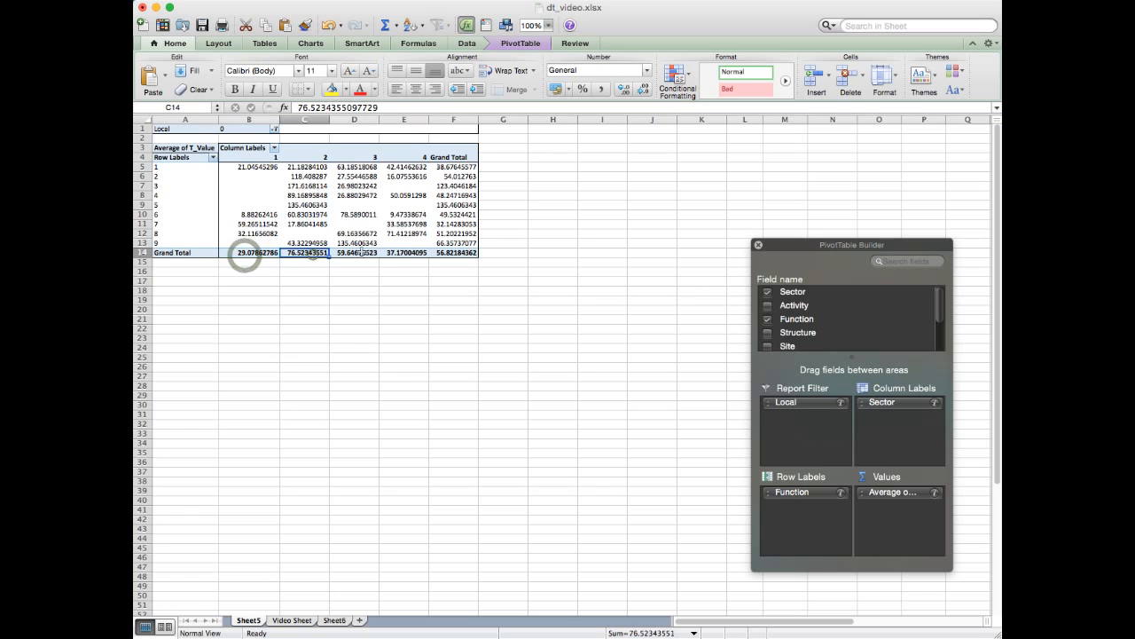
left_click(354, 252)
left_click(406, 252)
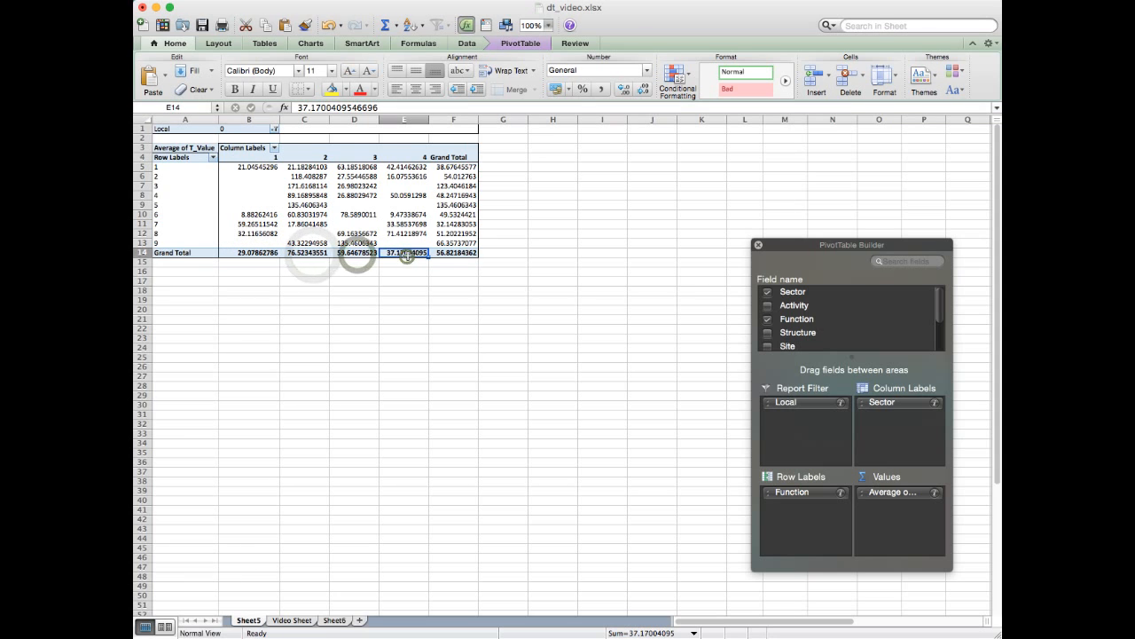
left_click(257, 252)
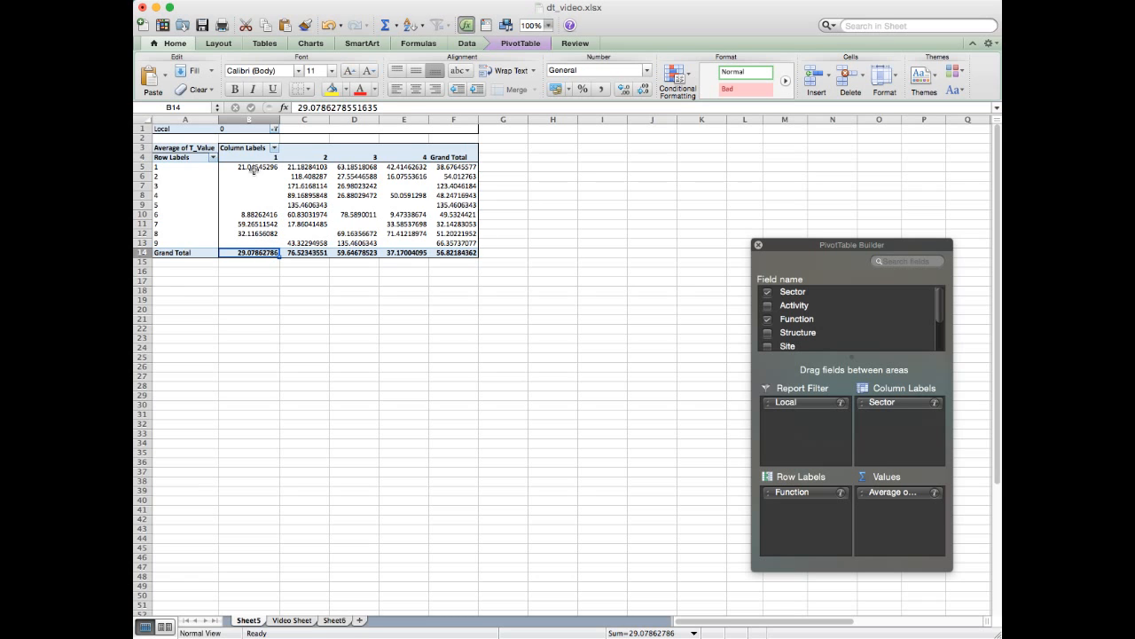
left_click(264, 157)
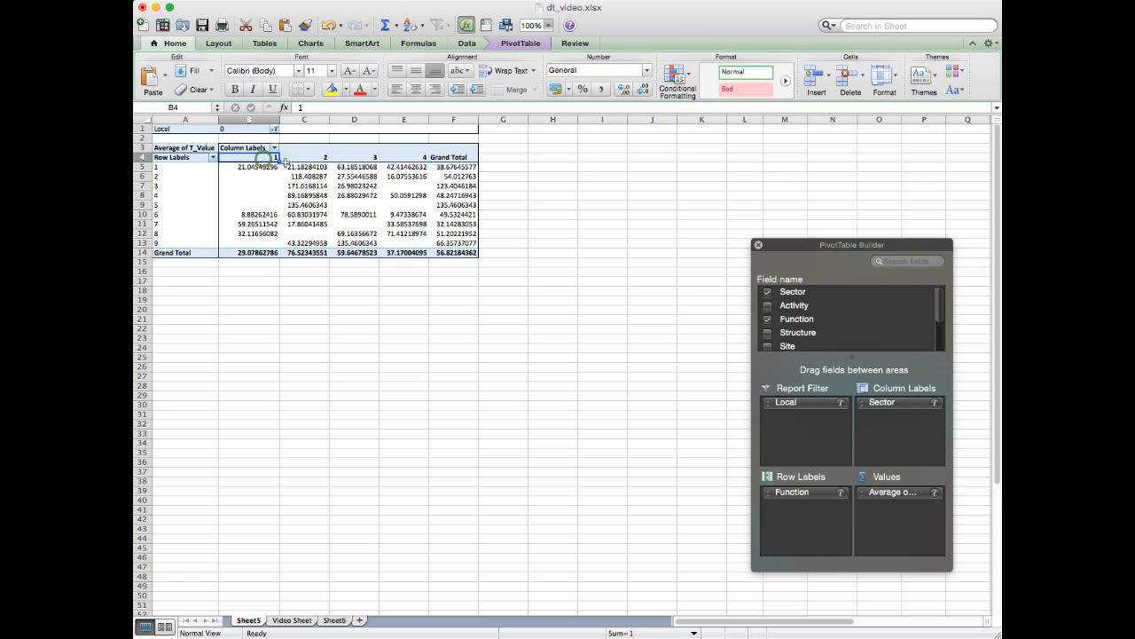
left_click(309, 253)
left_click(355, 253)
left_click(403, 262)
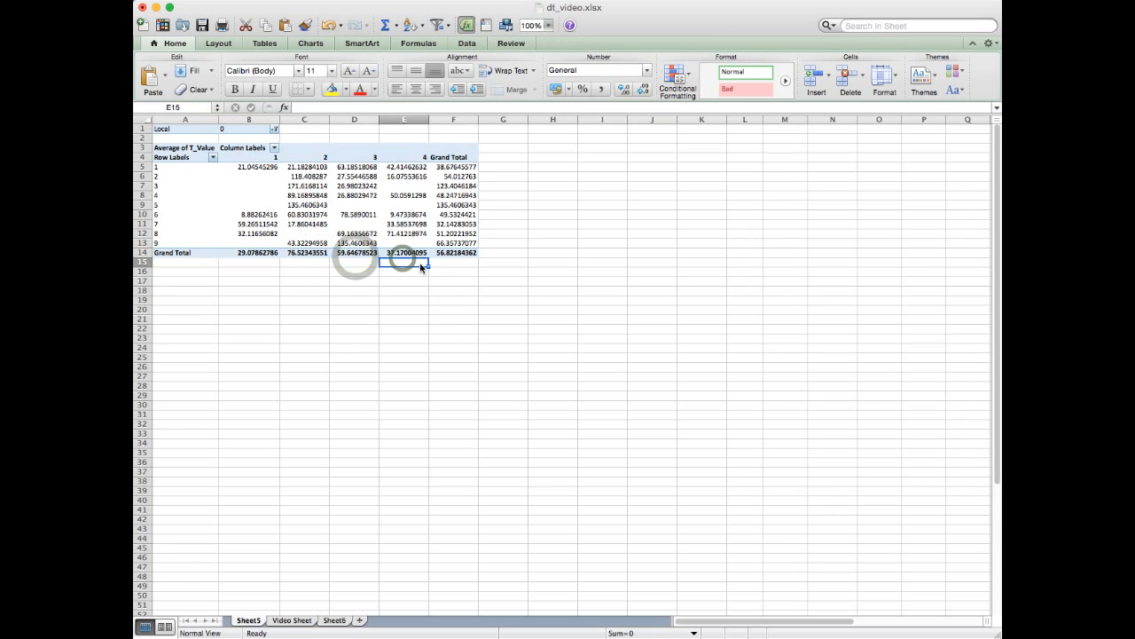
left_click(406, 253)
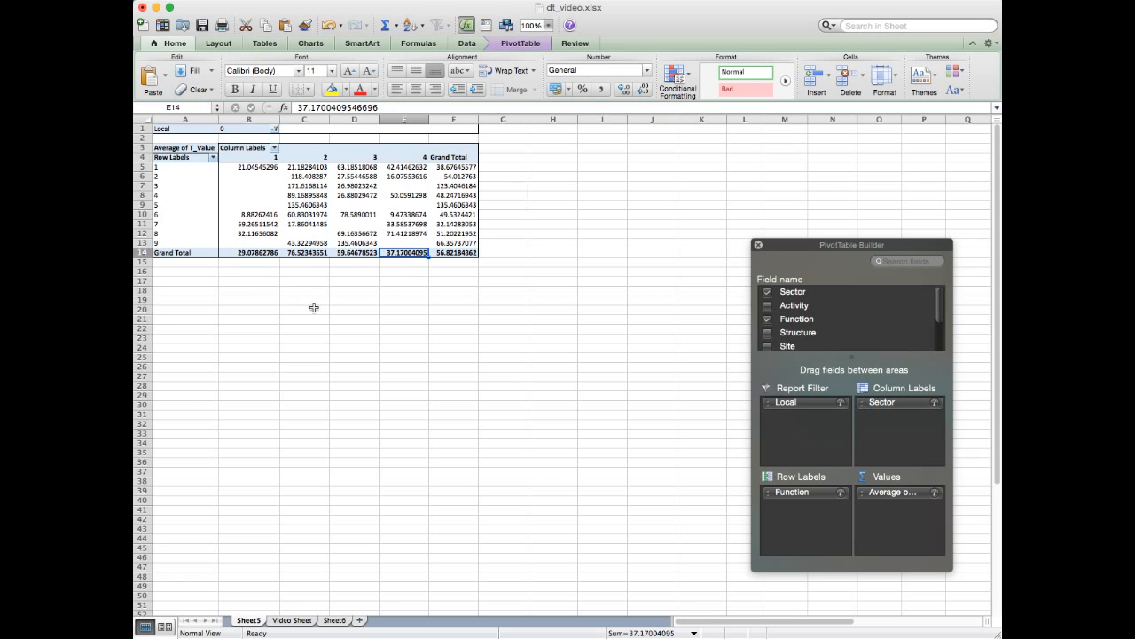
- Examine the Grand Total column by Function, looking at the rows for Functions 1, 2, 3 and 6
left_click(459, 161)
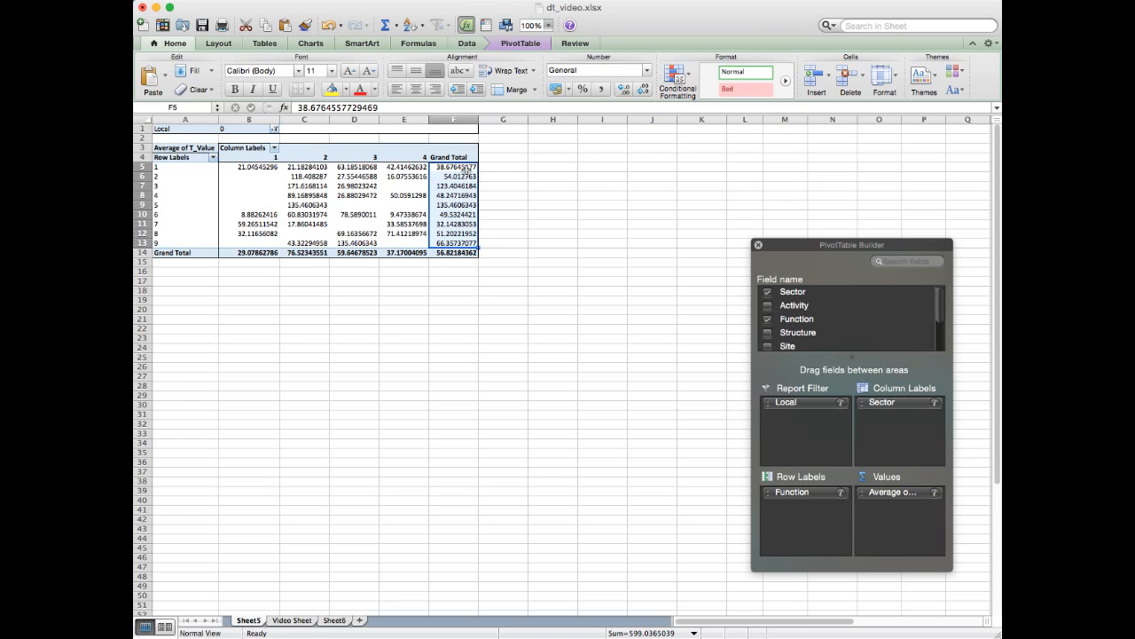
left_click(142, 167)
left_click(141, 177)
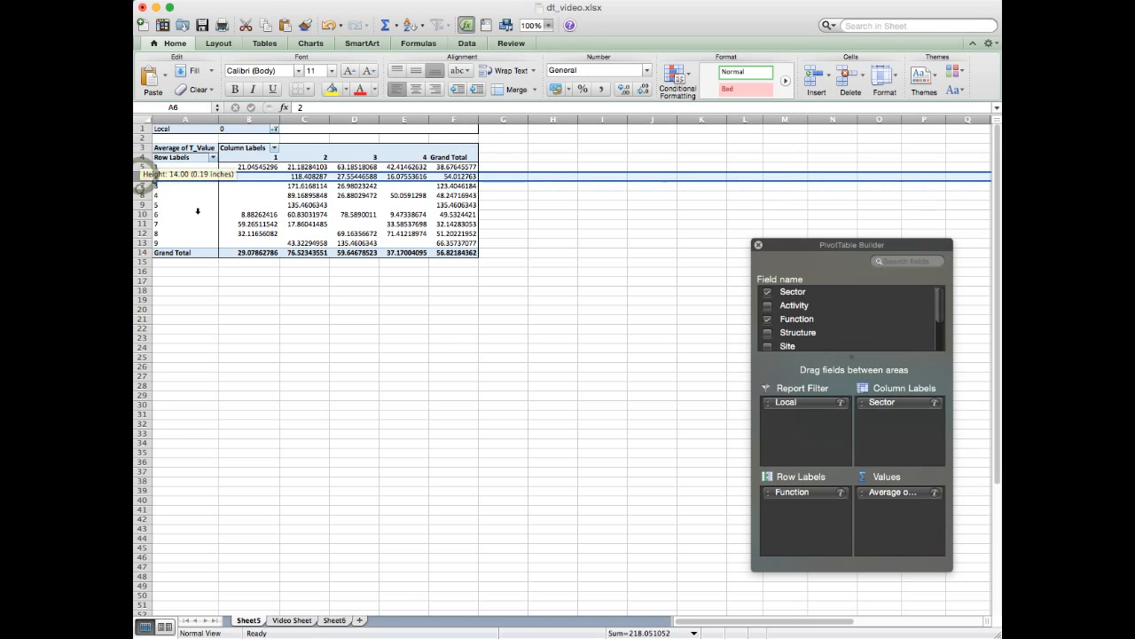
left_click(141, 186)
left_click(140, 177)
left_click(140, 167)
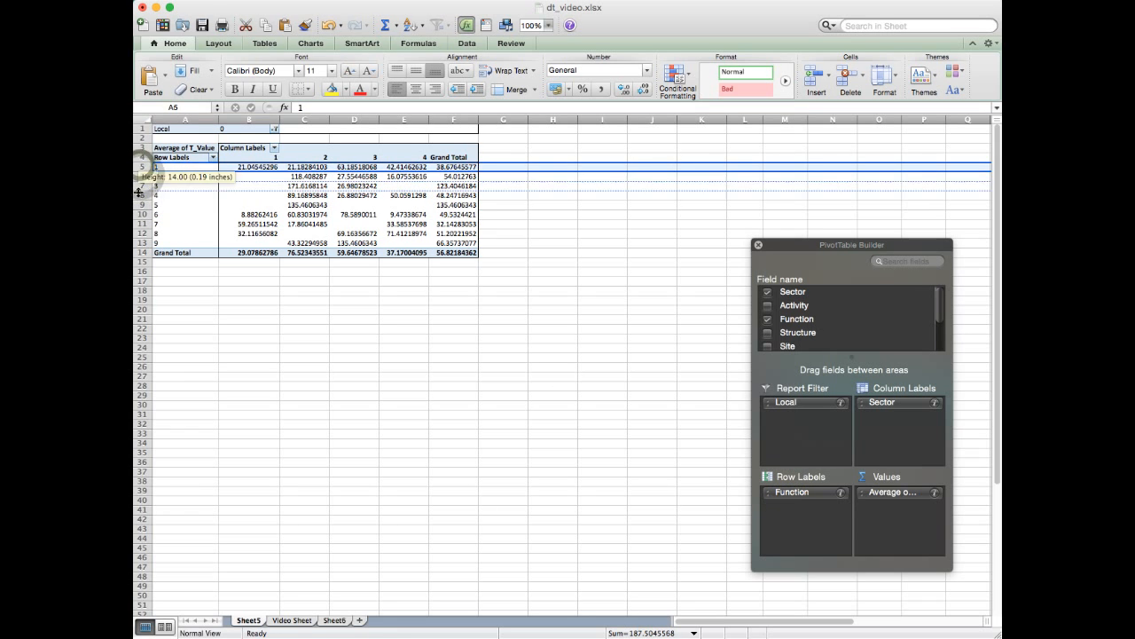
left_click(140, 213)
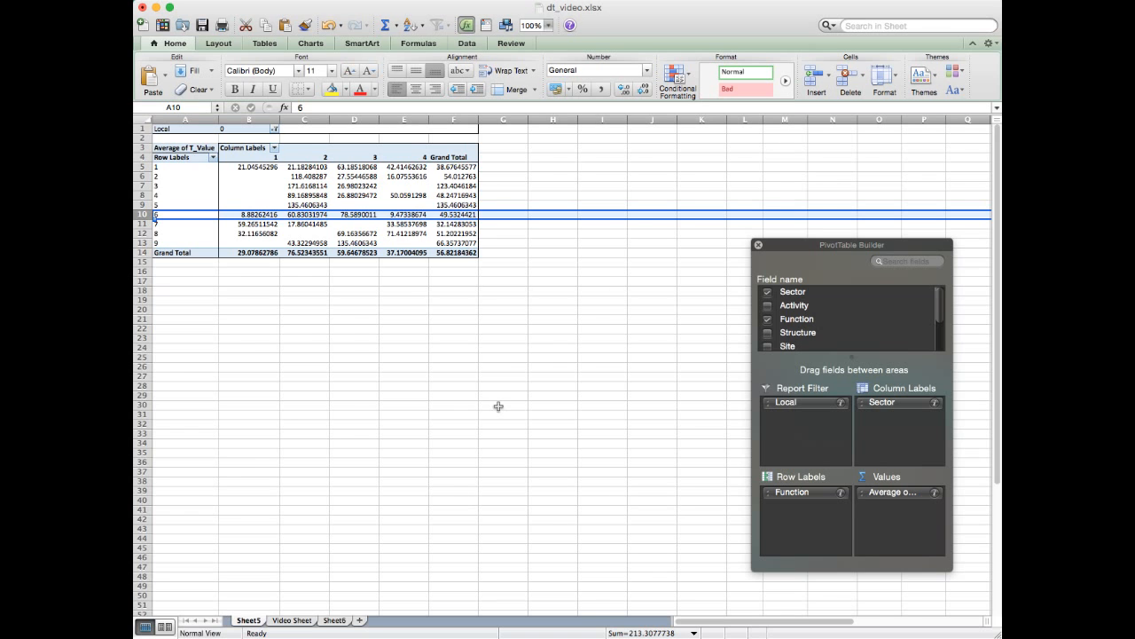
- Switch to Sheet6 to view the copied Activity and Function tables
scroll(499, 406, "right", 7)
scroll(511, 479, "left", 7)
left_click(334, 620)
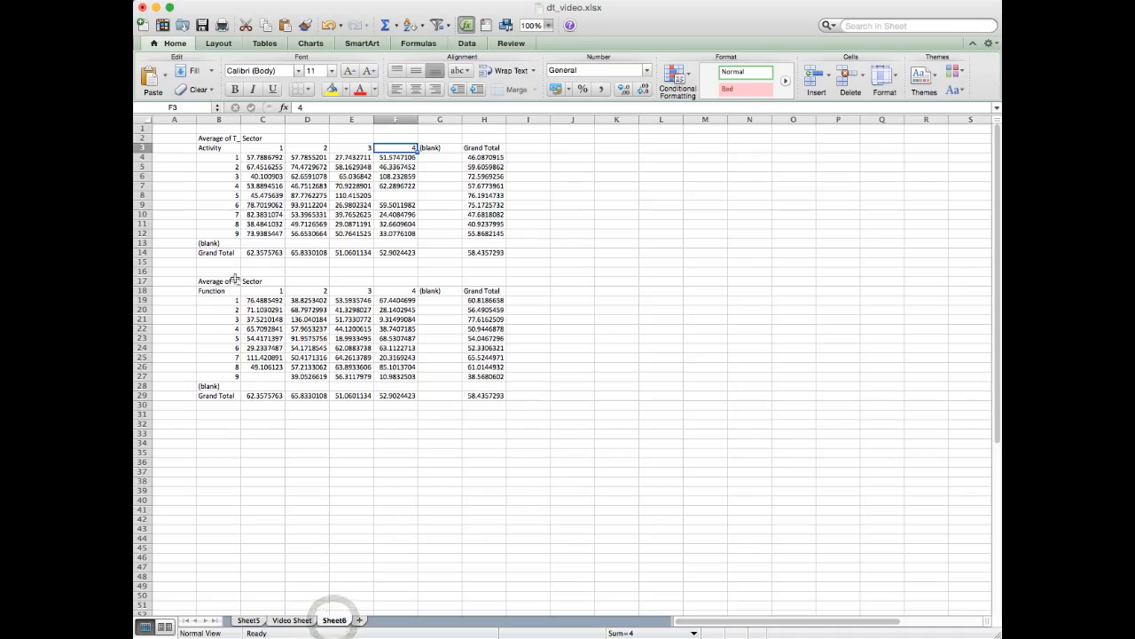